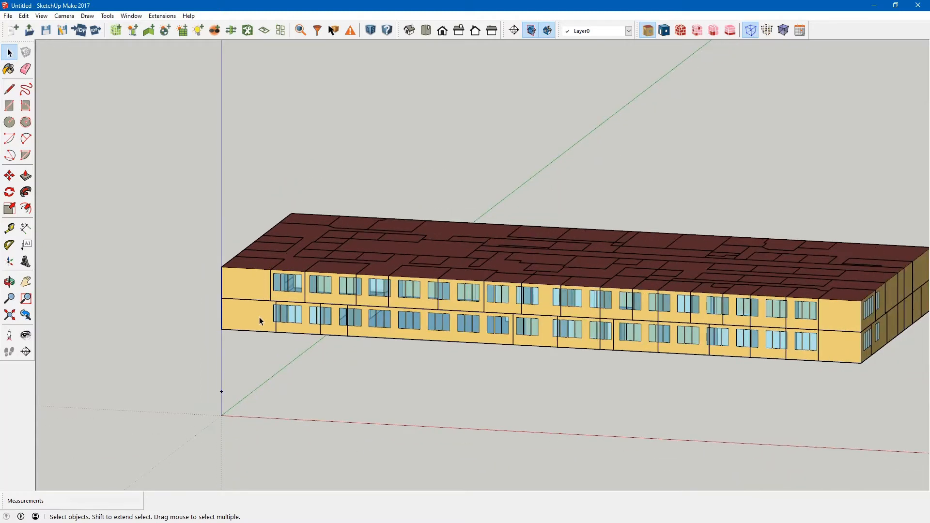
# - Inspect the two-storey building by selecting individual upper-floor and ground-floor spaces one at a time, finishing with nothing selected
pyautogui.scroll(2, 260, 318)
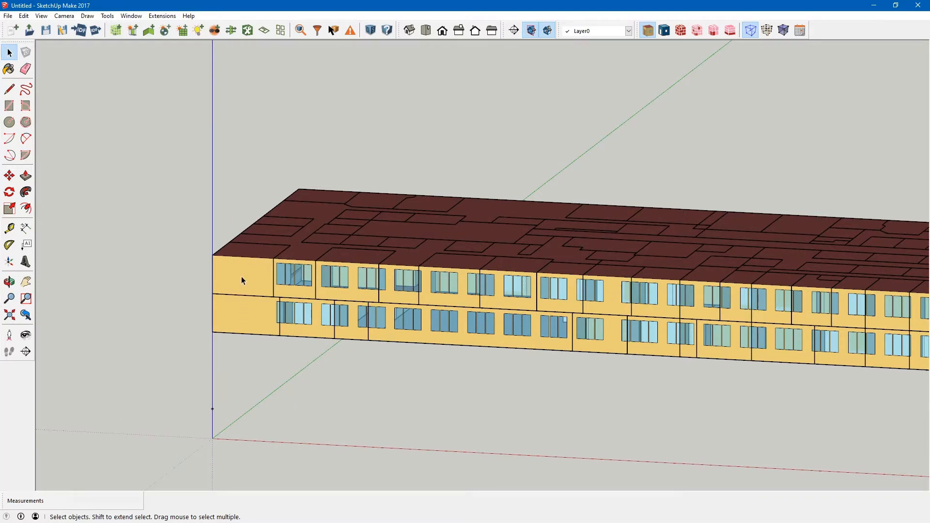
pyautogui.scroll(-3, 228, 310)
pyautogui.scroll(3, 242, 312)
pyautogui.scroll(1, 252, 285)
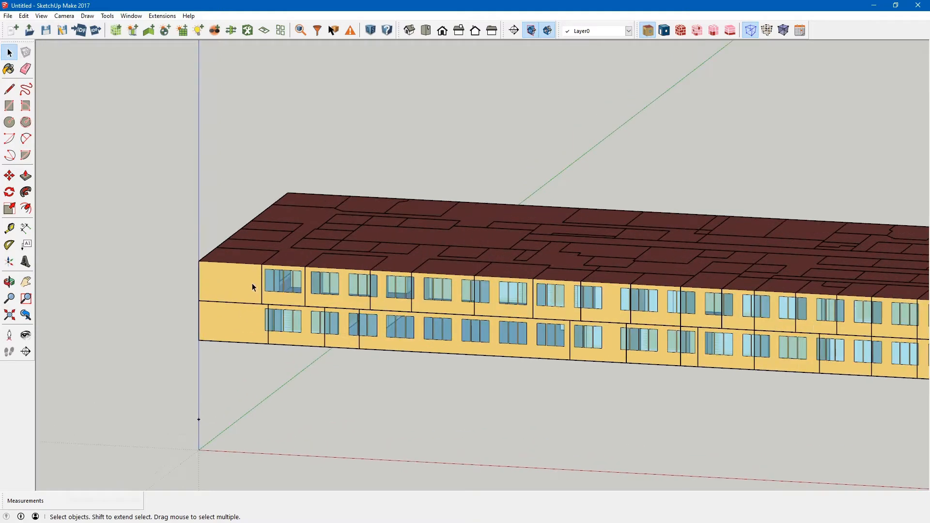
pyautogui.click(234, 272)
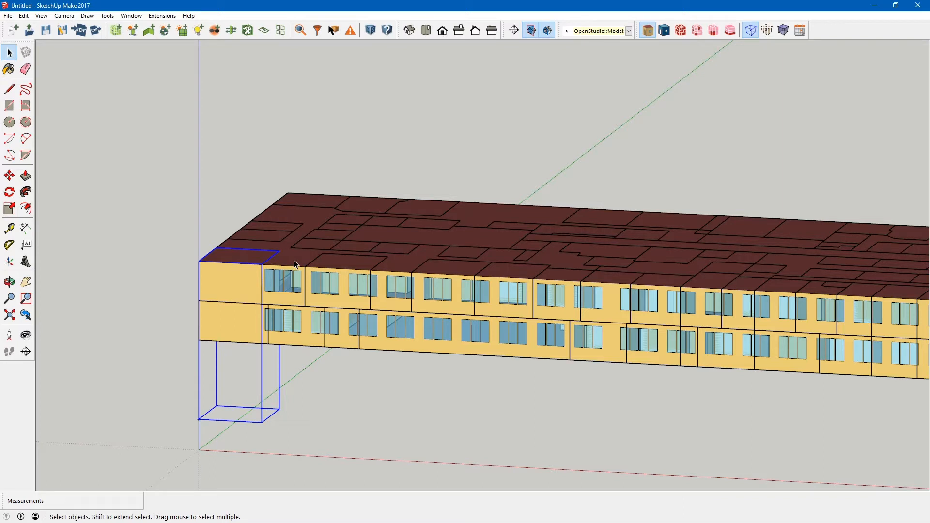
pyautogui.click(295, 261)
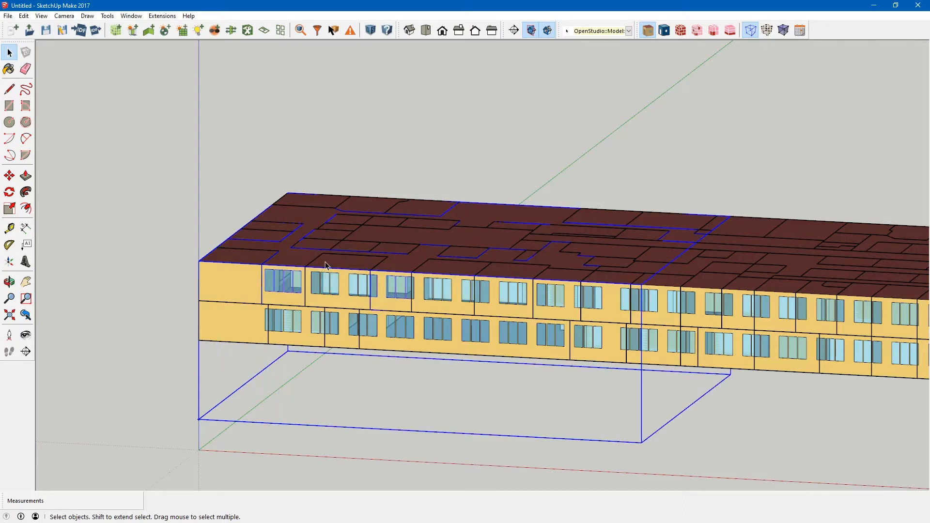
pyautogui.click(325, 262)
pyautogui.click(406, 261)
pyautogui.click(446, 271)
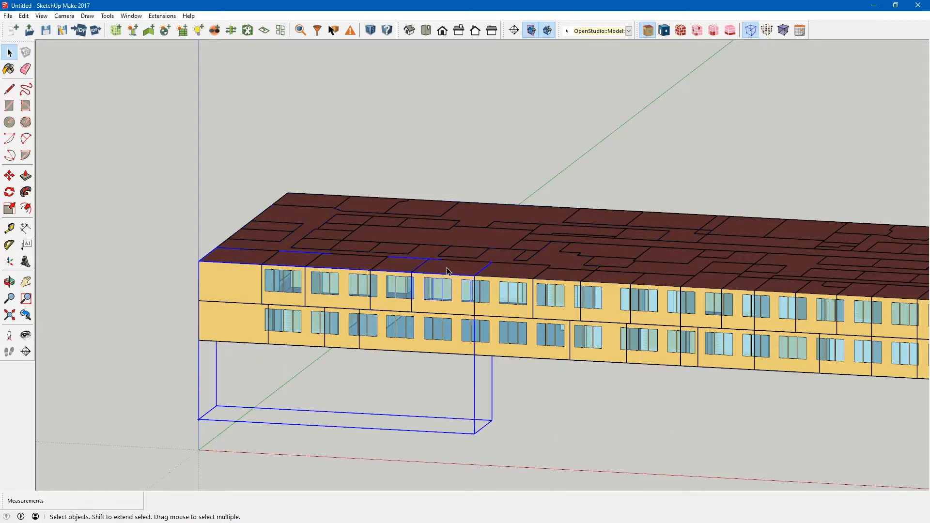
pyautogui.click(490, 255)
pyautogui.click(493, 237)
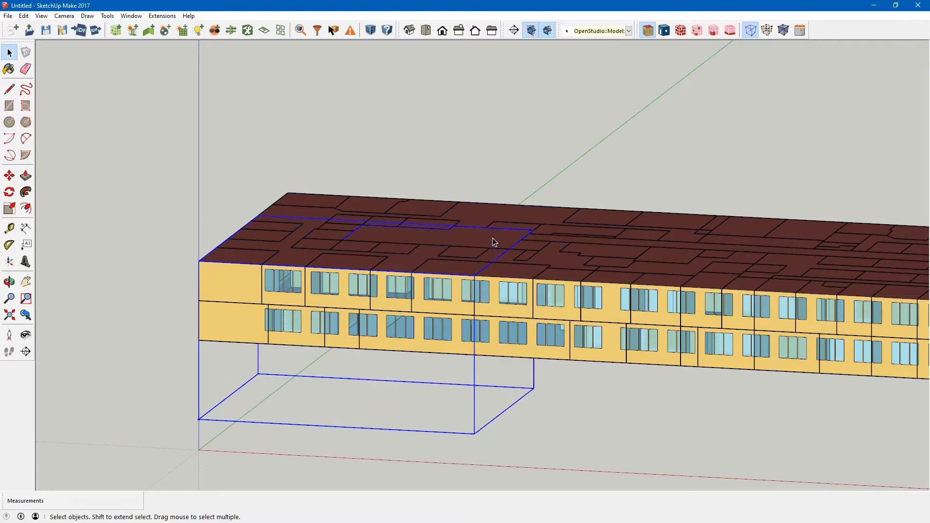
pyautogui.click(249, 327)
pyautogui.scroll(2, 234, 318)
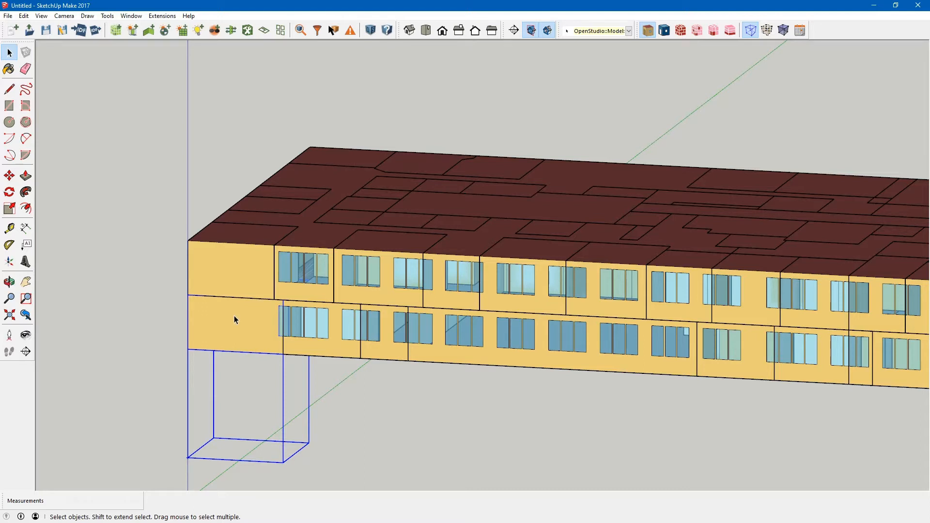
pyautogui.scroll(-1, 233, 315)
pyautogui.click(141, 318)
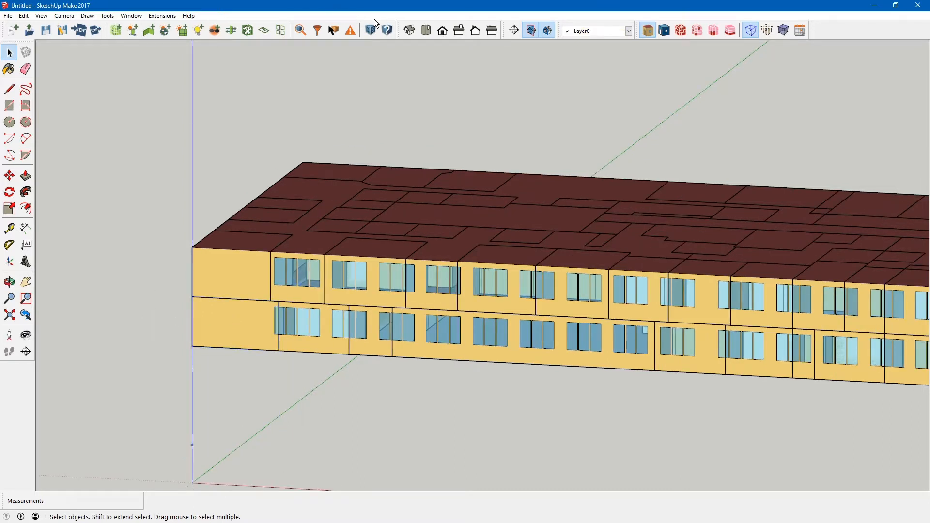
# - In the front view with parallel projection, select all upper-floor spaces and move them 4' up along the blue axis
pyautogui.click(442, 31)
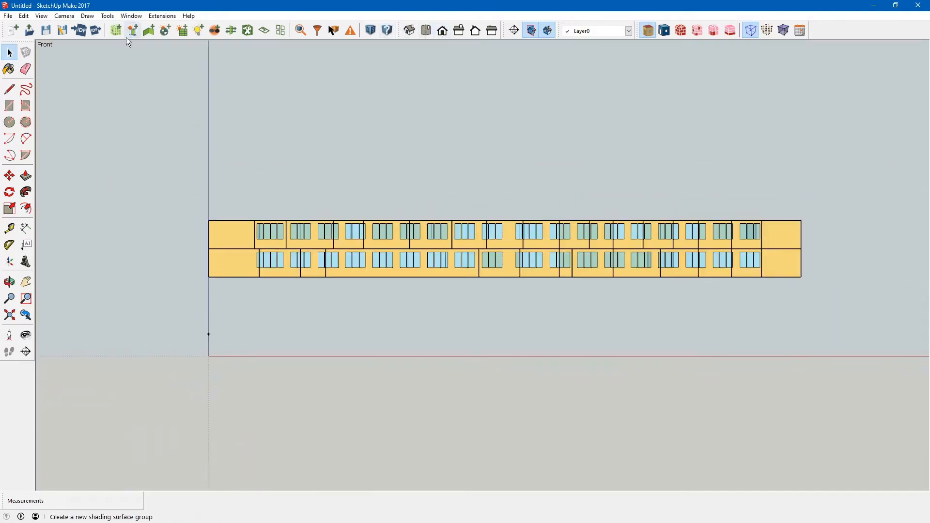
pyautogui.click(64, 15)
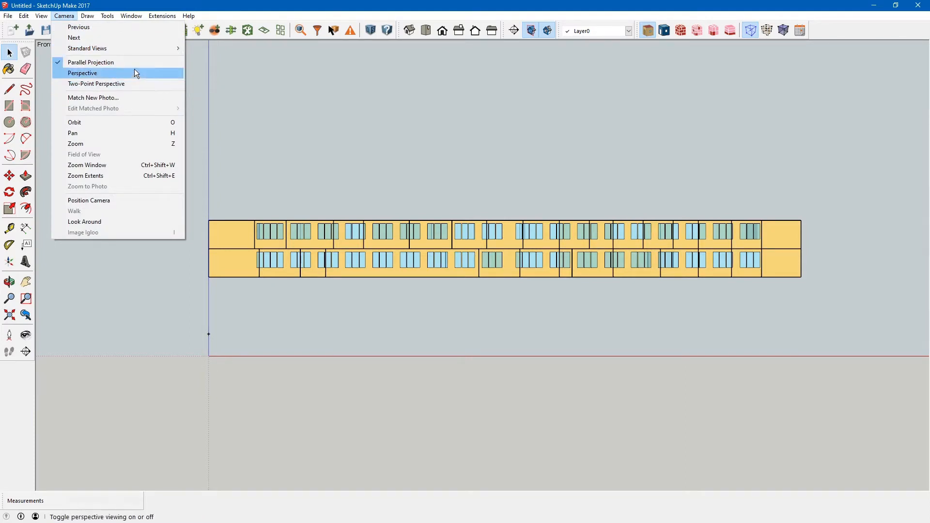
pyautogui.click(359, 161)
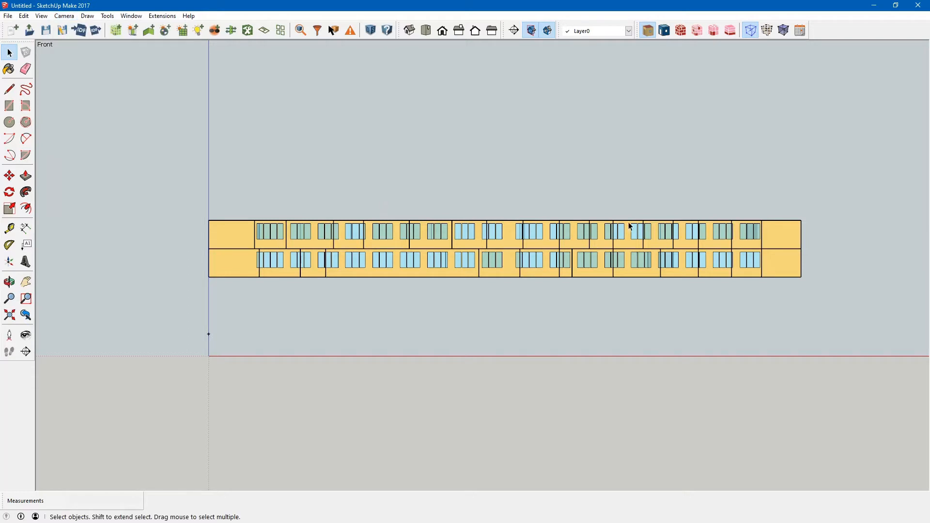
pyautogui.moveTo(827, 187); pyautogui.dragTo(202, 225)
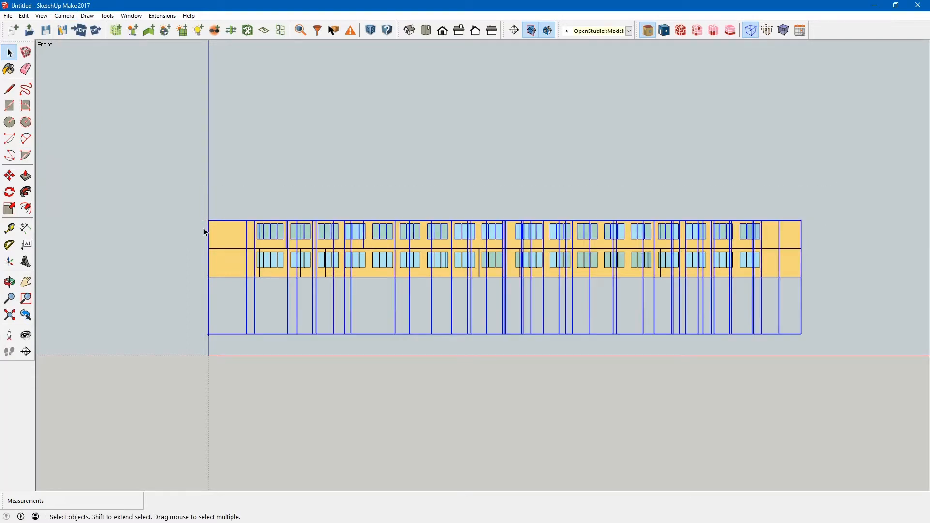
pyautogui.press('m')
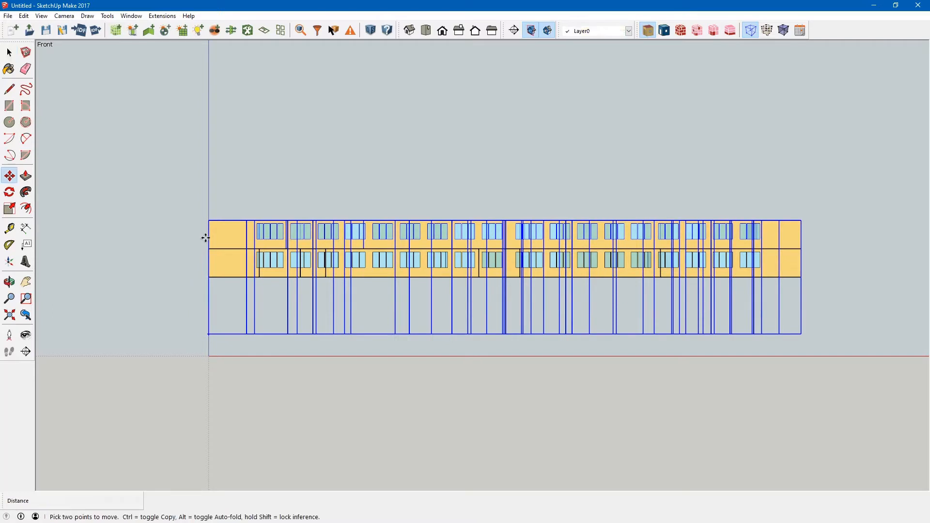
pyautogui.click(207, 247)
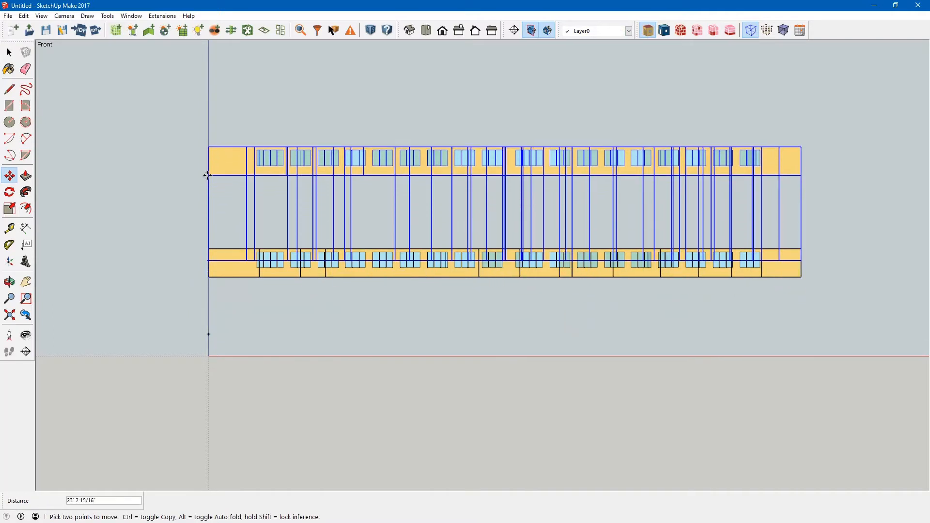
pyautogui.write("4'")
pyautogui.press('Return')
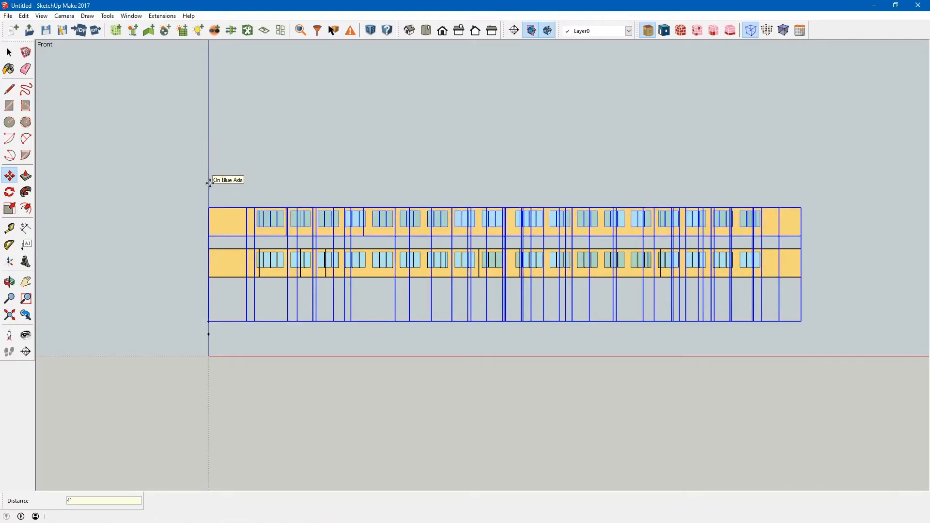
pyautogui.press('space')
pyautogui.click(208, 183)
# - Examine the gap between the two floors from above and below, selecting a ground-floor and an upper-floor space for inspection
pyautogui.moveTo(552, 304); pyautogui.dragTo(484, 373, button='middle')
pyautogui.scroll(4, 304, 162)
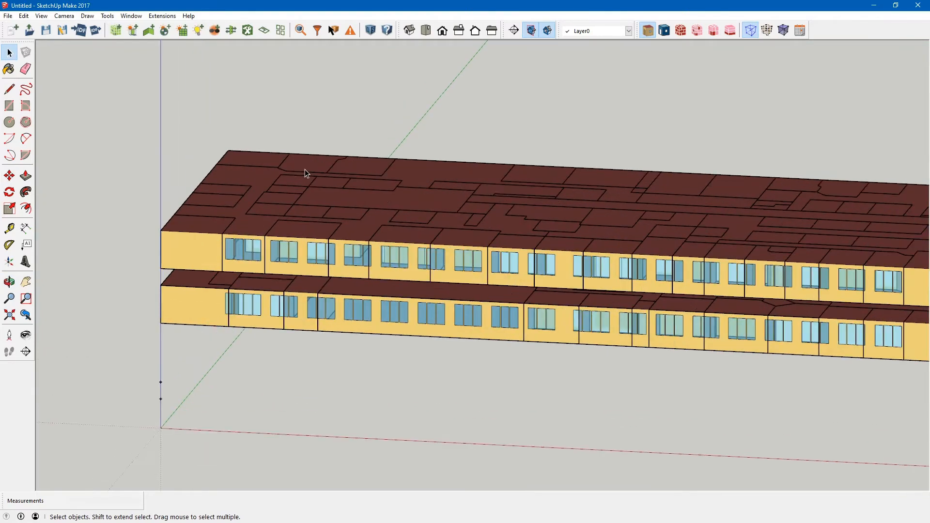
pyautogui.scroll(-3, 304, 169)
pyautogui.scroll(-1, 330, 209)
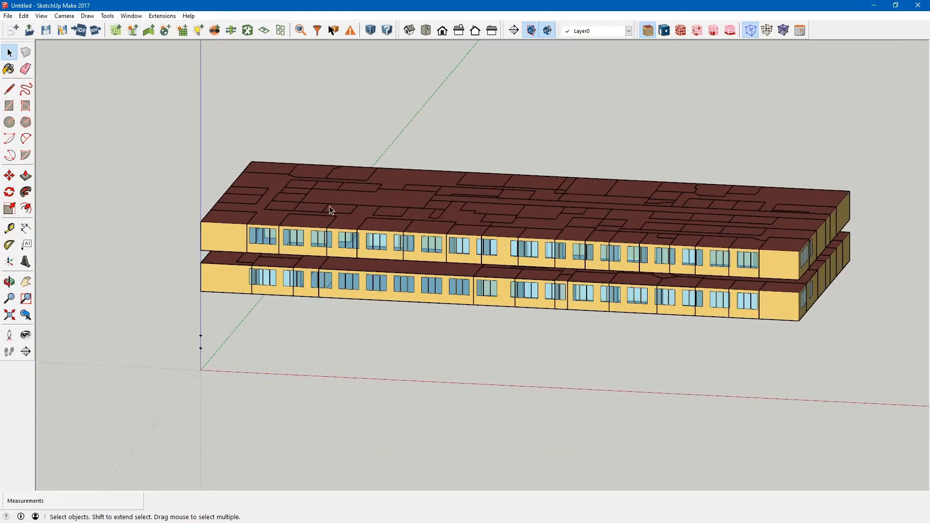
pyautogui.scroll(1, 329, 208)
pyautogui.scroll(2, 378, 249)
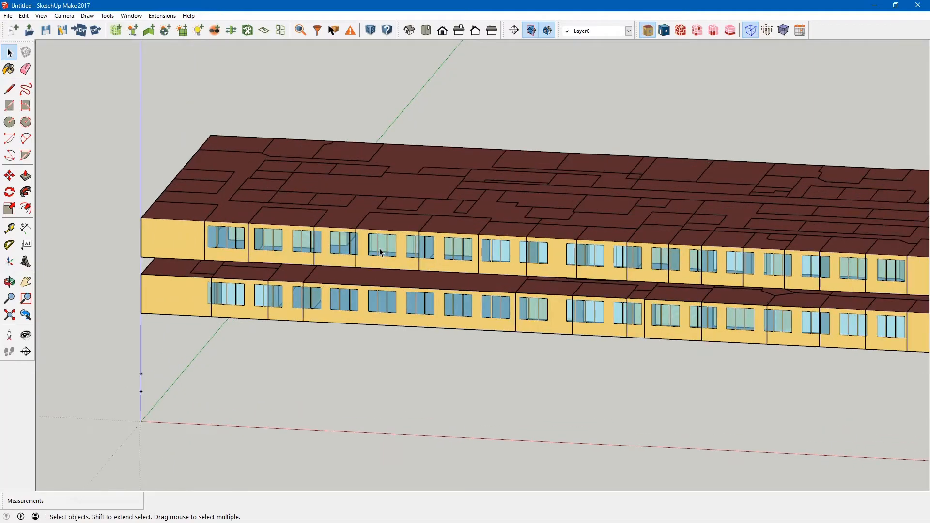
pyautogui.moveTo(379, 248); pyautogui.dragTo(303, 275, button='middle')
pyautogui.scroll(2, 312, 271)
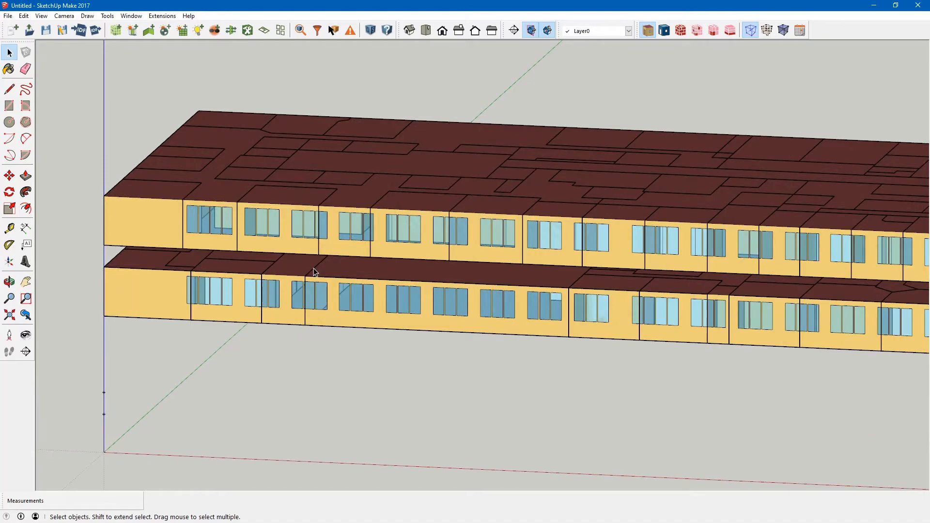
pyautogui.click(345, 264)
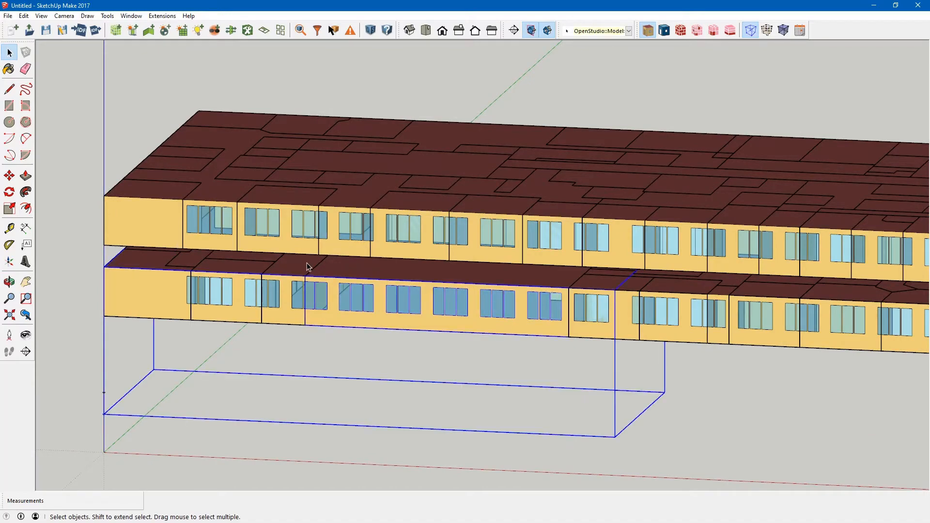
pyautogui.moveTo(370, 251); pyautogui.dragTo(430, 89, button='middle')
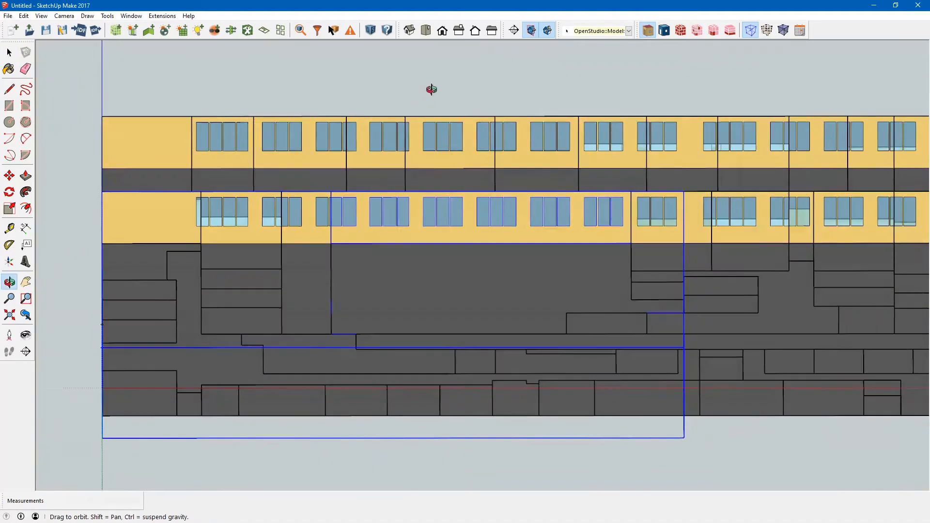
pyautogui.click(392, 184)
pyautogui.moveTo(412, 141); pyautogui.dragTo(342, 298, button='middle')
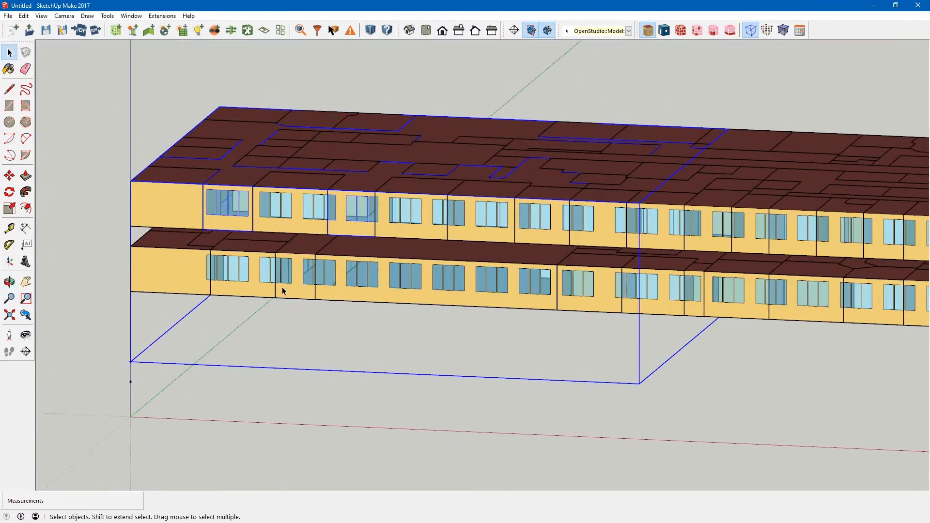
pyautogui.click(150, 83)
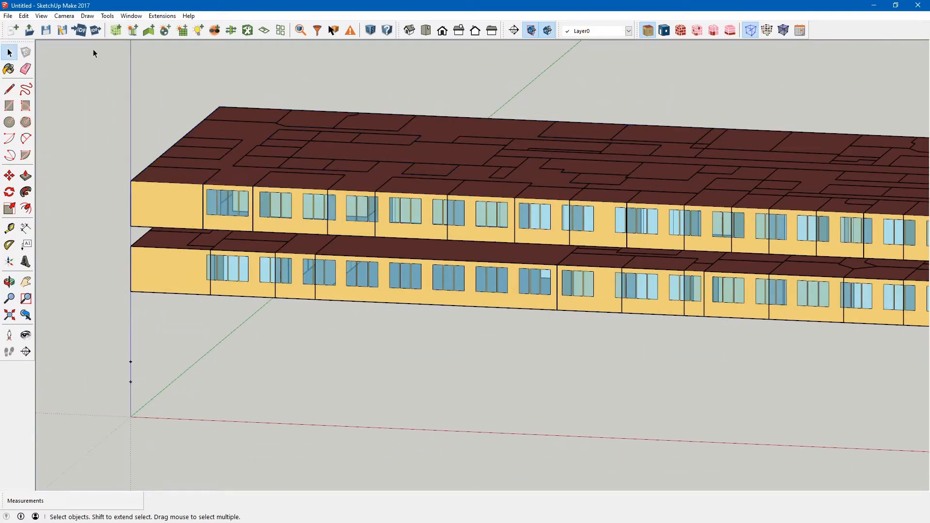
# - Save the OpenStudio model as a new file named TIPS-2CombPlenum-plenum.osm in the TIPS-2CombPlenum folder
pyautogui.click(46, 32)
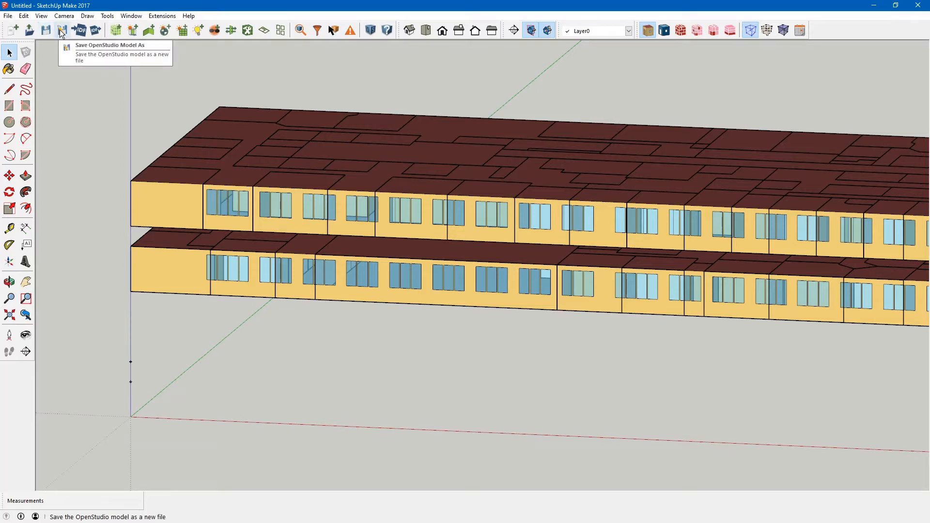
pyautogui.click(60, 30)
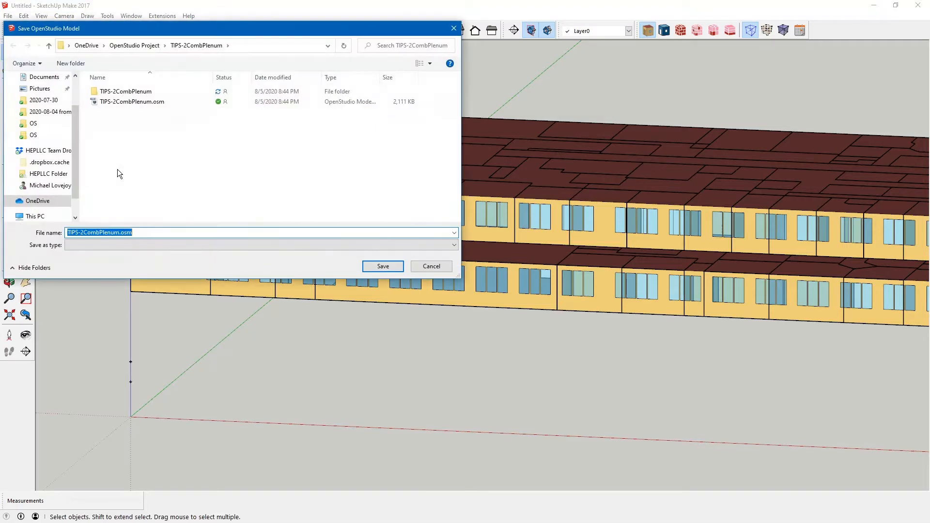
pyautogui.click(120, 232)
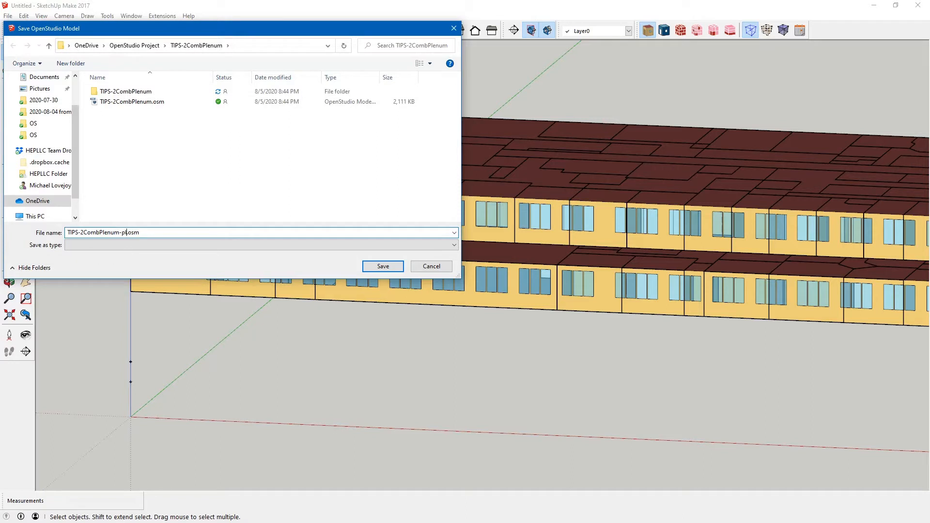
pyautogui.write('-plenume')
pyautogui.press('BackSpace')
pyautogui.click(374, 266)
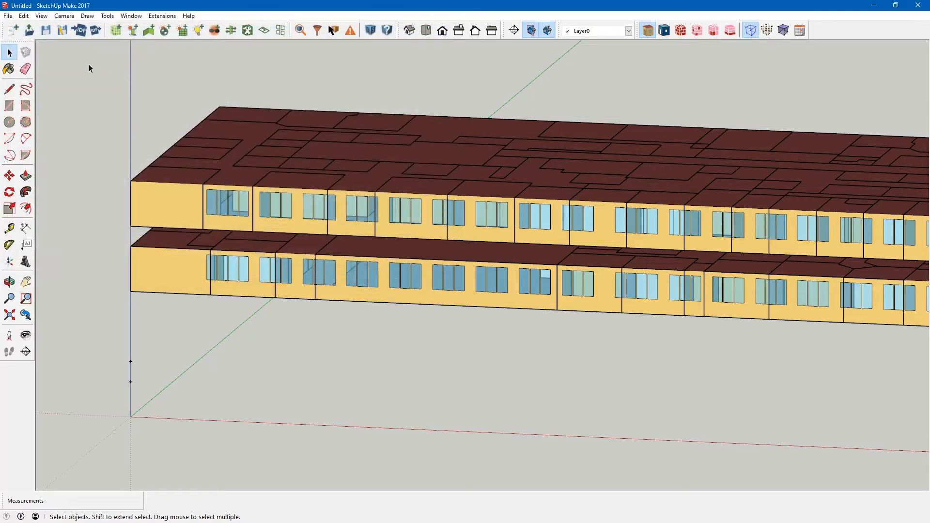
# - Open the OpenStudio model TIPS-2CombPlenum.osm without saving the current model
pyautogui.click(31, 30)
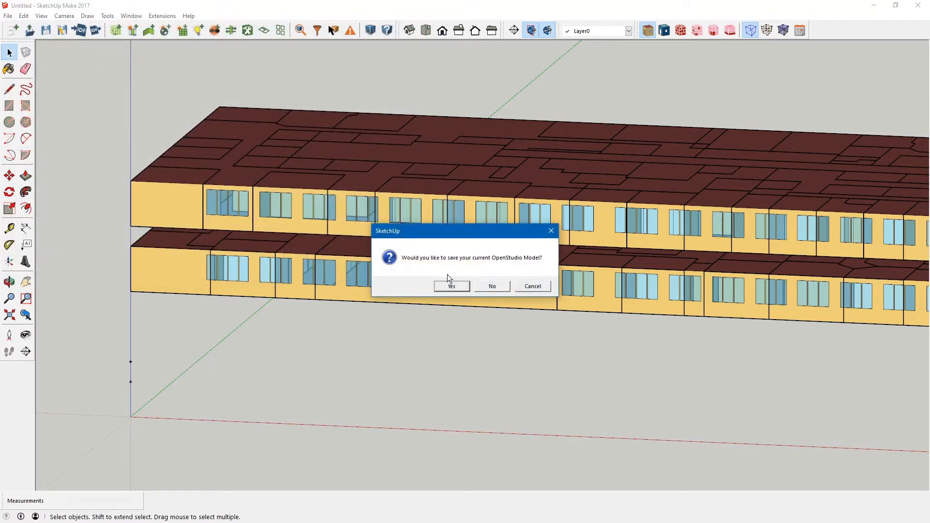
pyautogui.click(482, 287)
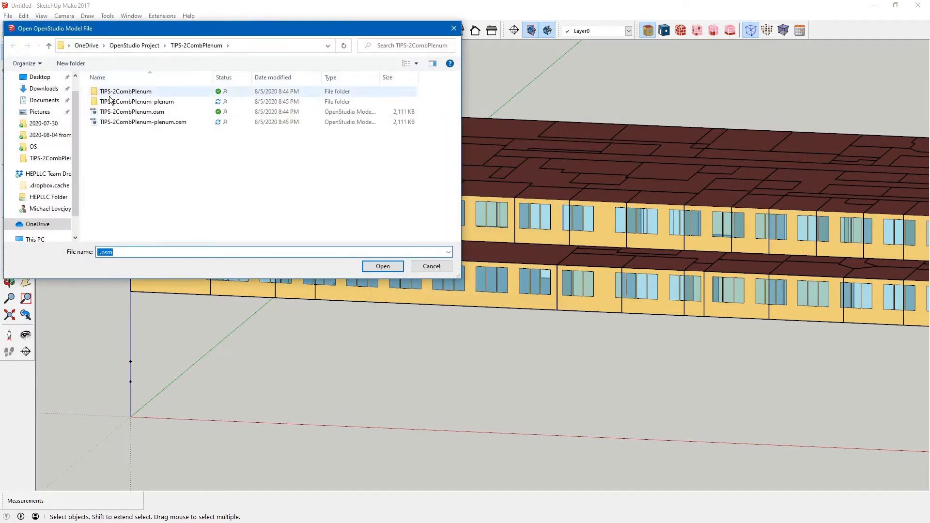
pyautogui.click(116, 112)
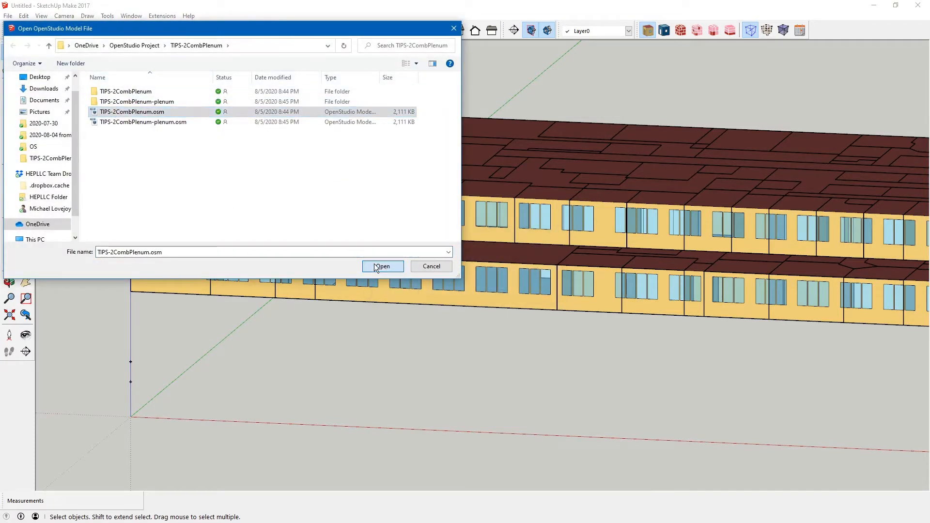
pyautogui.click(374, 264)
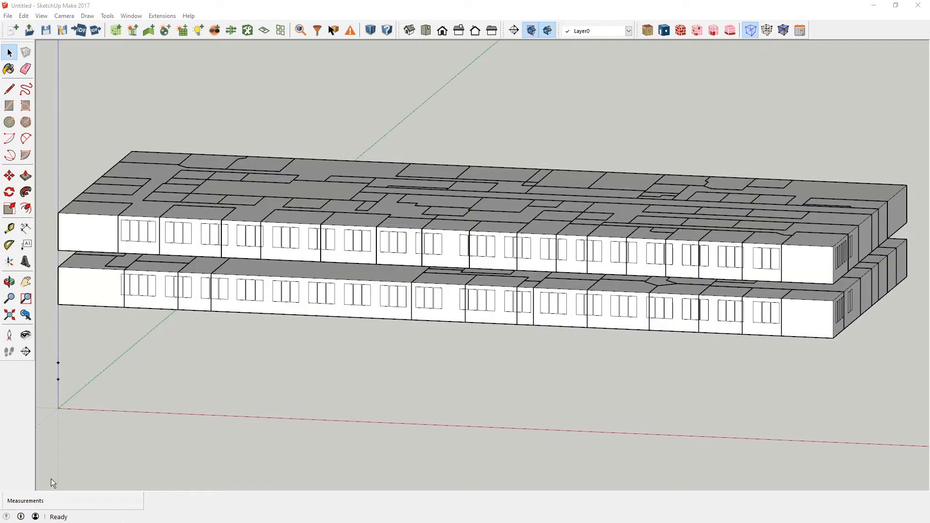
# - Launch another SketchUp session past its welcome window and dismiss the OpenStudio input file report
pyautogui.press('super')
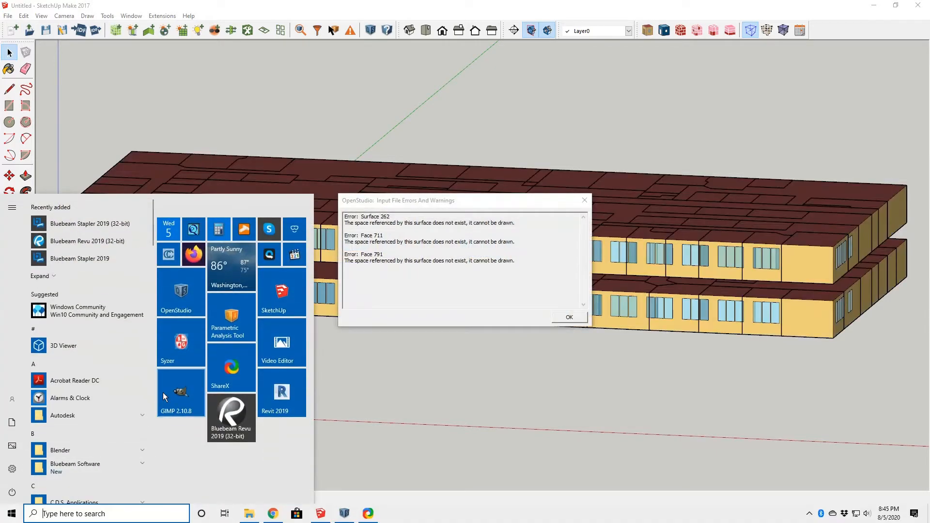
pyautogui.click(274, 297)
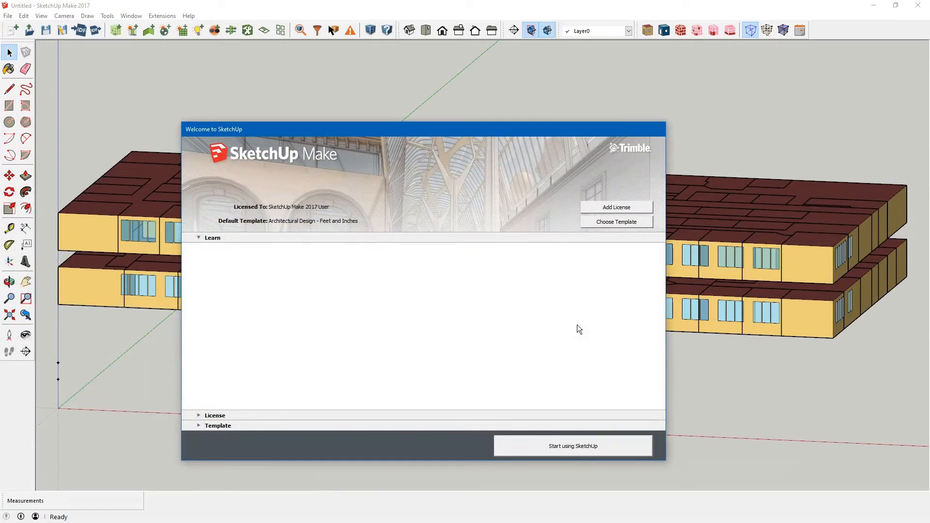
pyautogui.click(574, 445)
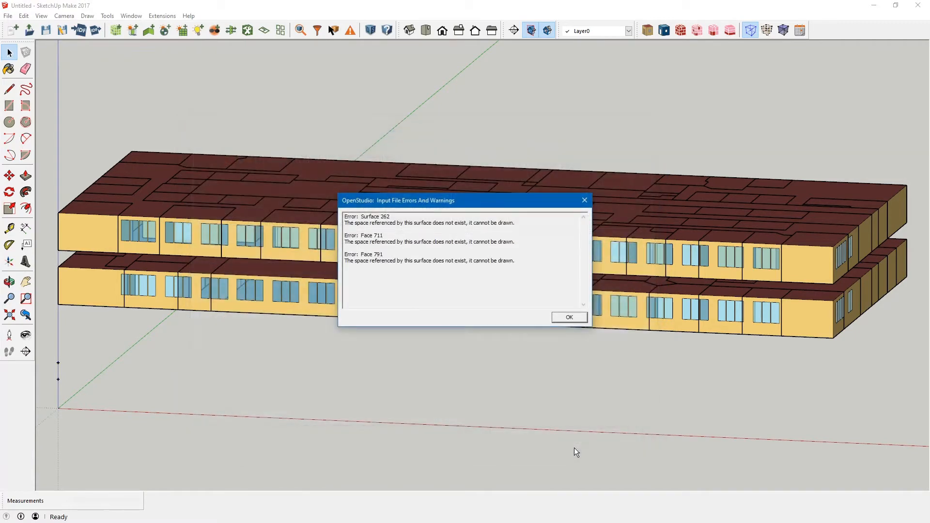
pyautogui.click(570, 318)
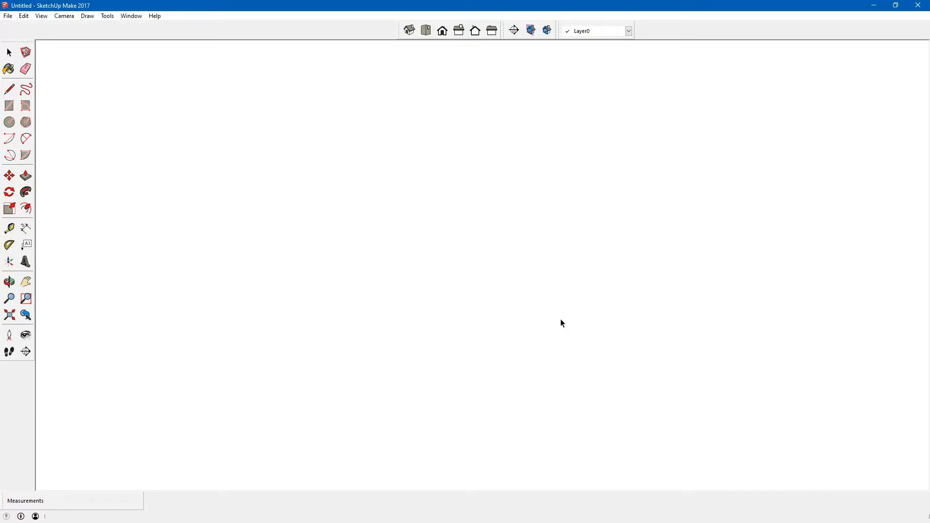
# - Dismiss the OpenStudio input file report in the two-storey model's session and return to the newly launched SketchUp session
pyautogui.hotkey('alt', 'Tab')
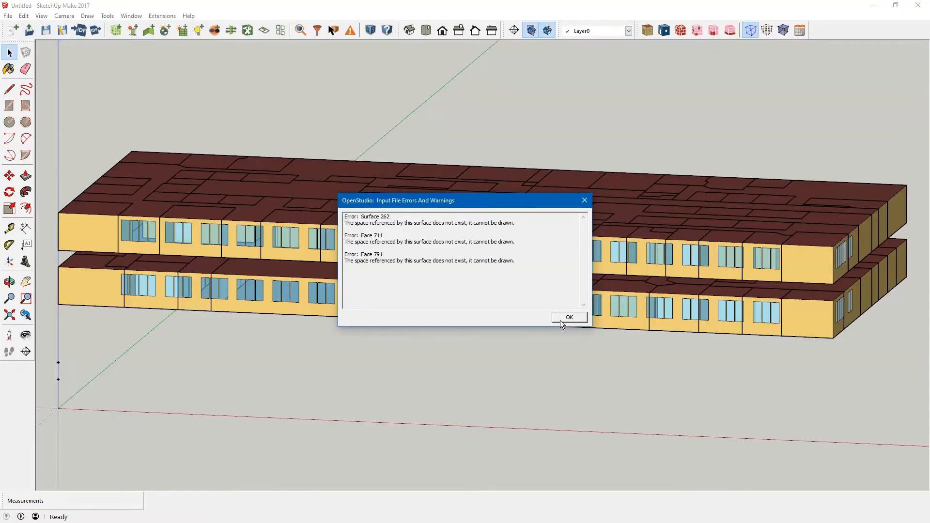
pyautogui.click(567, 318)
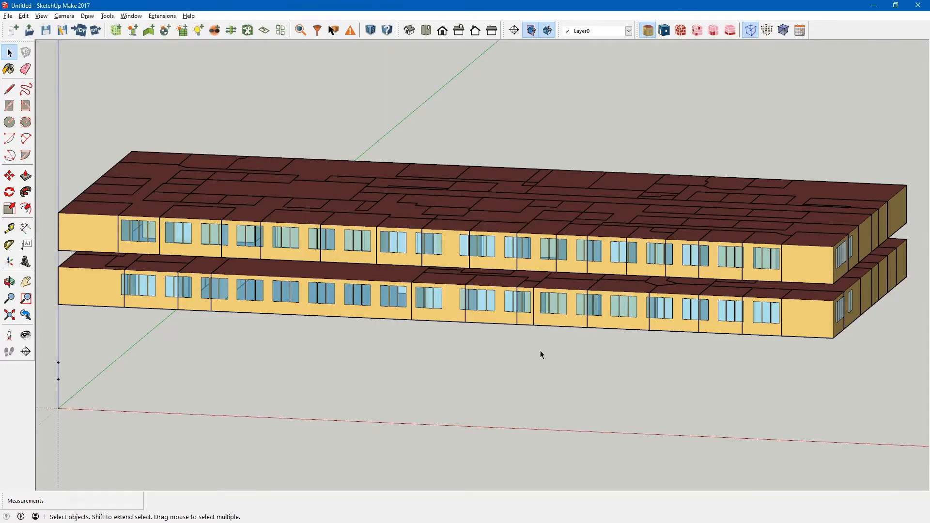
pyautogui.hotkey('alt', 'Tab')
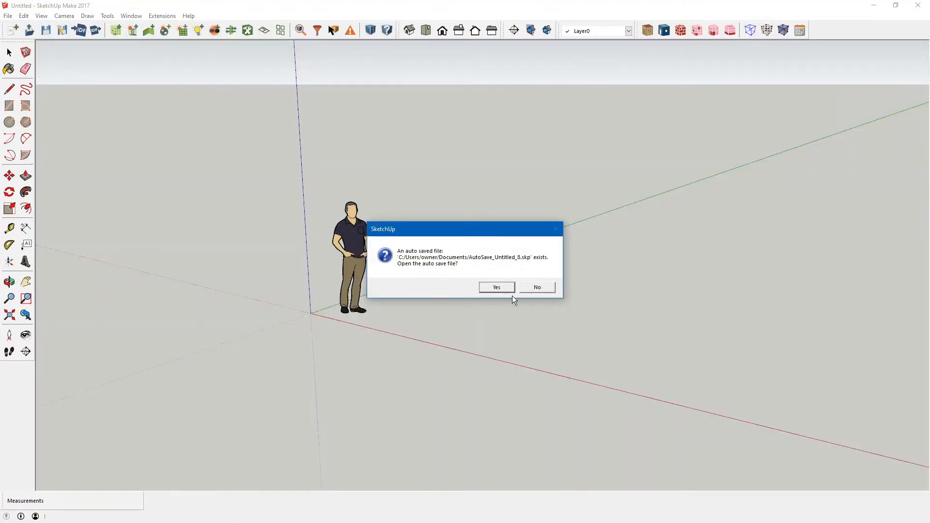
# - Decline opening the auto-saved file and delete the default human figure from the empty model
pyautogui.click(537, 289)
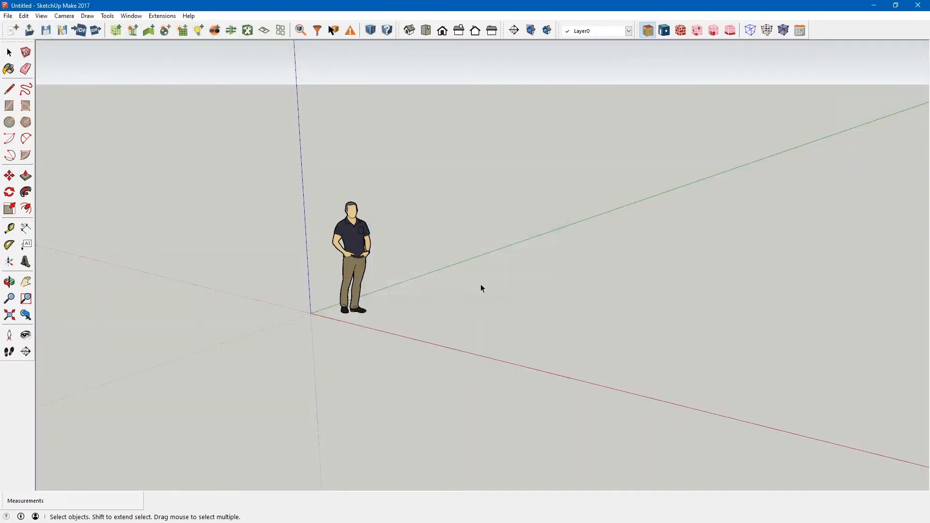
pyautogui.click(365, 275)
pyautogui.press('Delete')
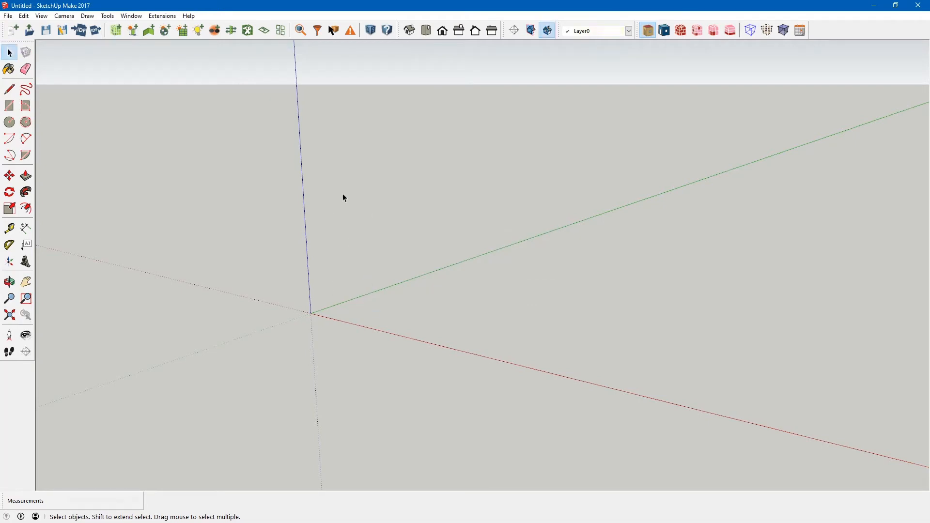
# - Open the OpenStudio model TIPS-2CombPlenum-plenum.osm without saving the current model, and dismiss its input file report
pyautogui.click(29, 30)
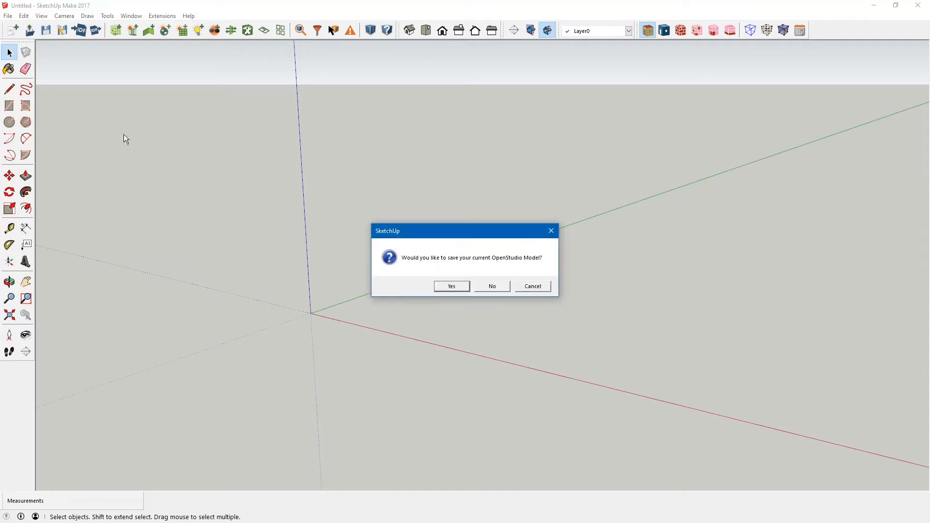
pyautogui.click(490, 287)
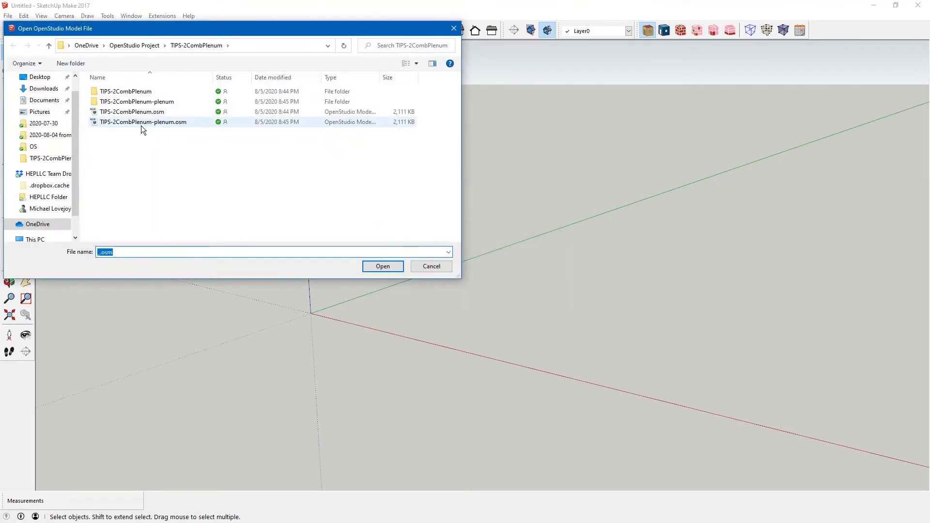
pyautogui.click(141, 124)
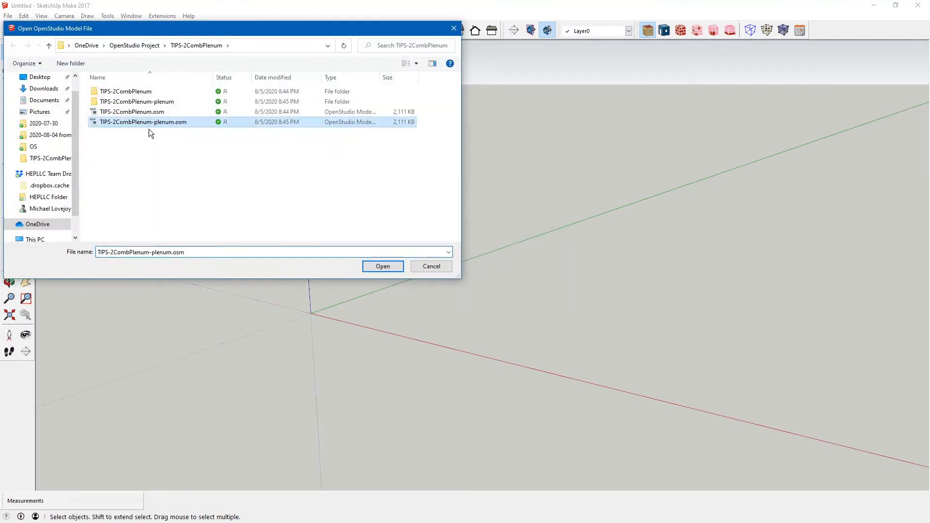
pyautogui.click(382, 266)
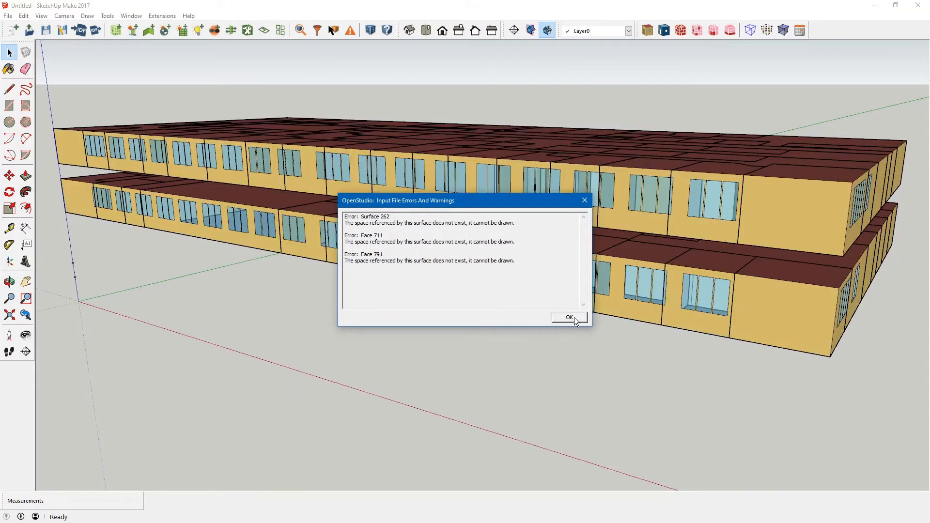
pyautogui.click(569, 317)
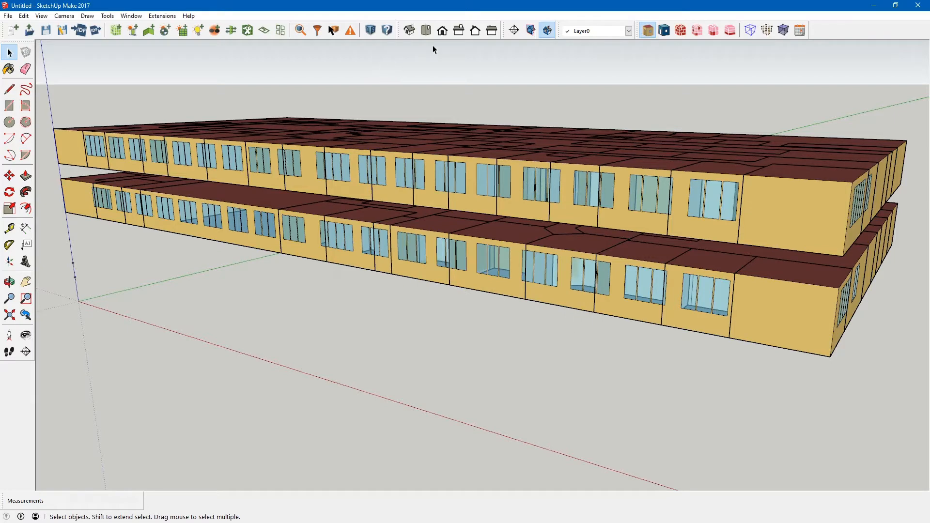
# - Show the whole building from the front in parallel projection
pyautogui.click(442, 31)
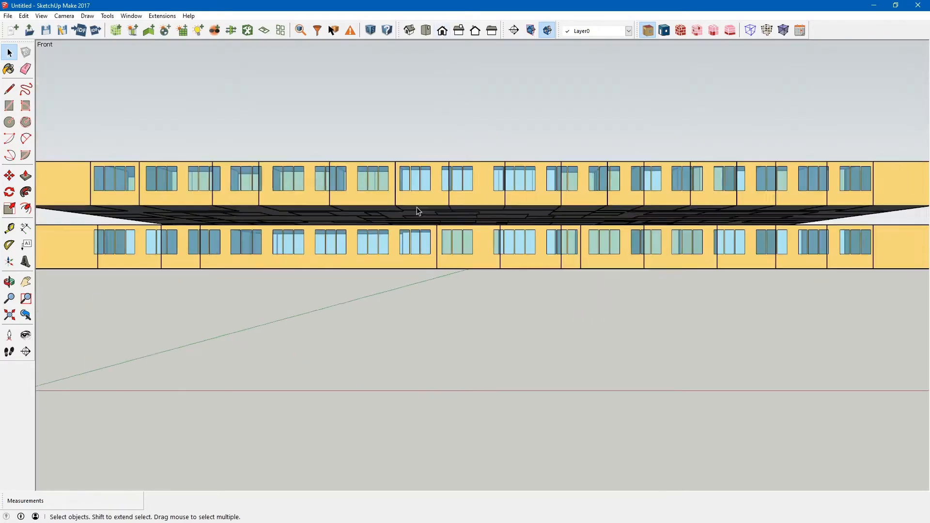
pyautogui.click(64, 16)
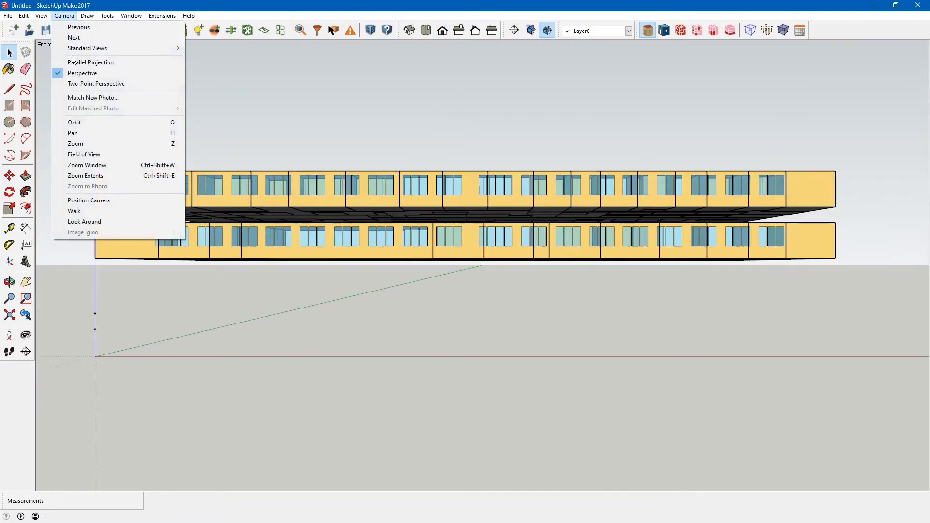
pyautogui.click(71, 77)
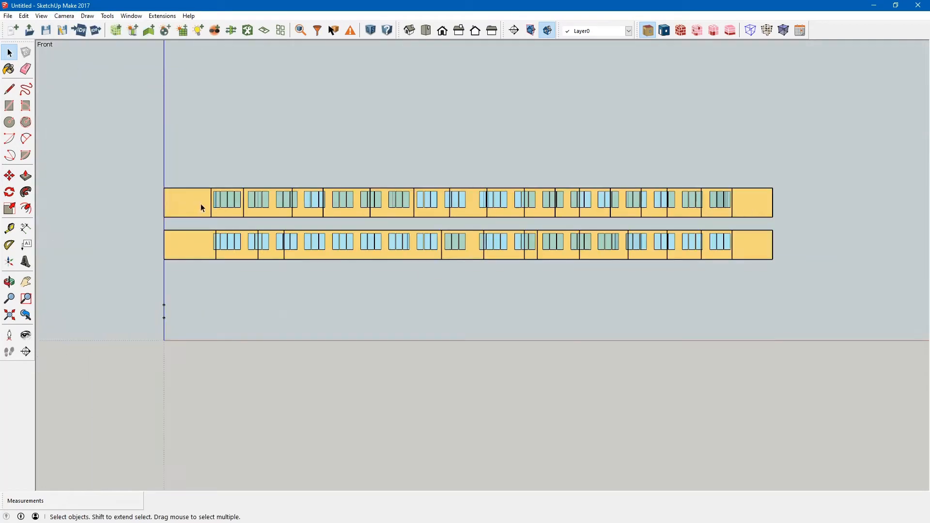
pyautogui.scroll(1, 366, 174)
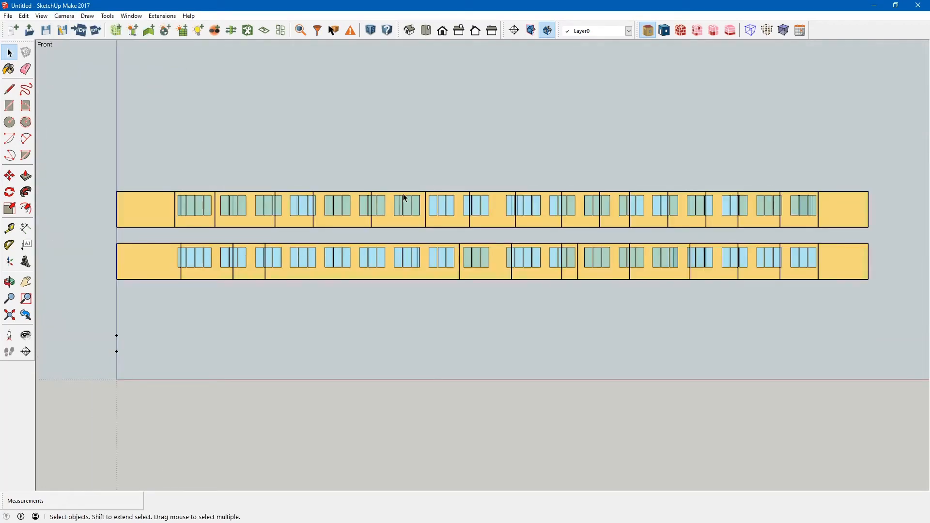
# - Select every space of the building and explode them all into loose geometry
pyautogui.click(393, 213)
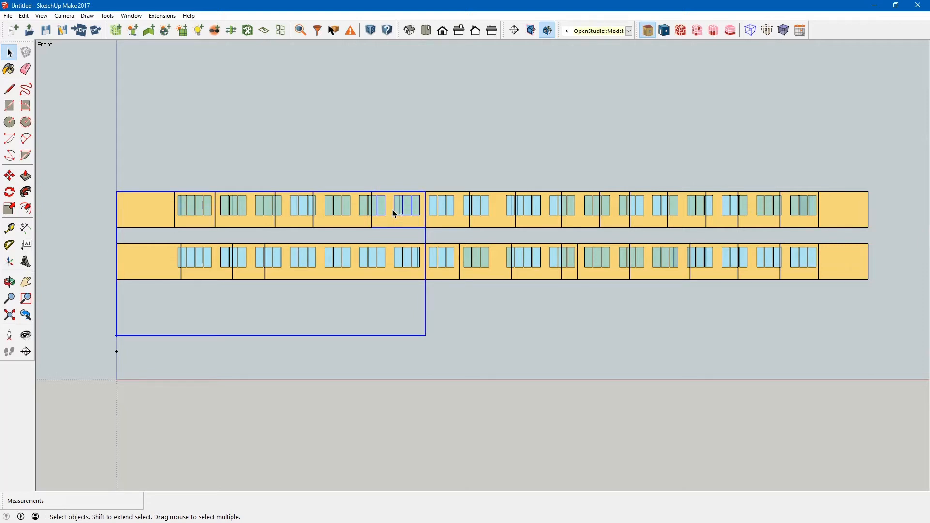
pyautogui.hotkey('ctrl', 'a')
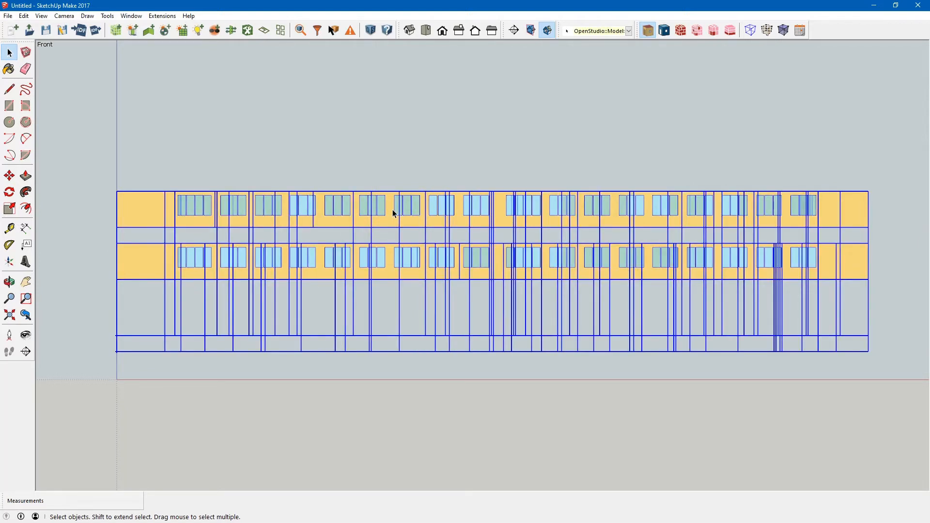
pyautogui.rightClick(392, 212)
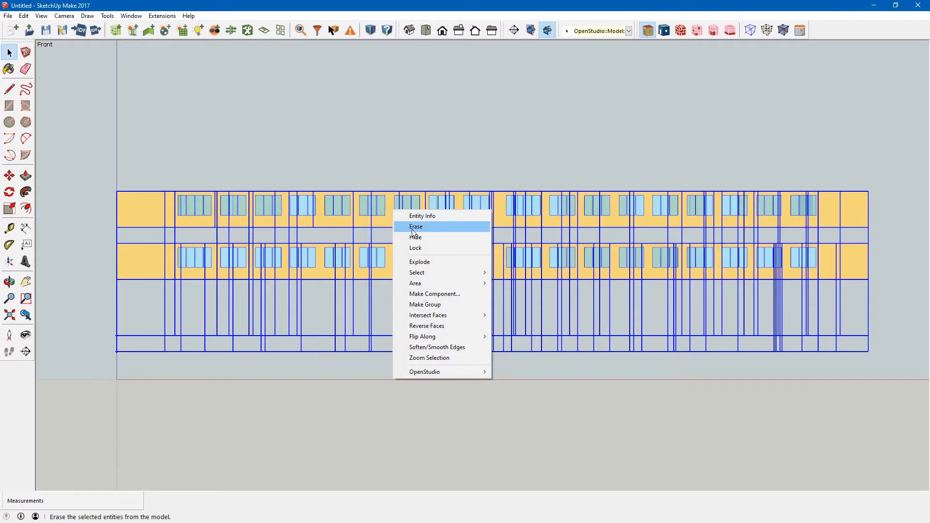
pyautogui.click(420, 260)
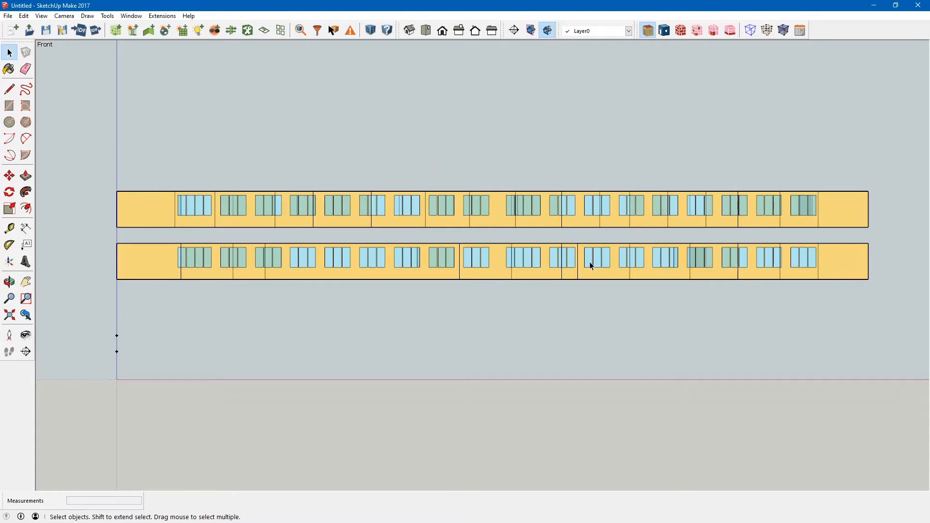
# - Delete the upper floor's walls, windows and roof surfaces, keeping only its floor surfaces
pyautogui.click(649, 275)
pyautogui.click(613, 268)
pyautogui.click(573, 257)
pyautogui.click(545, 220)
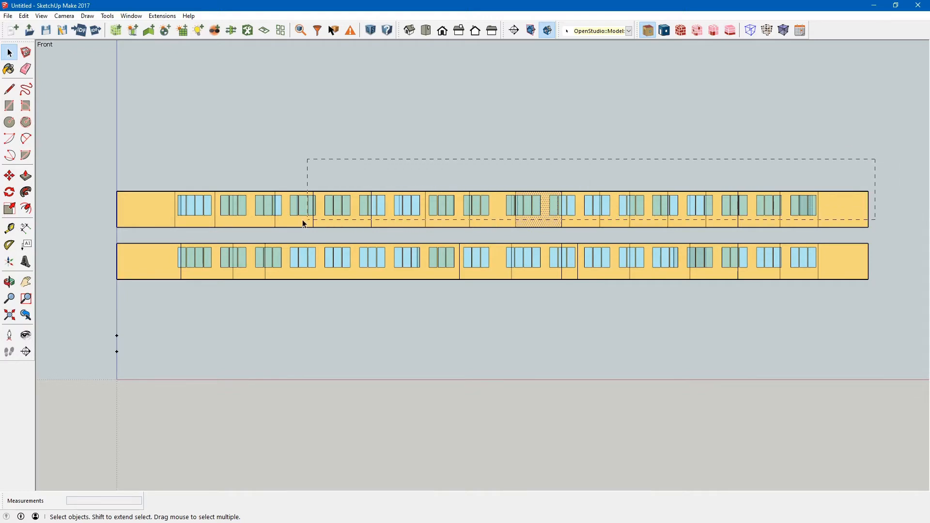
pyautogui.moveTo(155, 216); pyautogui.dragTo(108, 223)
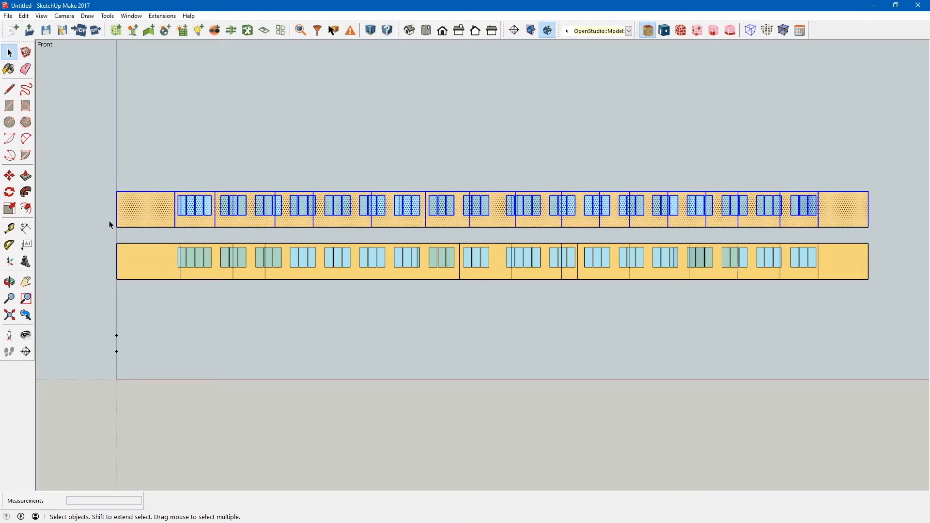
pyautogui.press('Delete')
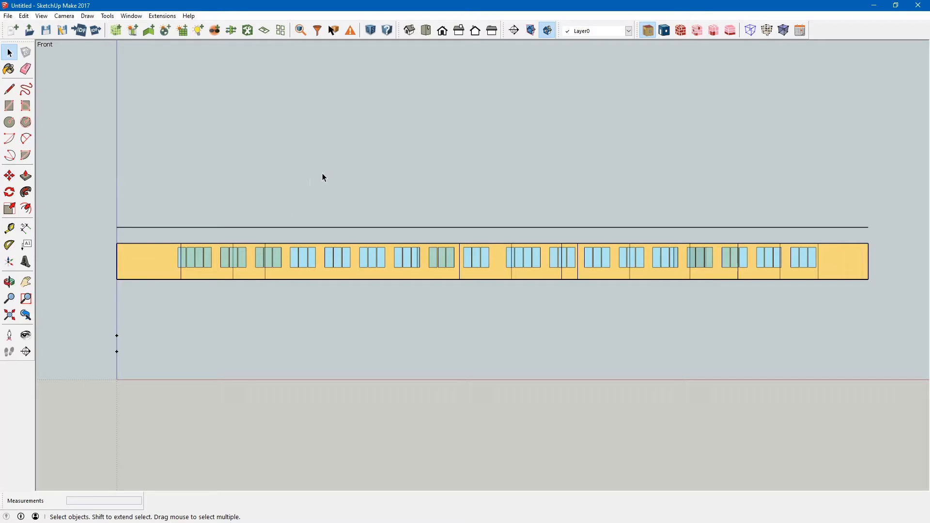
# - Delete the ground floor's walls, windows and floor surfaces from the front view, keeping only its roof surfaces
pyautogui.moveTo(322, 176); pyautogui.dragTo(353, 247, button='middle')
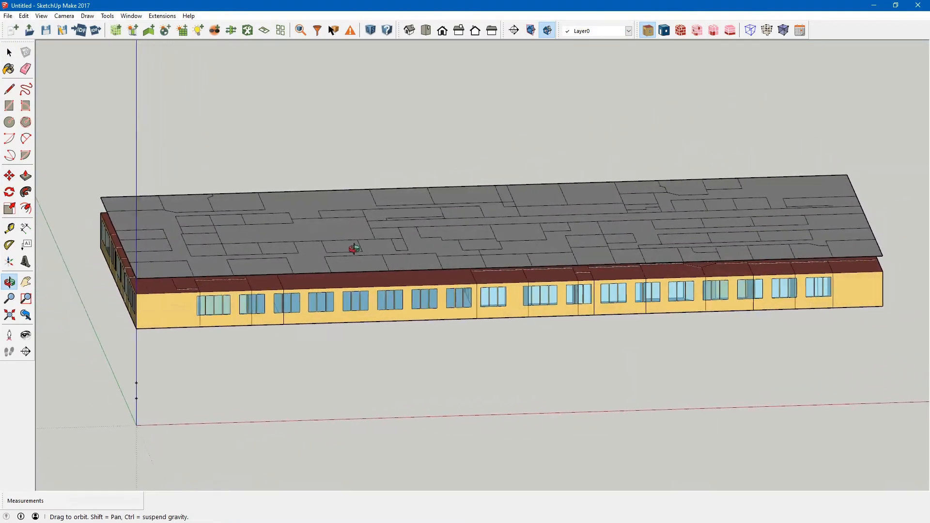
pyautogui.click(442, 30)
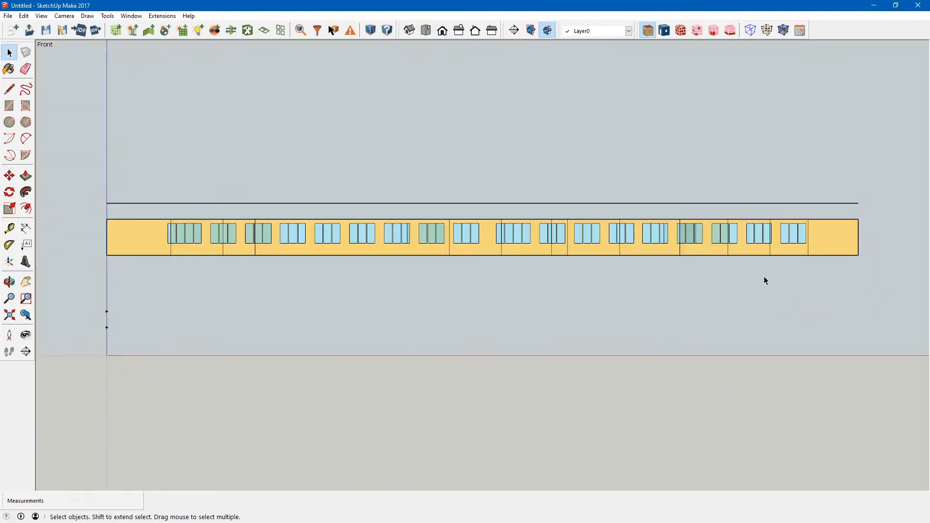
pyautogui.moveTo(510, 251); pyautogui.dragTo(97, 234)
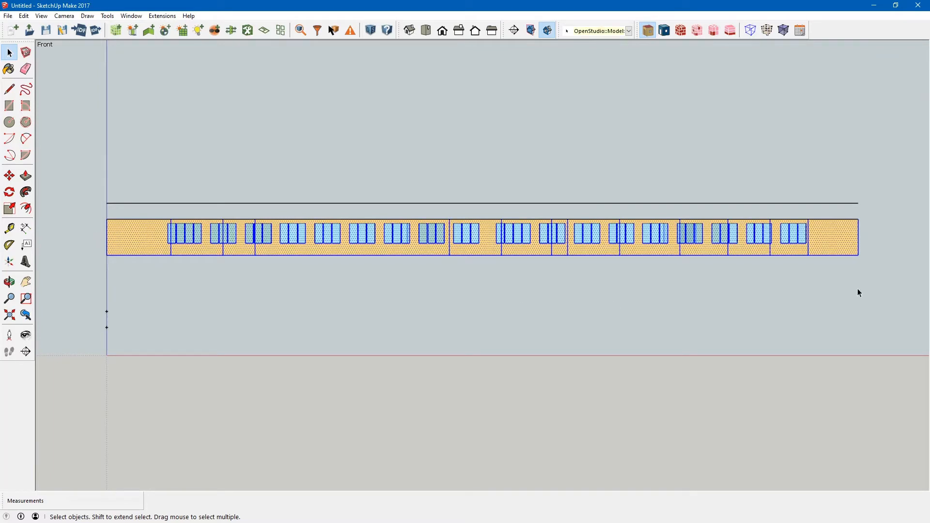
pyautogui.moveTo(870, 282); pyautogui.dragTo(96, 223)
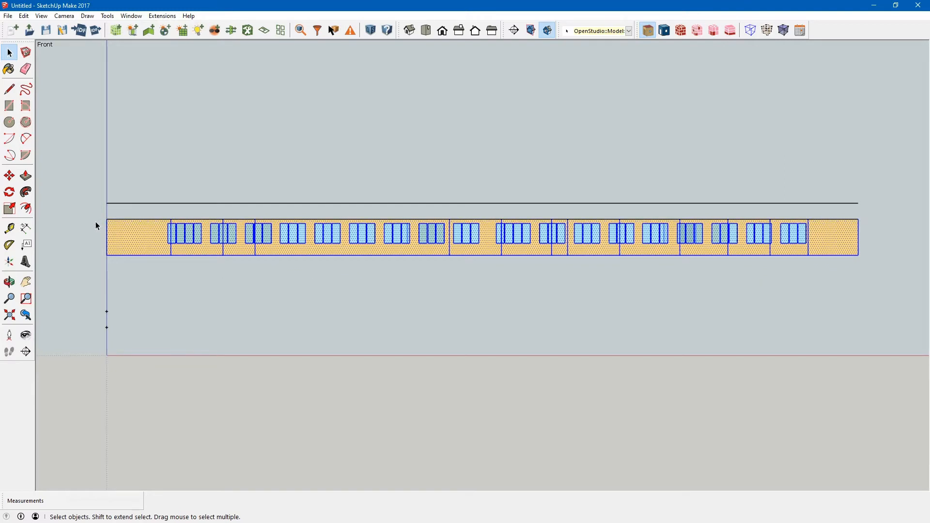
pyautogui.press('Delete')
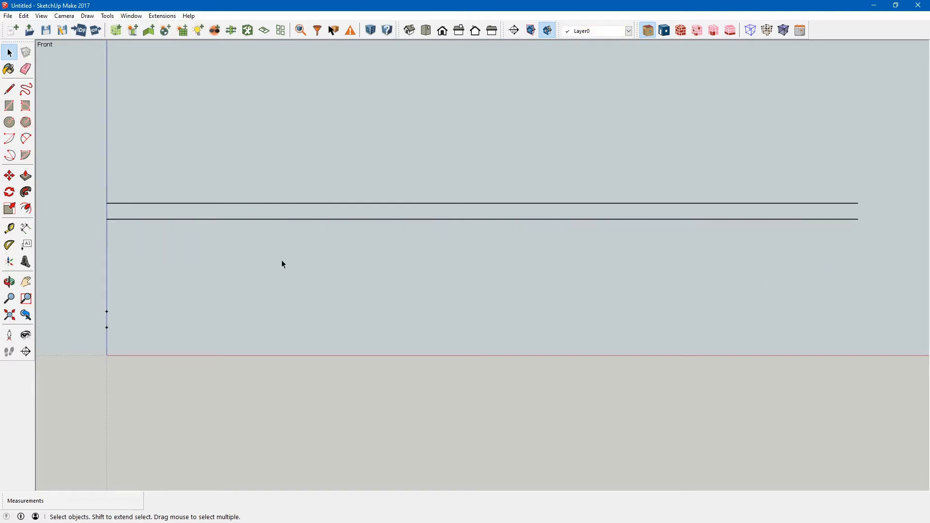
# - Draw a vertical line joining the upper and lower planes at the corner on the blue axis
pyautogui.moveTo(283, 264); pyautogui.dragTo(381, 352, button='middle')
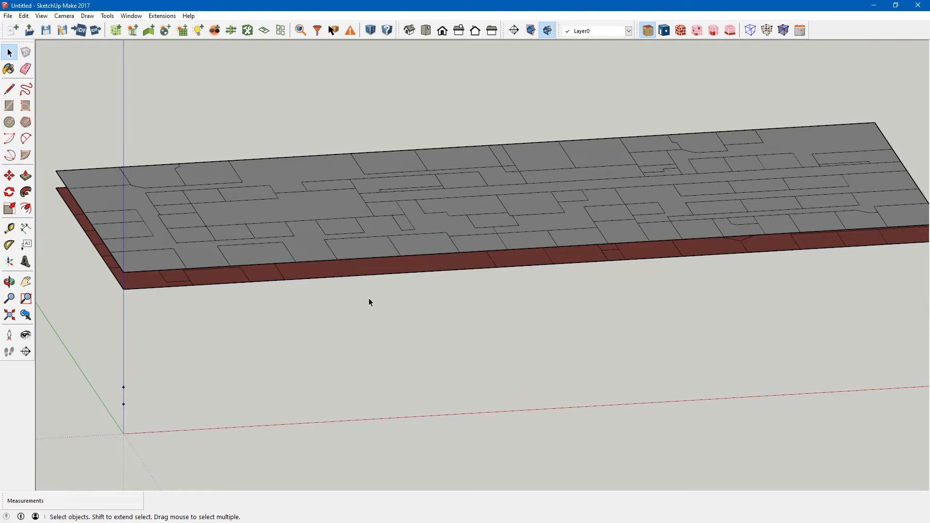
pyautogui.moveTo(470, 302); pyautogui.dragTo(571, 316, button='middle')
pyautogui.scroll(-2, 586, 310)
pyautogui.scroll(3, 372, 307)
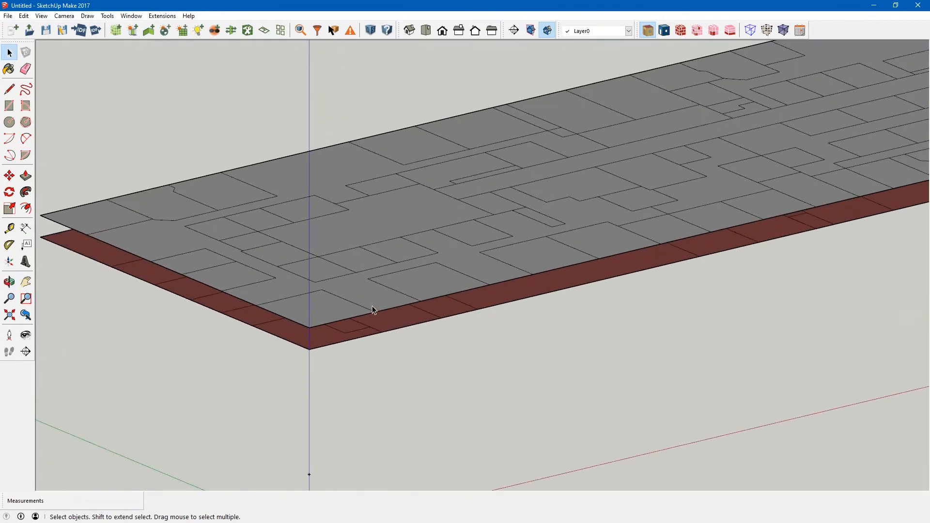
pyautogui.press('l')
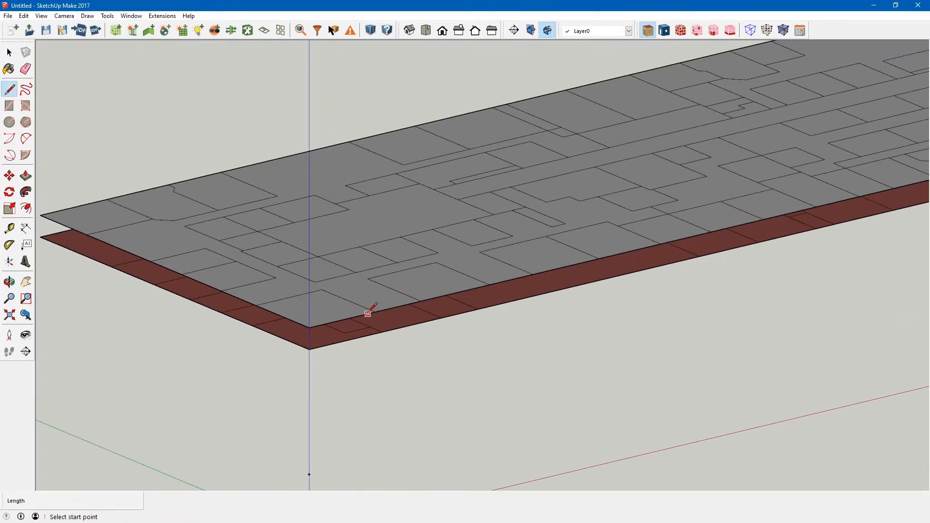
pyautogui.click(309, 327)
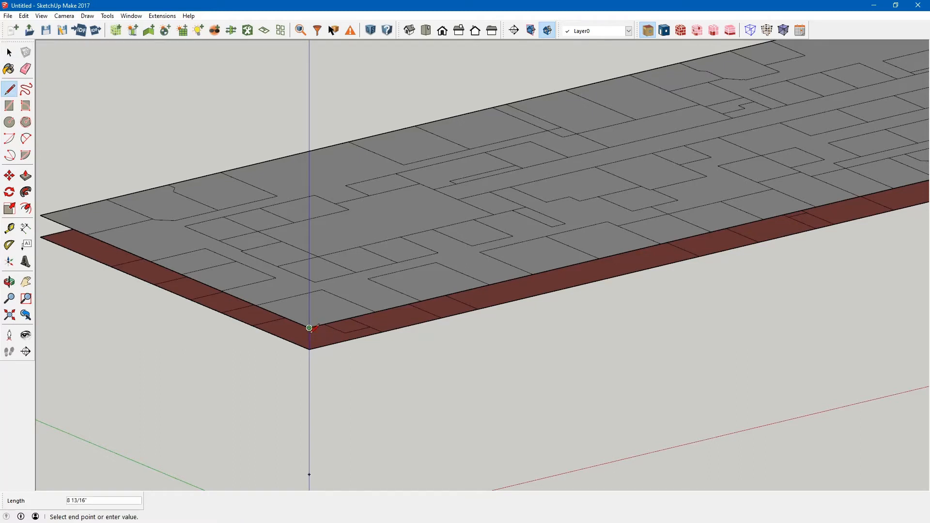
pyautogui.click(309, 348)
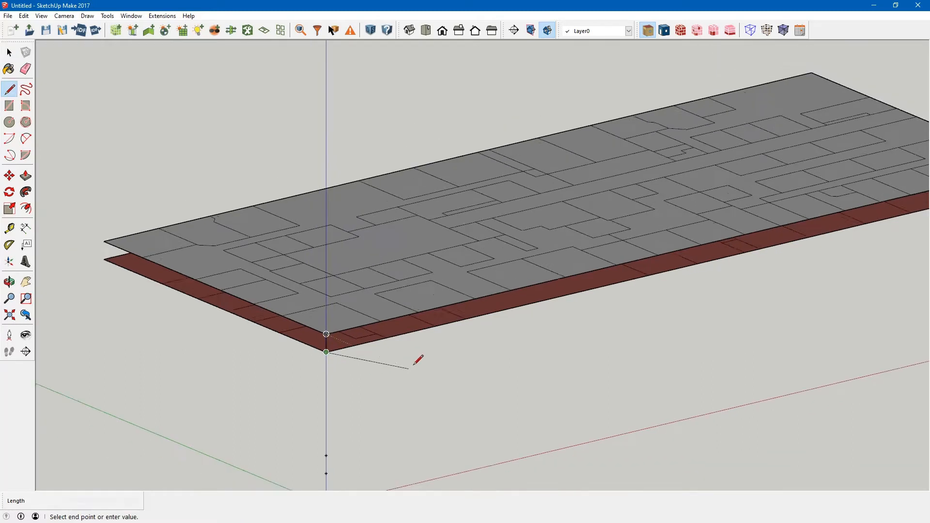
pyautogui.scroll(-3, 416, 358)
pyautogui.press('Escape')
# - Draw a 4' vertical line between the two planes at the other corner of the same short end to close that side
pyautogui.moveTo(280, 342); pyautogui.dragTo(319, 371, button='middle')
pyautogui.scroll(3, 318, 370)
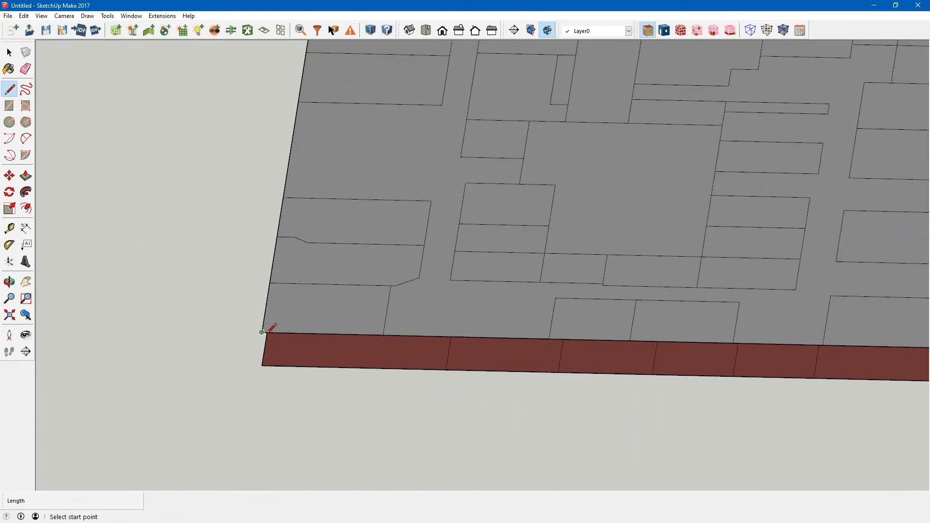
pyautogui.click(262, 332)
pyautogui.click(264, 352)
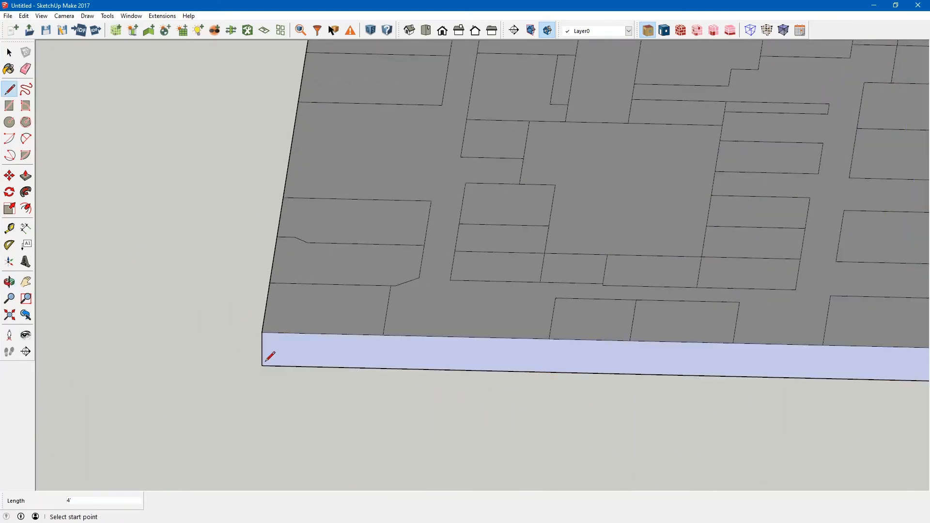
# - Draw a 4' vertical line between the two planes at the far corner of the rear long side to close that side
pyautogui.moveTo(245, 295); pyautogui.dragTo(530, 297, button='middle')
pyautogui.scroll(-5, 602, 311)
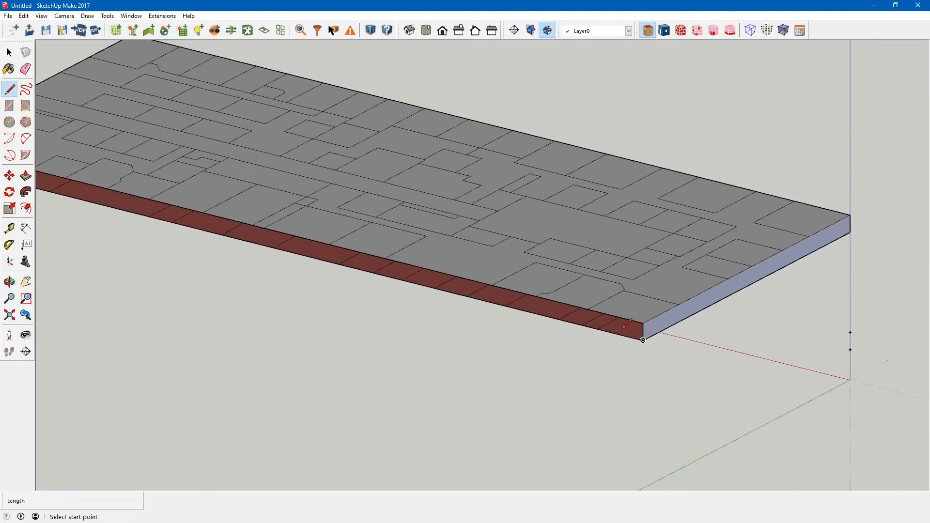
pyautogui.scroll(5, 129, 163)
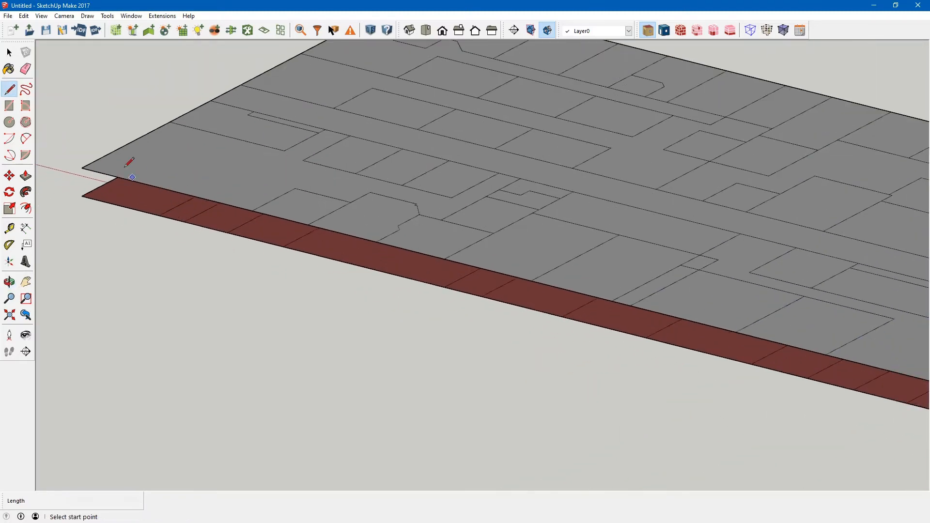
pyautogui.click(82, 168)
pyautogui.click(81, 196)
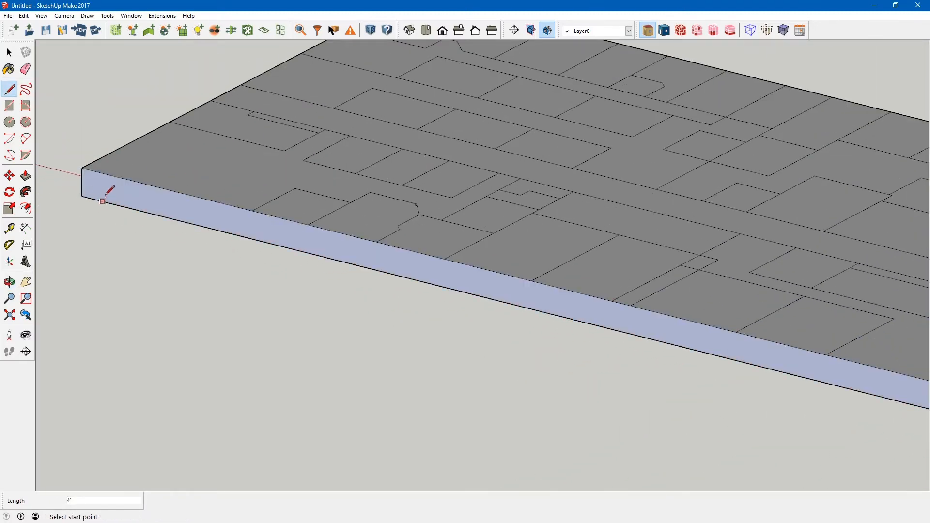
# - Draw a vertical line between the two planes at the last open corner to close the remaining short end and front long side
pyautogui.moveTo(108, 187); pyautogui.dragTo(701, 199, button='middle')
pyautogui.scroll(-3, 702, 199)
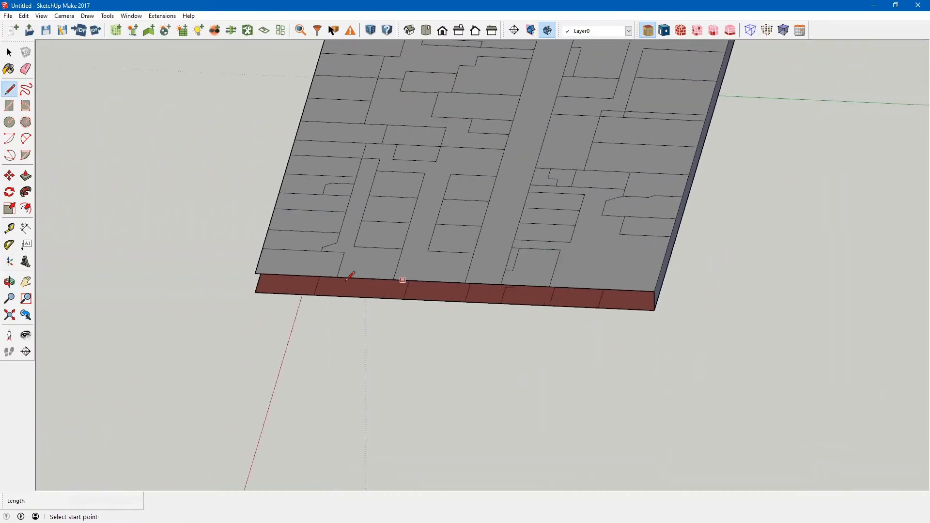
pyautogui.scroll(3, 223, 263)
pyautogui.click(269, 274)
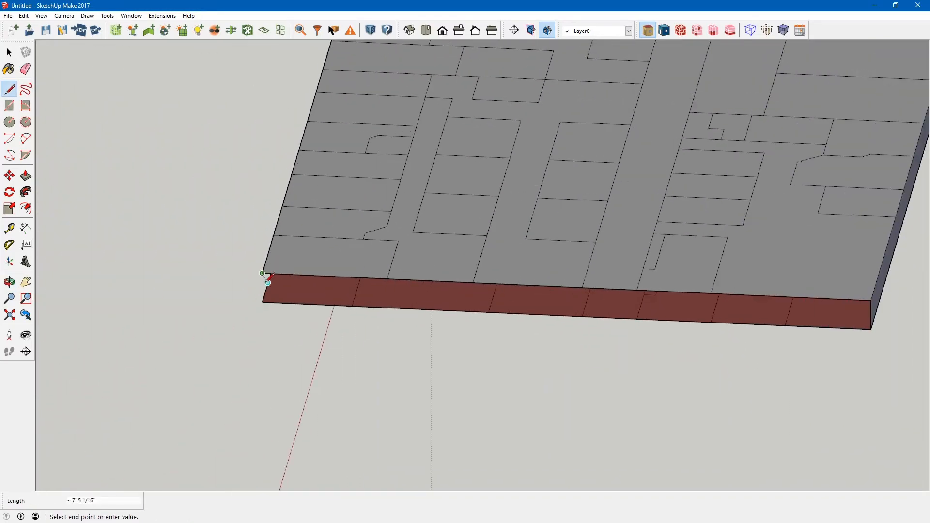
pyautogui.click(262, 301)
pyautogui.moveTo(235, 245); pyautogui.dragTo(577, 266, button='middle')
pyautogui.scroll(-2, 578, 261)
pyautogui.press('space')
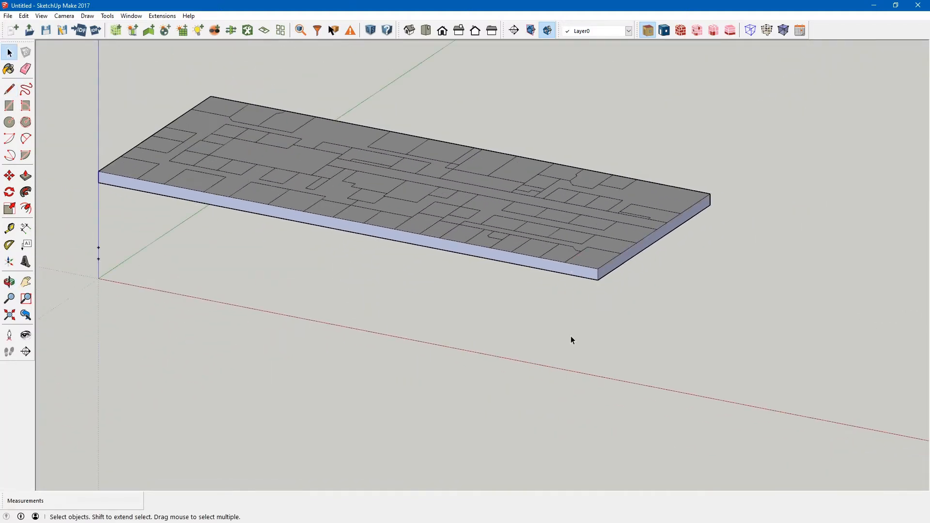
pyautogui.scroll(-2, 569, 315)
pyautogui.scroll(3, 170, 133)
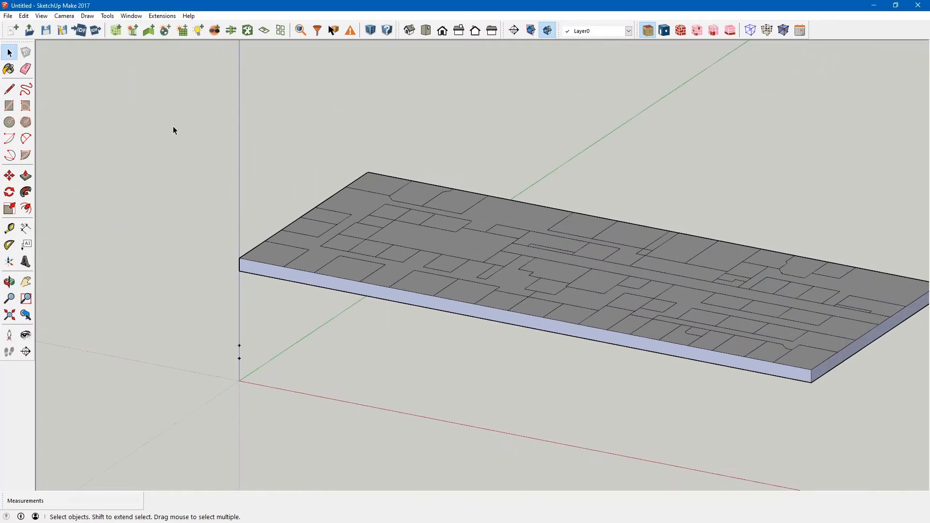
pyautogui.scroll(-1, 165, 145)
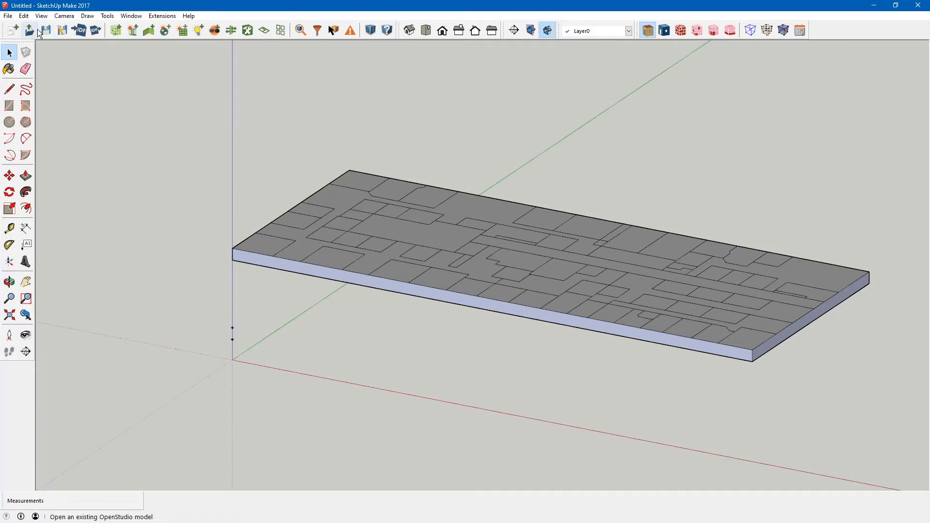
# - Save the model as Plenum in the OneDrive folder OpenStudio Project > TIPS-2CombPlenum
pyautogui.click(8, 16)
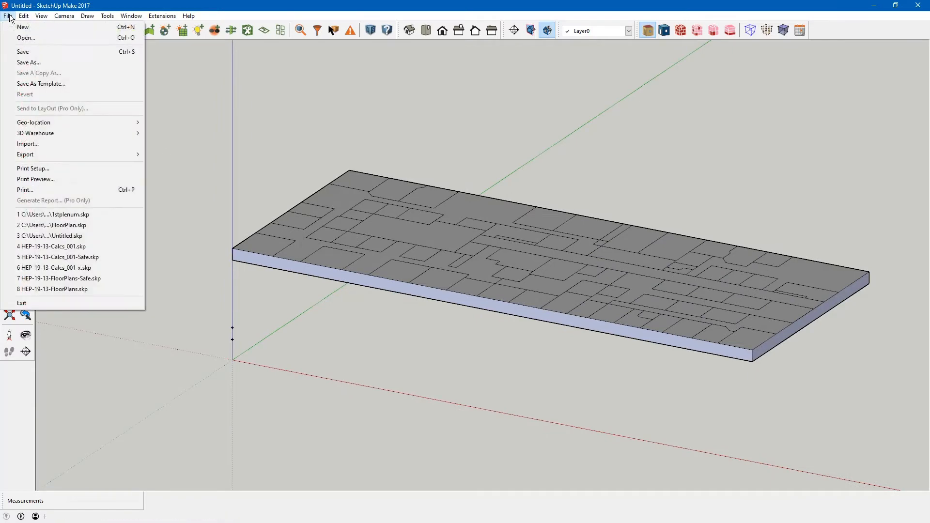
pyautogui.click(27, 54)
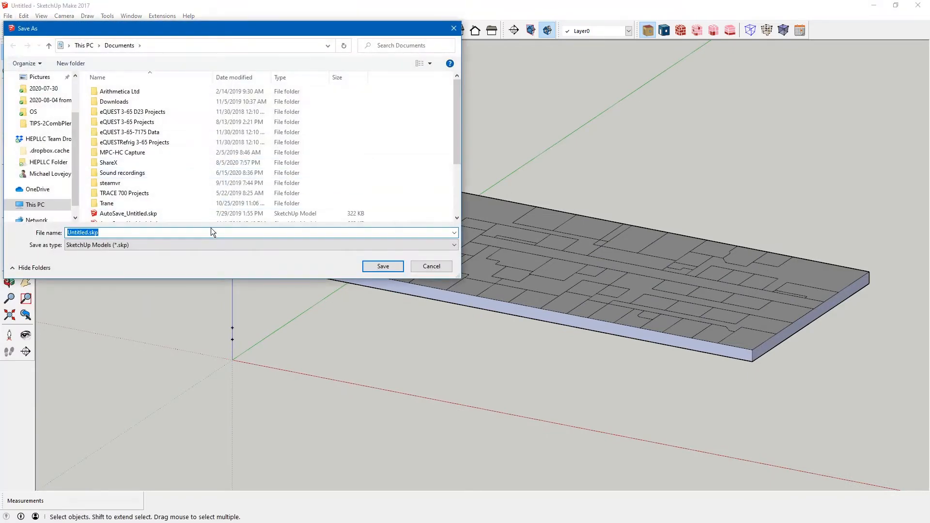
pyautogui.scroll(-1, 43, 192)
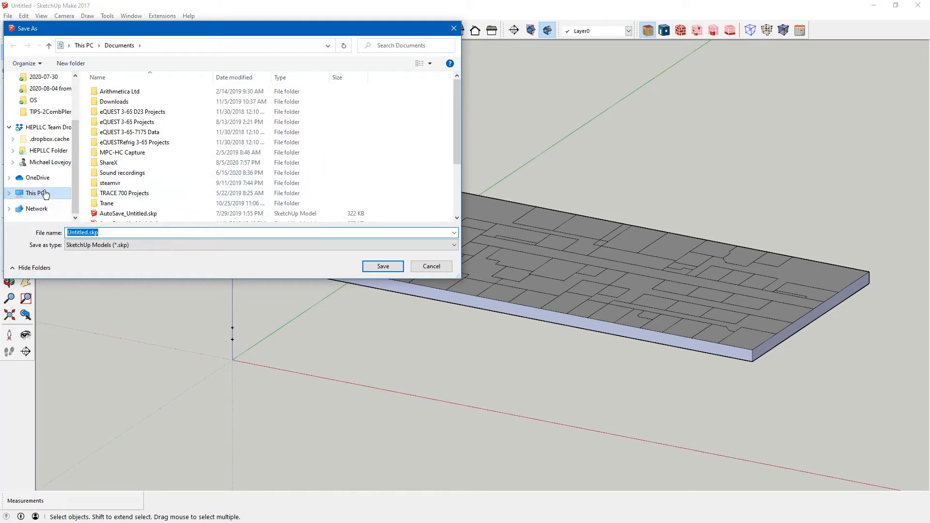
pyautogui.click(39, 177)
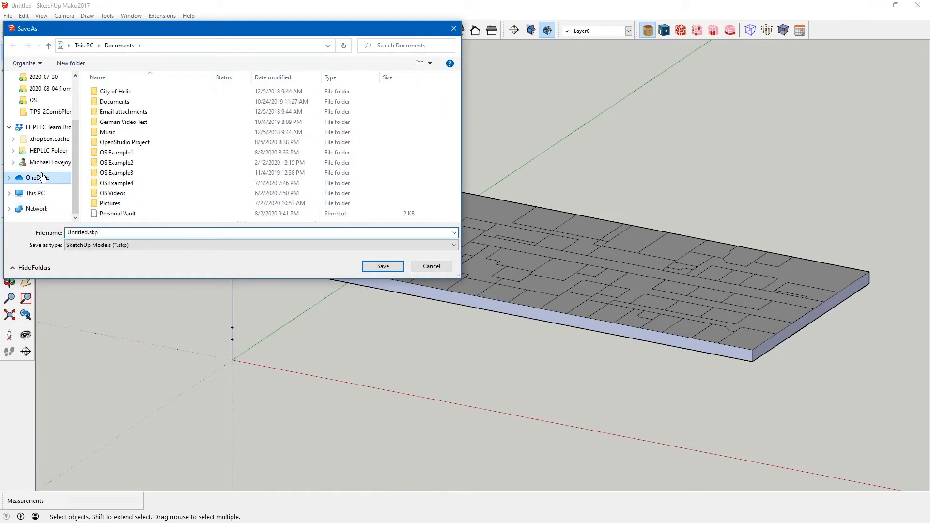
pyautogui.doubleClick(135, 142)
pyautogui.scroll(-8, 135, 142)
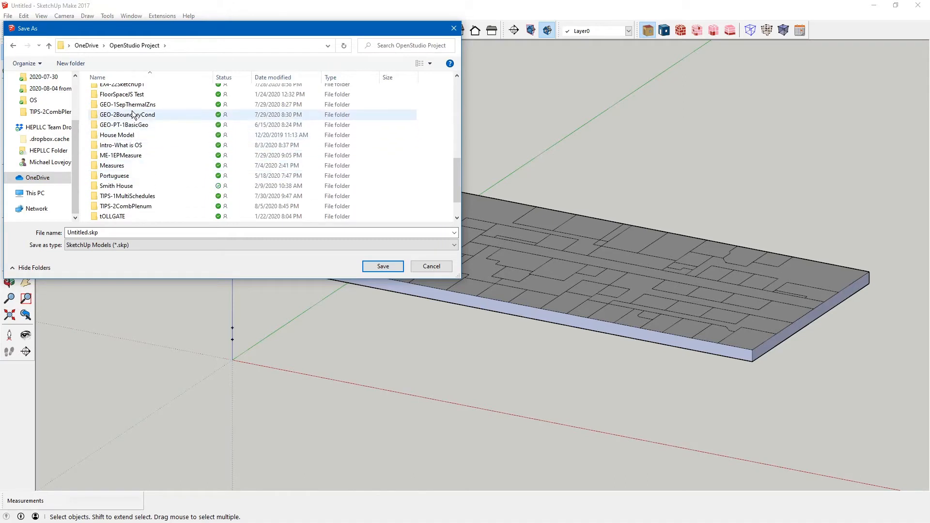
pyautogui.scroll(3, 141, 126)
pyautogui.scroll(-4, 145, 179)
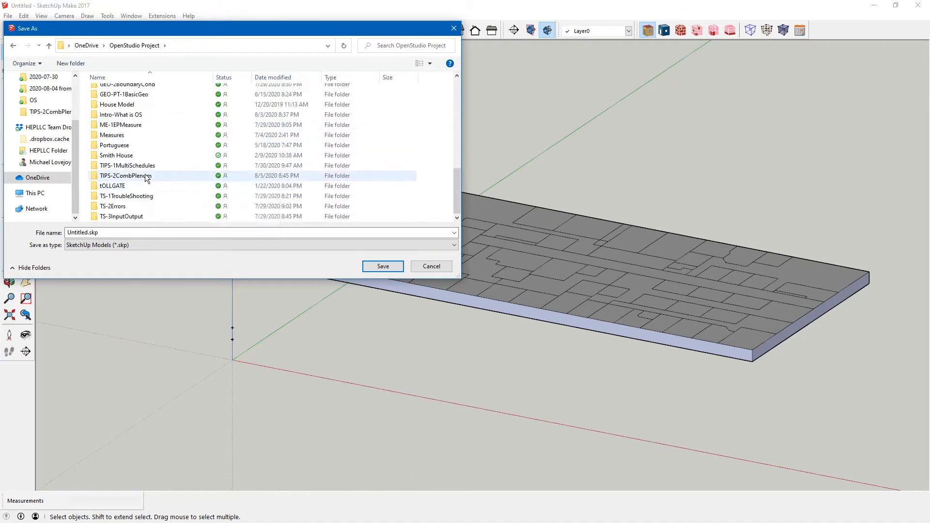
pyautogui.doubleClick(145, 175)
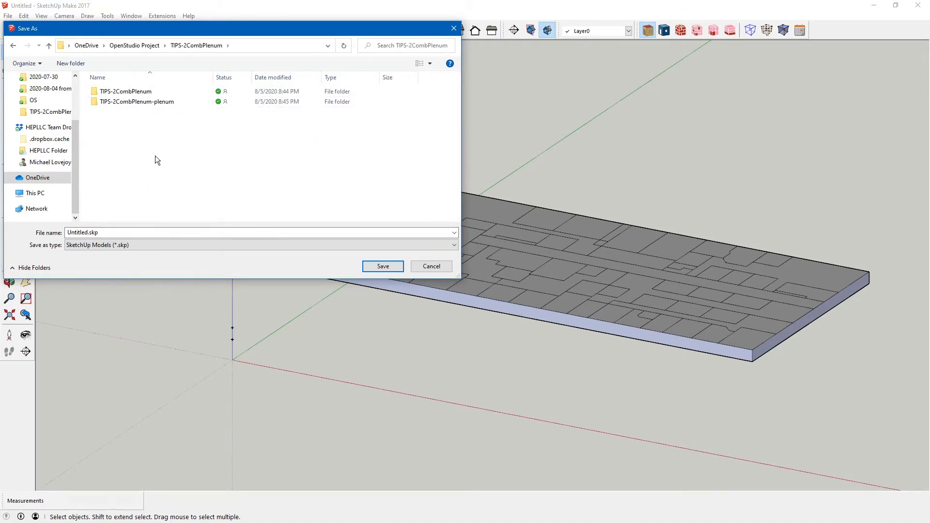
pyautogui.click(155, 233)
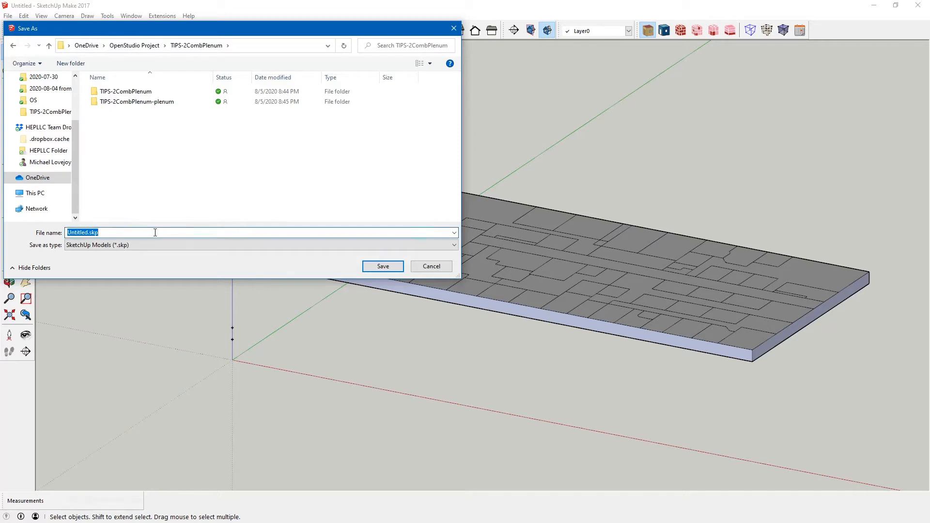
pyautogui.write('Plenum')
pyautogui.click(374, 267)
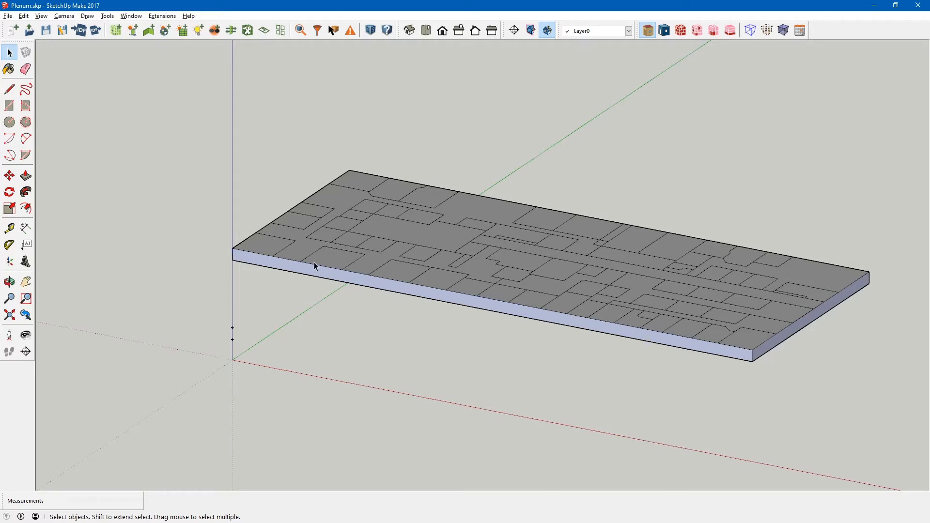
# - Create a new OpenStudio space at the model origin
pyautogui.press('alt')
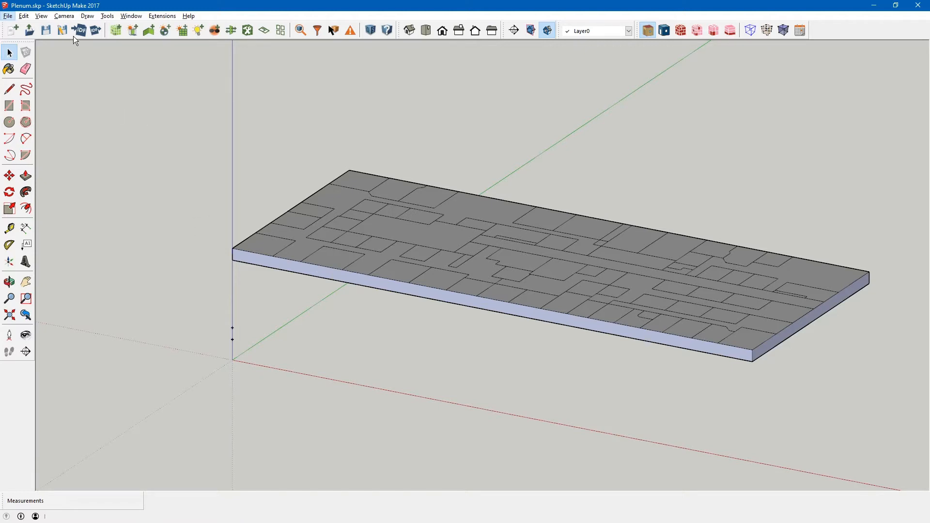
pyautogui.click(116, 31)
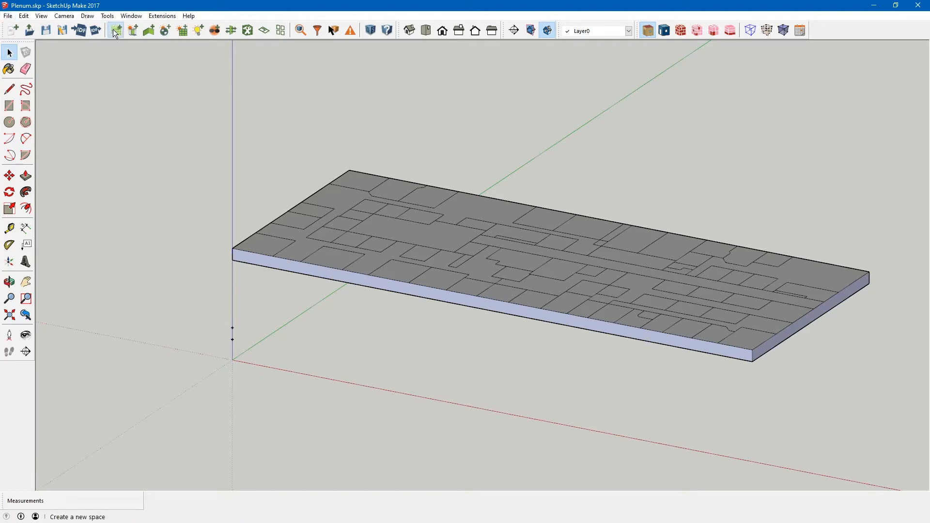
pyautogui.click(237, 361)
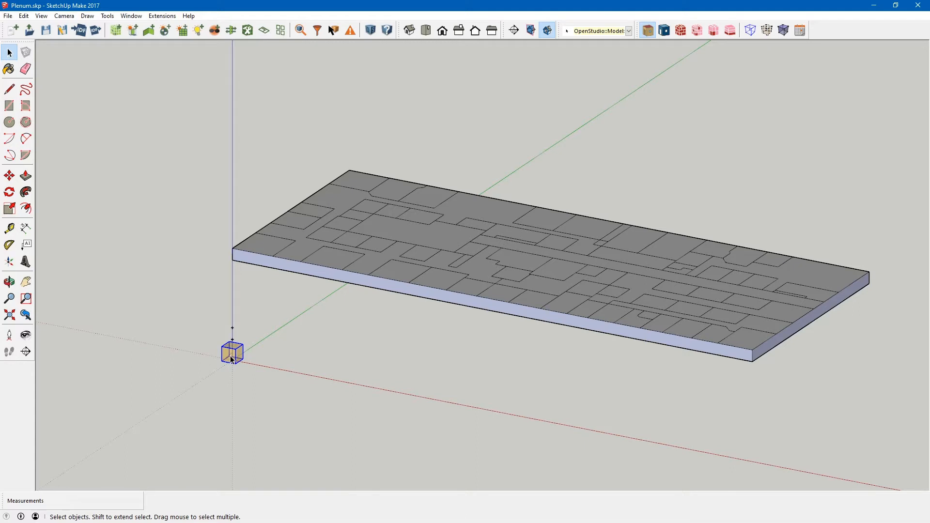
# - Open the new space for editing, draw a short line from the origin along the red axis, and exit the space
pyautogui.doubleClick(231, 359)
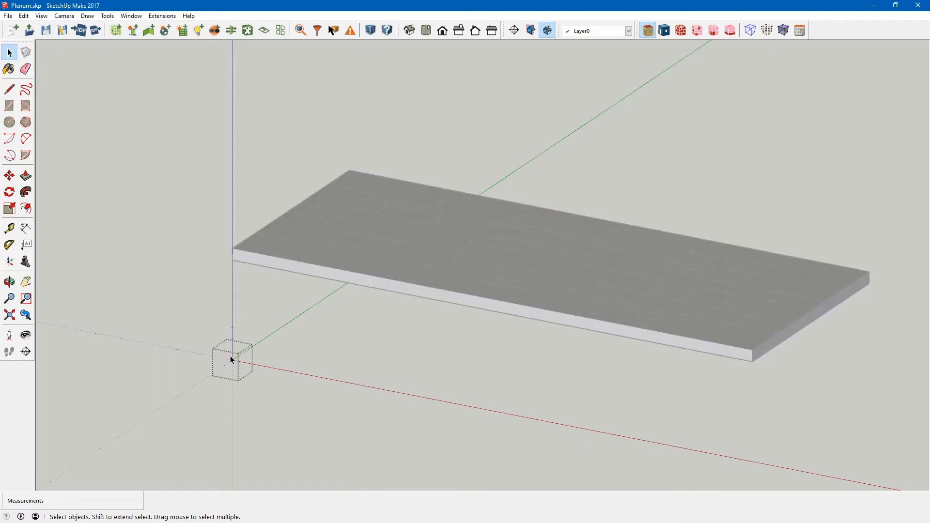
pyautogui.press('l')
pyautogui.click(232, 359)
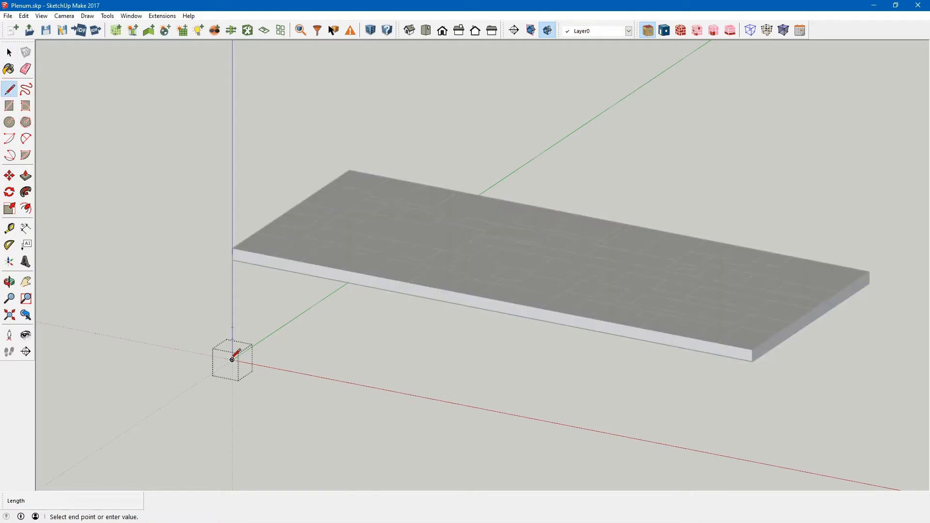
pyautogui.click(297, 371)
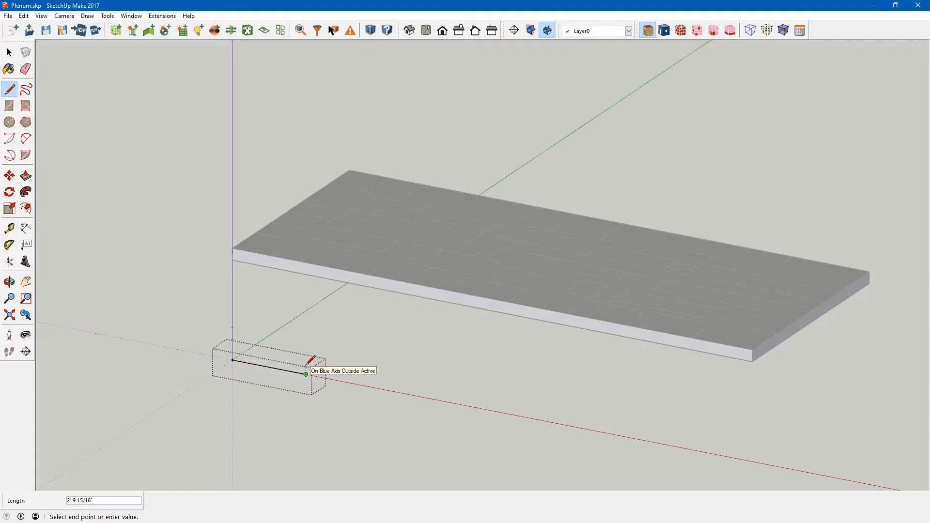
pyautogui.press('space')
pyautogui.click(197, 292)
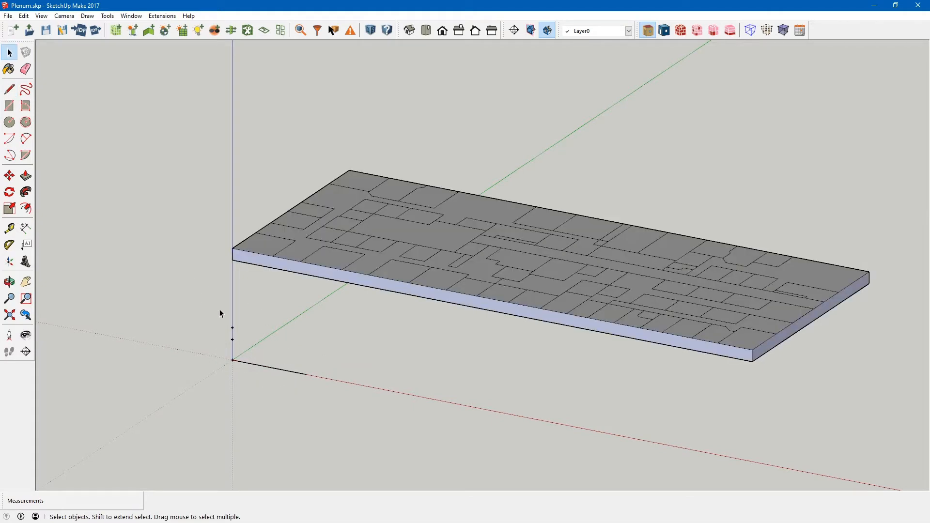
# - Select the whole plenum box in the front view and cut it from the model
pyautogui.scroll(4, 242, 274)
pyautogui.click(442, 30)
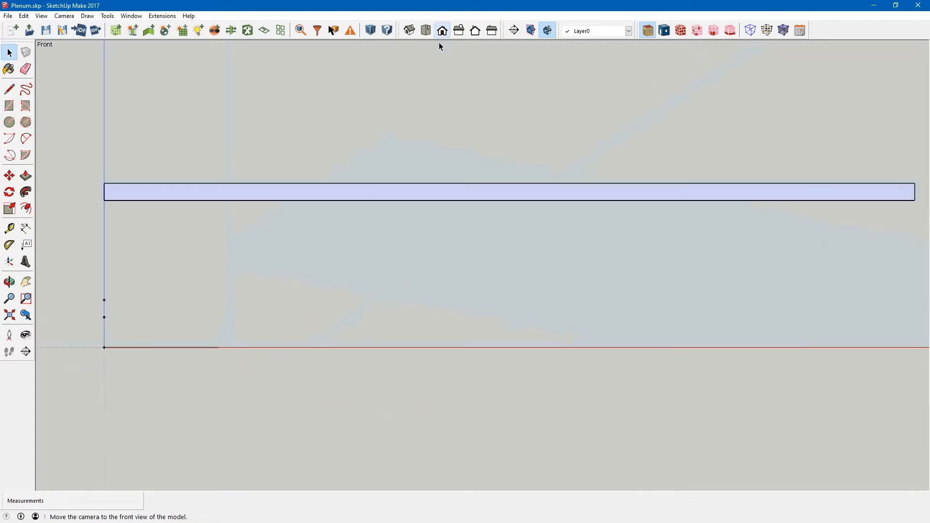
pyautogui.scroll(-4, 333, 217)
pyautogui.moveTo(187, 183); pyautogui.dragTo(647, 229)
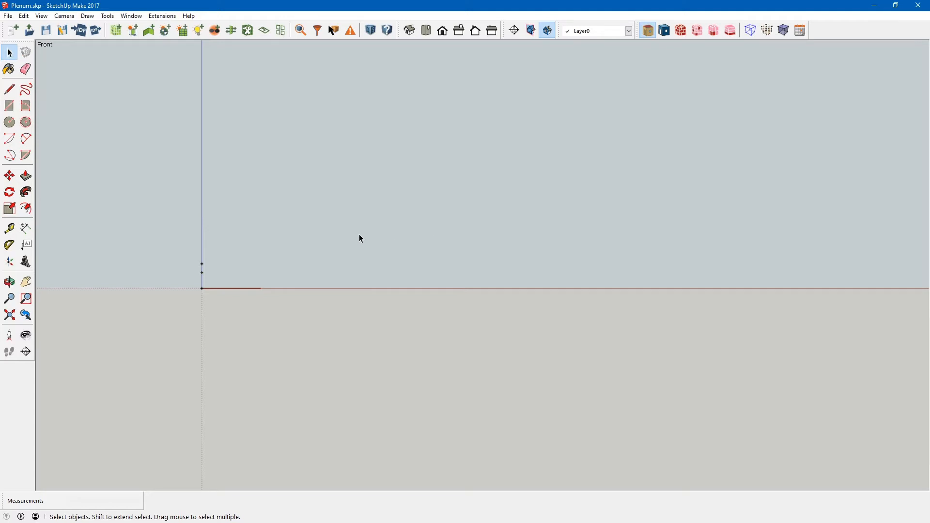
pyautogui.moveTo(359, 239); pyautogui.dragTo(280, 376, button='middle')
pyautogui.scroll(3, 198, 245)
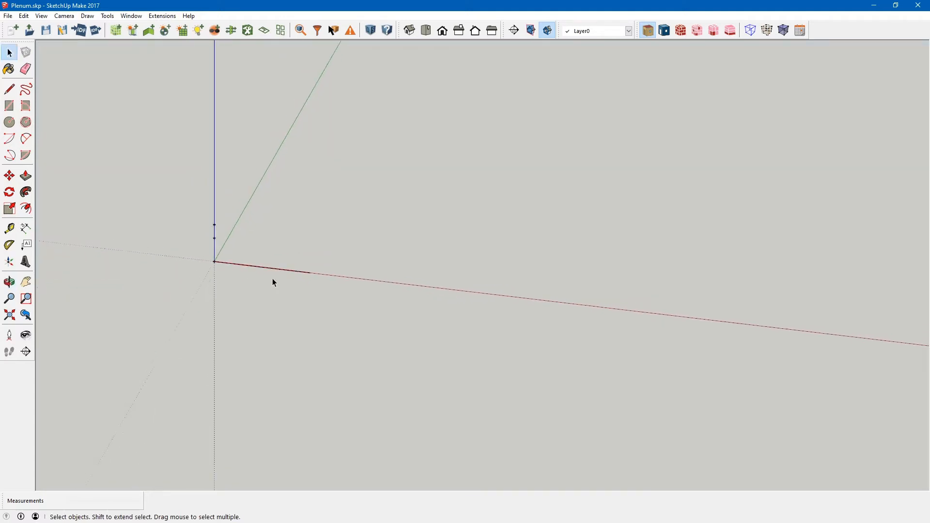
# - Reopen the space containing the short line and paste the plenum geometry into it with its lower corner at the origin
pyautogui.click(262, 266)
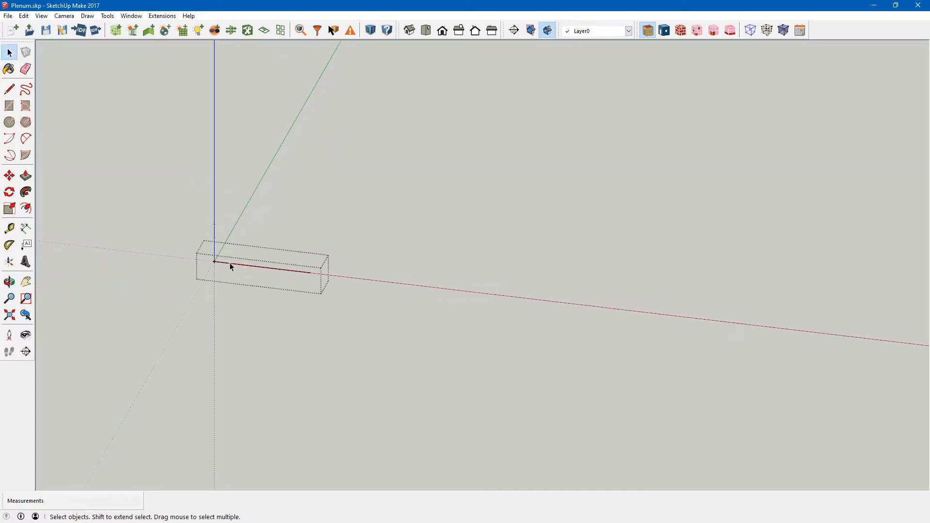
pyautogui.scroll(2, 208, 262)
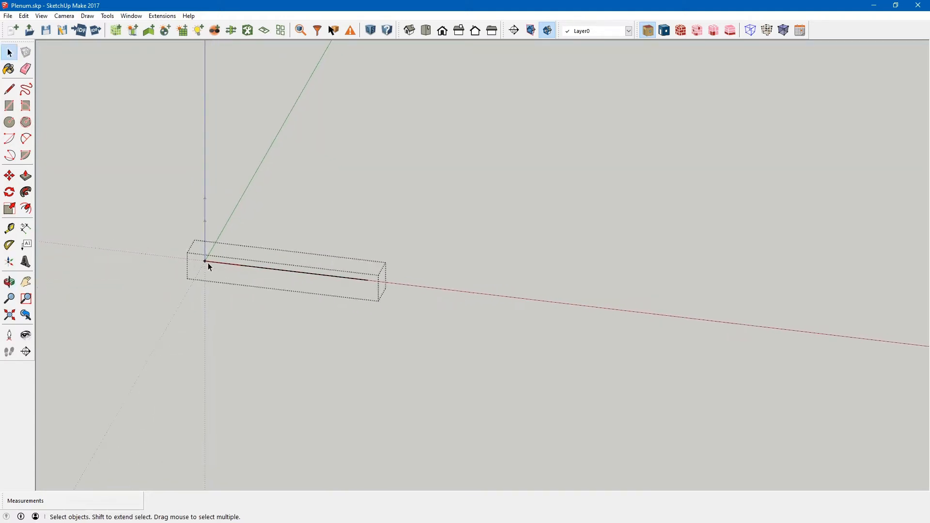
pyautogui.click(268, 269)
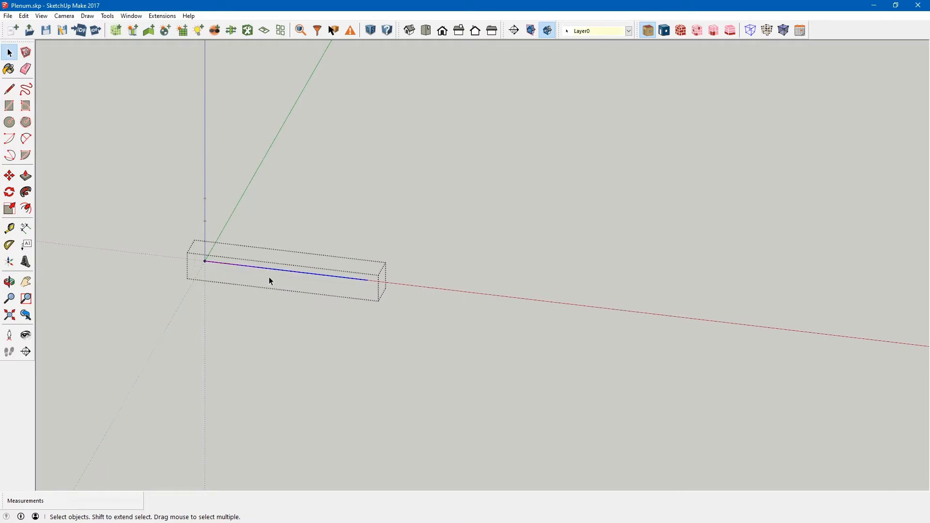
pyautogui.hotkey('ctrl', 'v')
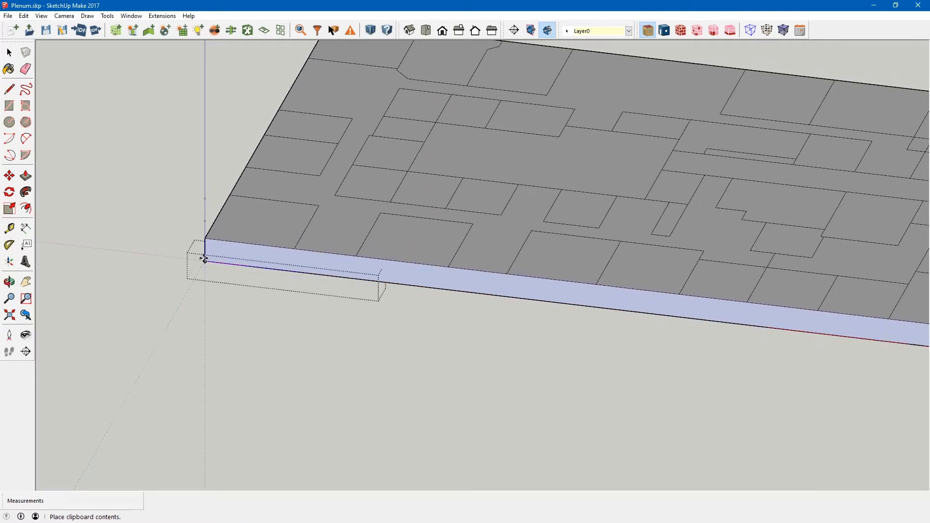
pyautogui.click(205, 261)
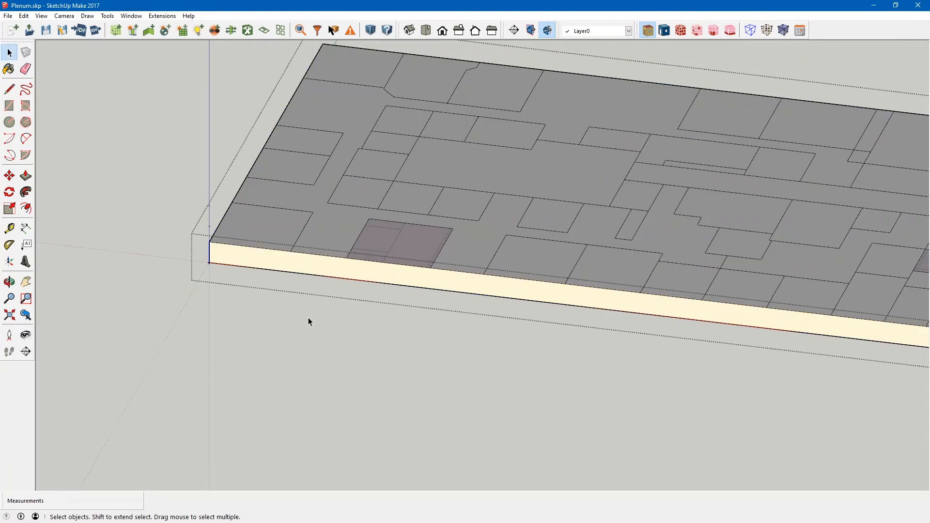
# - Examine the upper and lower surfaces of the pasted plenum inside the space from above and below
pyautogui.moveTo(400, 222); pyautogui.dragTo(405, 201, button='middle')
pyautogui.moveTo(351, 297); pyautogui.dragTo(330, 242, button='middle')
pyautogui.scroll(-1, 330, 243)
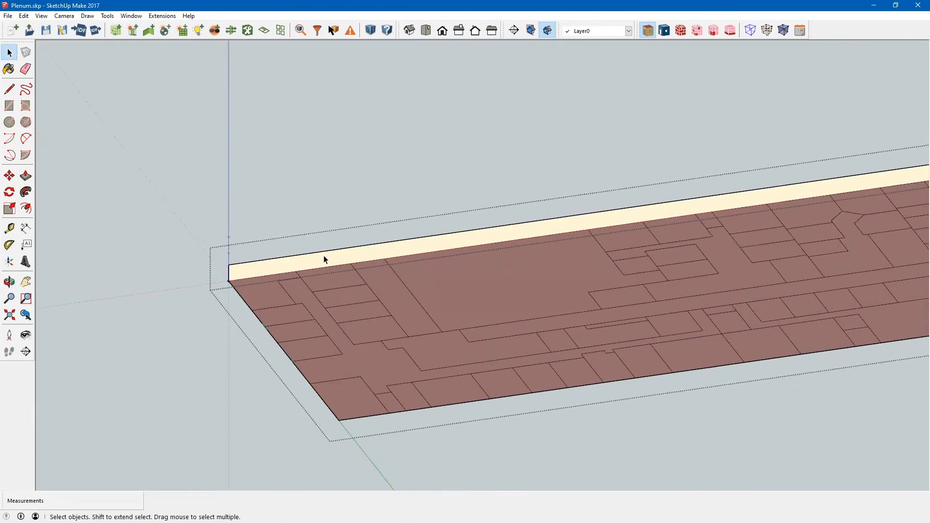
pyautogui.scroll(1, 327, 272)
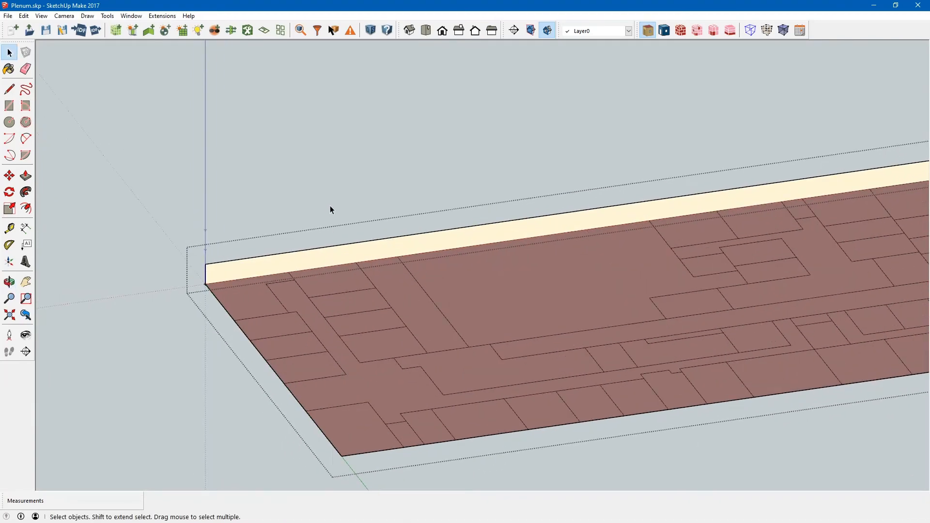
pyautogui.moveTo(322, 205); pyautogui.dragTo(260, 266, button='middle')
pyautogui.scroll(1, 260, 266)
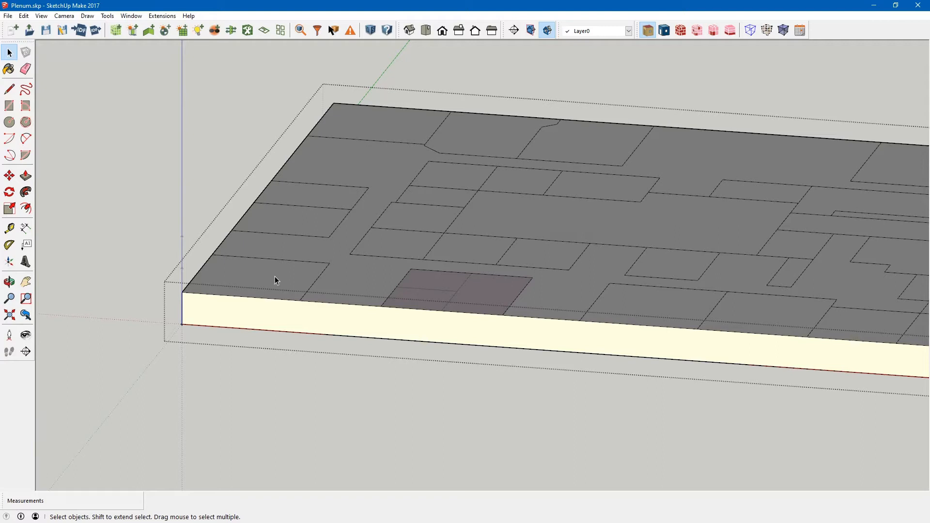
# - Examine the surface type and outside boundary condition of the plenum's upper surfaces in the OpenStudio Inspector
pyautogui.click(275, 281)
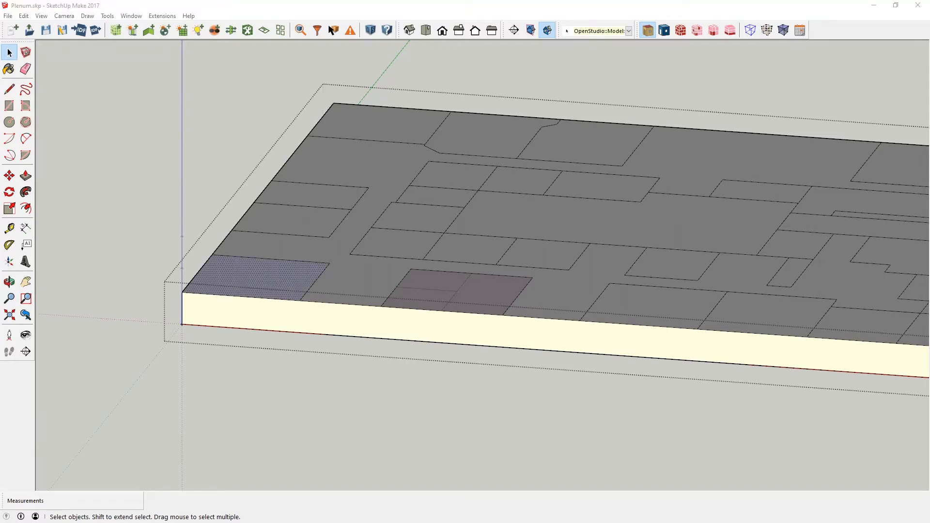
pyautogui.moveTo(9, 92); pyautogui.dragTo(164, 69)
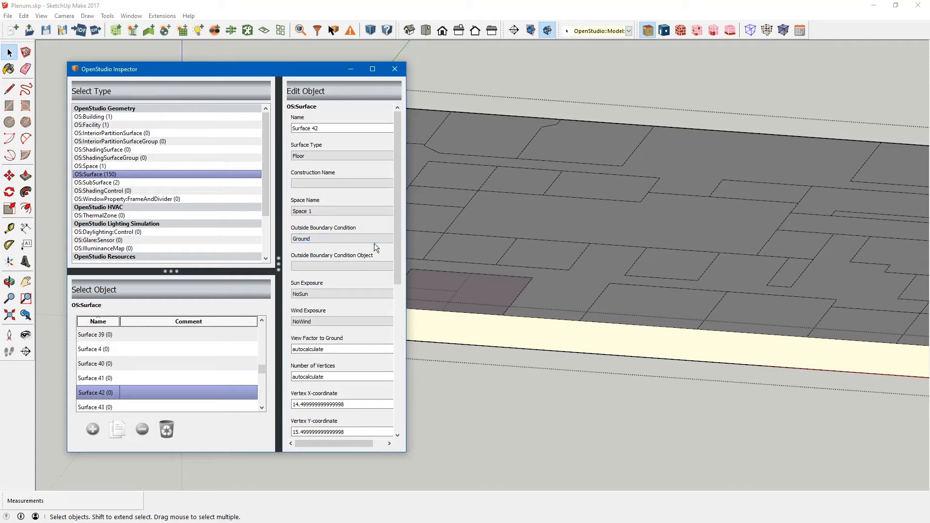
pyautogui.scroll(-3, 588, 268)
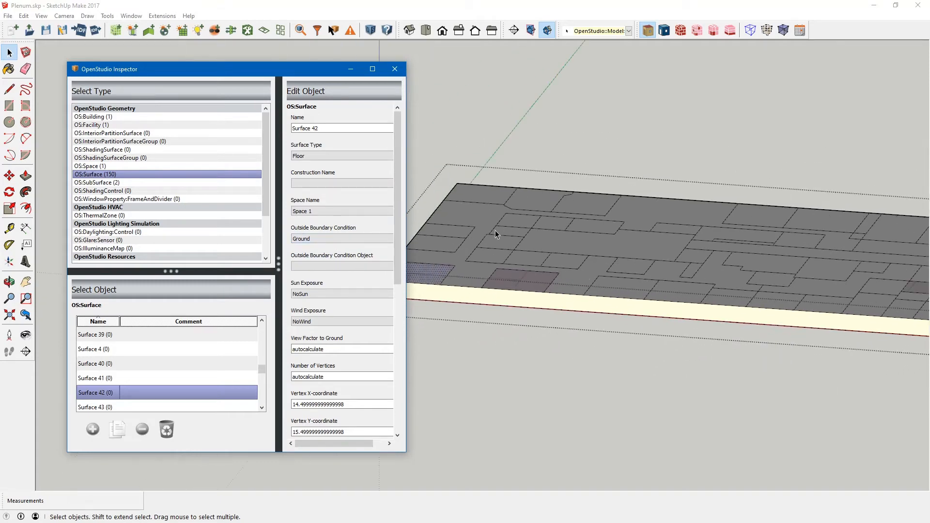
pyautogui.scroll(2, 457, 229)
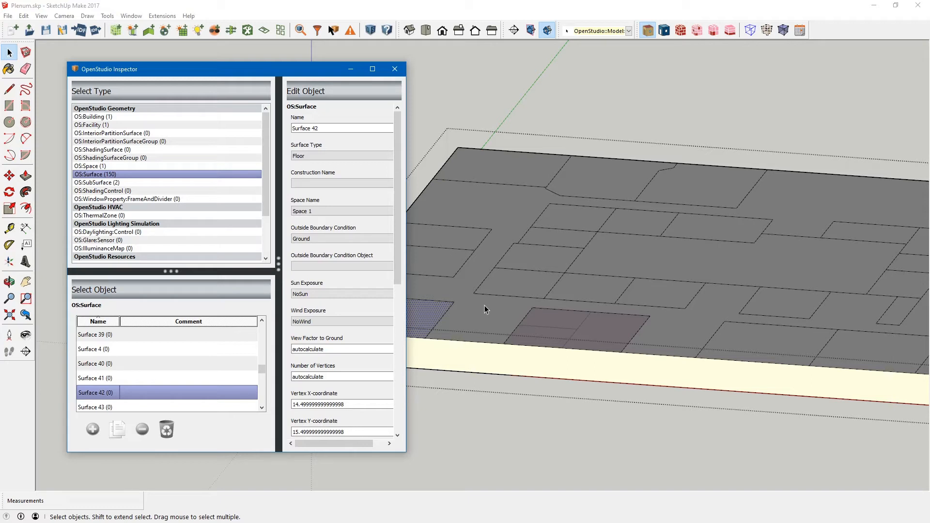
pyautogui.click(470, 268)
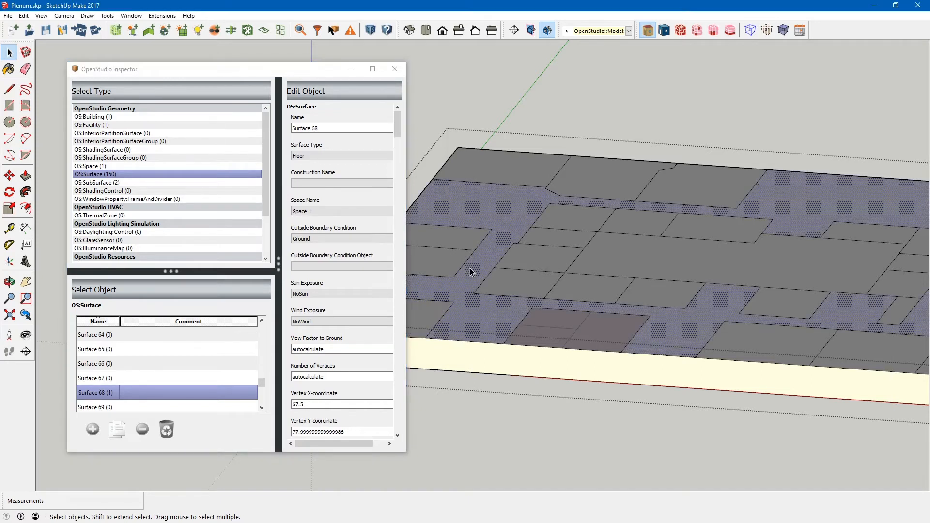
pyautogui.click(487, 173)
pyautogui.click(493, 214)
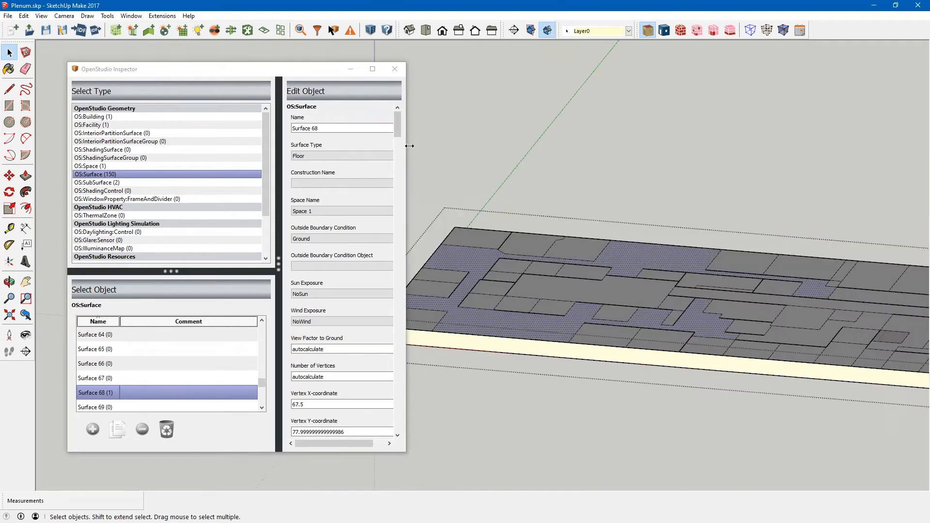
# - Switch to the TIPS-2CombPlenum folder in File Explorer and select TIPS-2CombPlenum-plenum.osm
pyautogui.hotkey('alt', 'Tab')
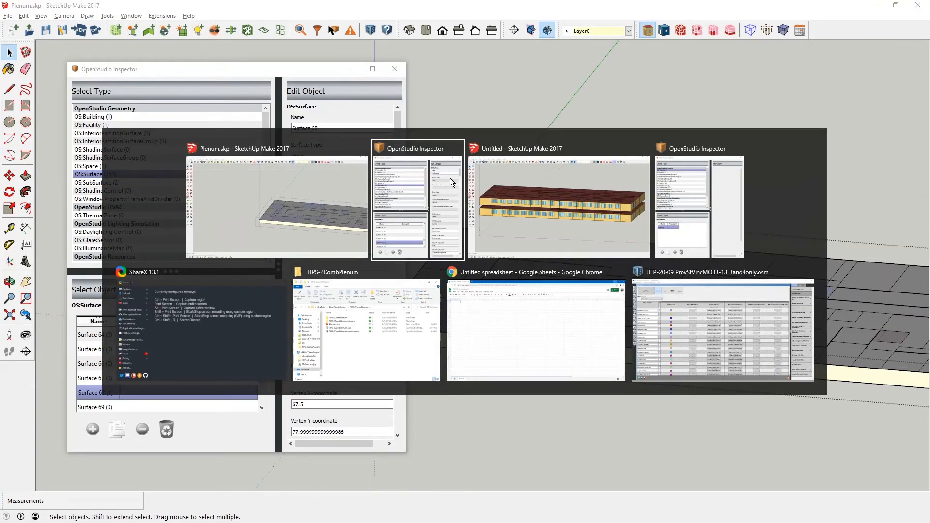
pyautogui.press('Tab')
pyautogui.press('Tab')
pyautogui.press('Tab')
pyautogui.press('Tab')
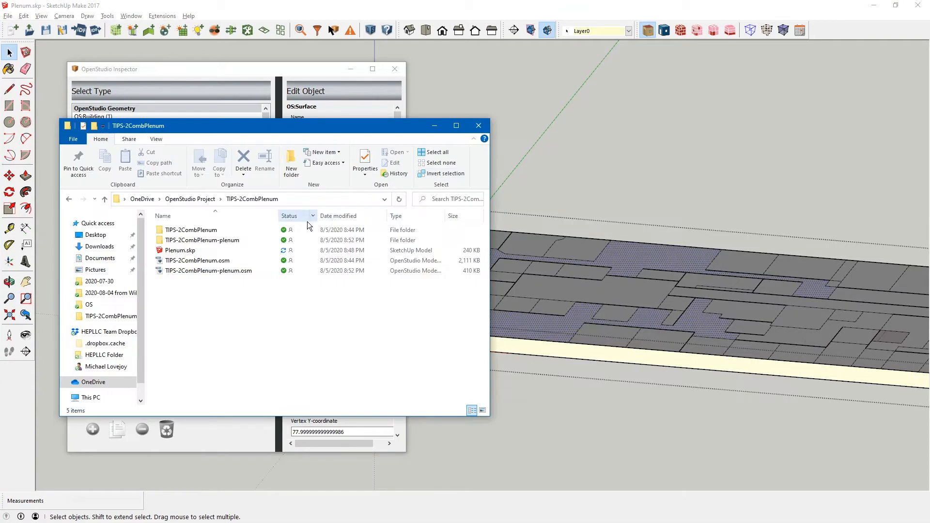
pyautogui.click(220, 274)
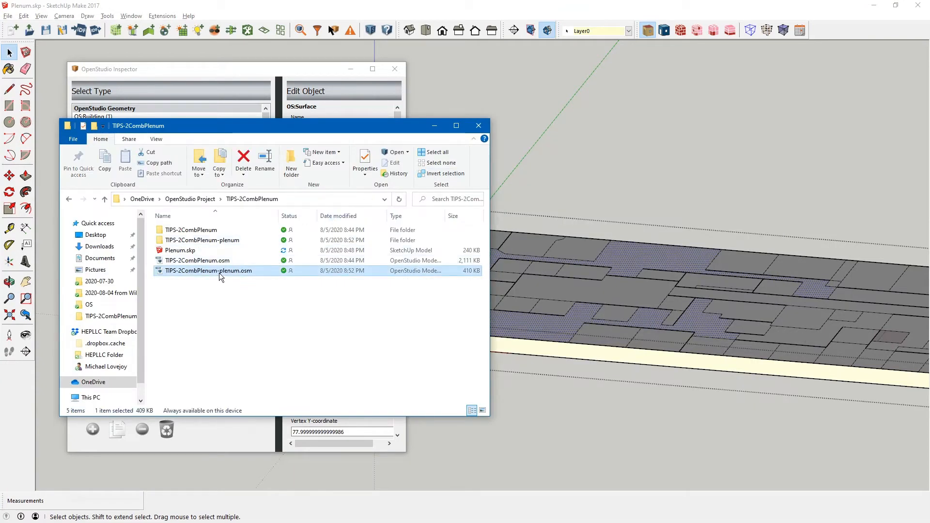
pyautogui.rightClick(219, 272)
pyautogui.moveTo(208, 191)
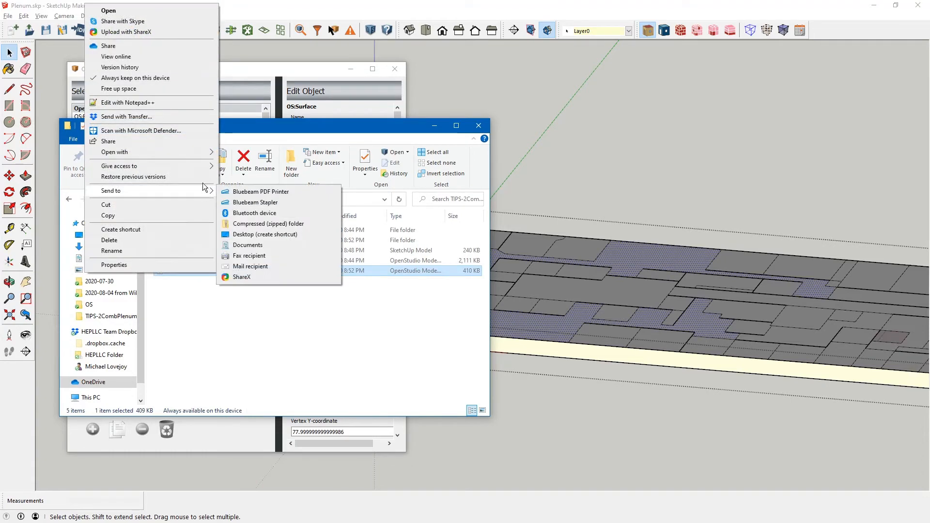
pyautogui.hotkey('alt', 'Tab')
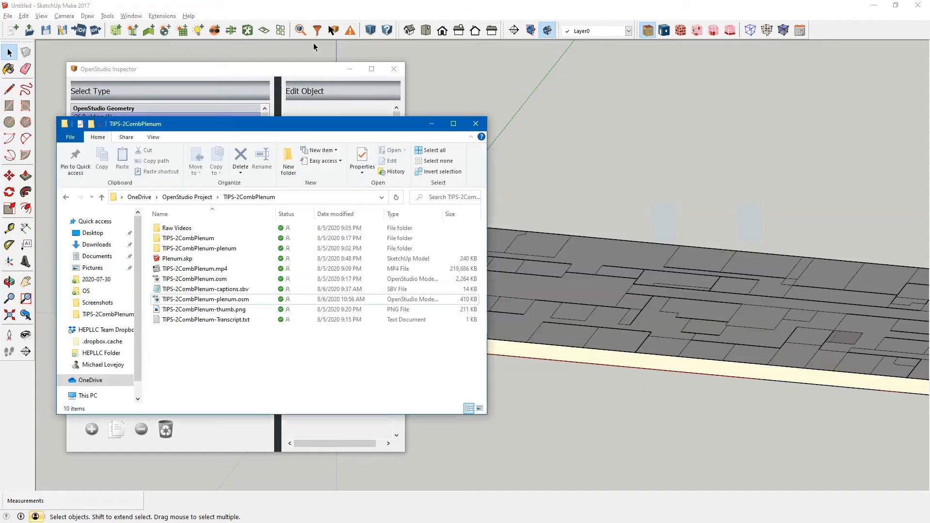
pyautogui.hotkey('alt', 'Tab')
pyautogui.press('Tab')
pyautogui.hotkey('alt', 'Tab')
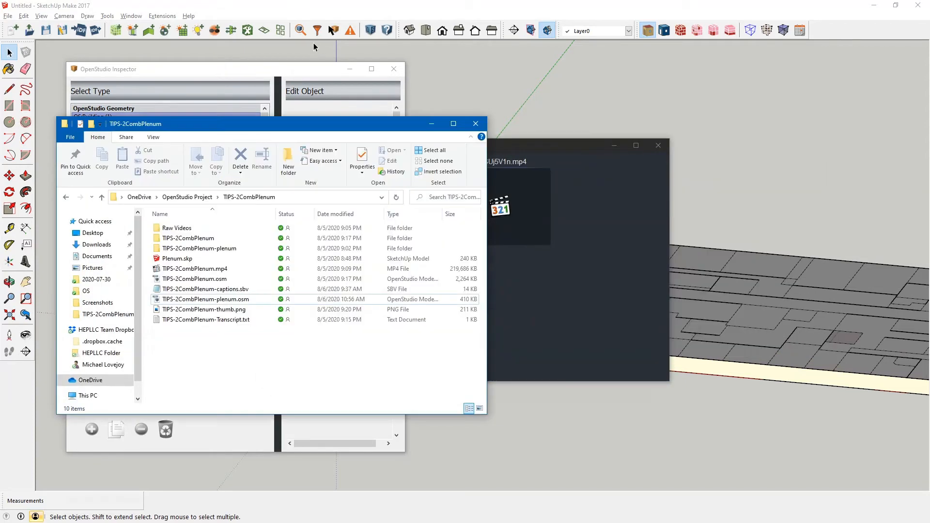
pyautogui.hotkey('alt', 'Tab')
pyautogui.press('Tab')
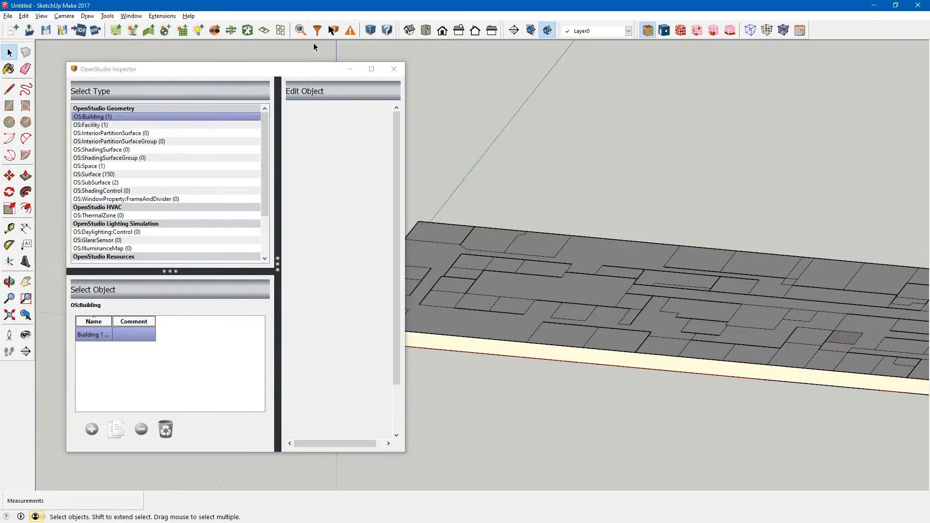
pyautogui.hotkey('alt', 'Tab')
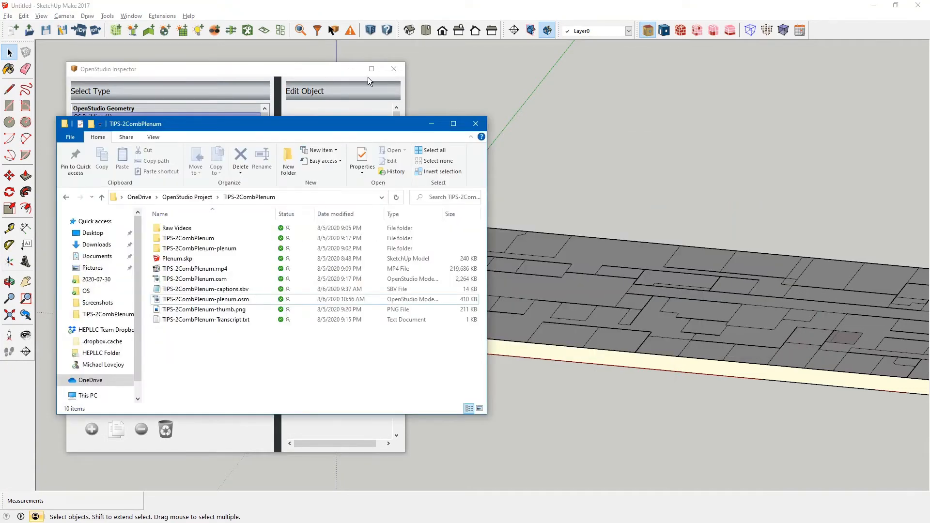
# - Open TIPS-2CombPlenum-plenum.osm in Notepad++ and search it for "surface type"
pyautogui.rightClick(218, 304)
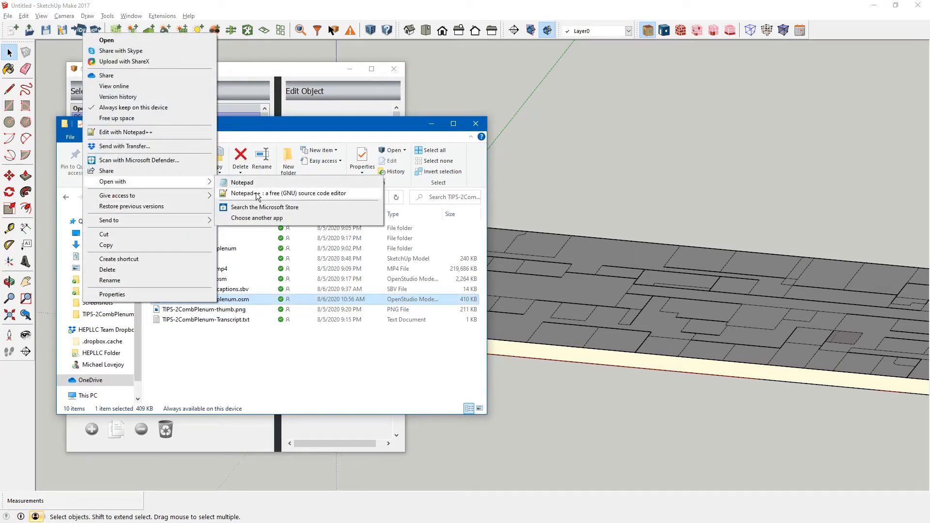
pyautogui.click(258, 194)
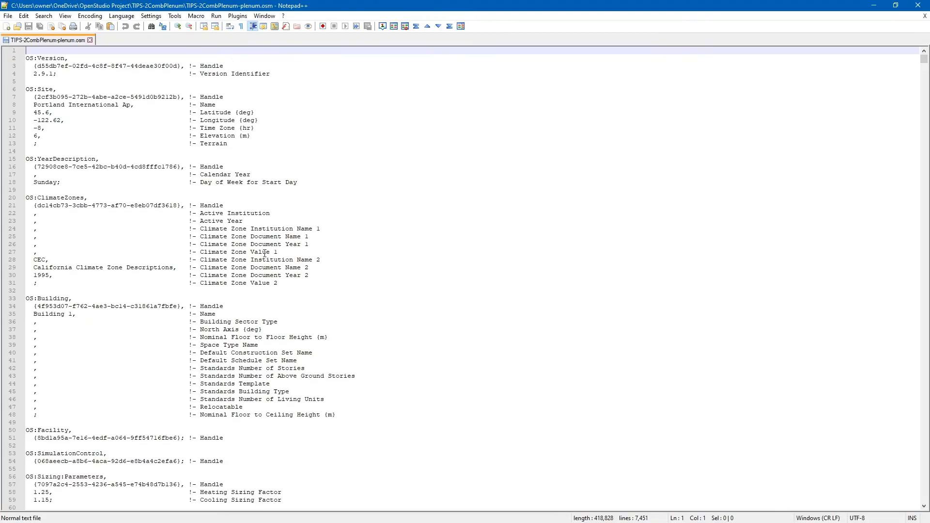
pyautogui.click(358, 282)
pyautogui.hotkey('ctrl', 'f')
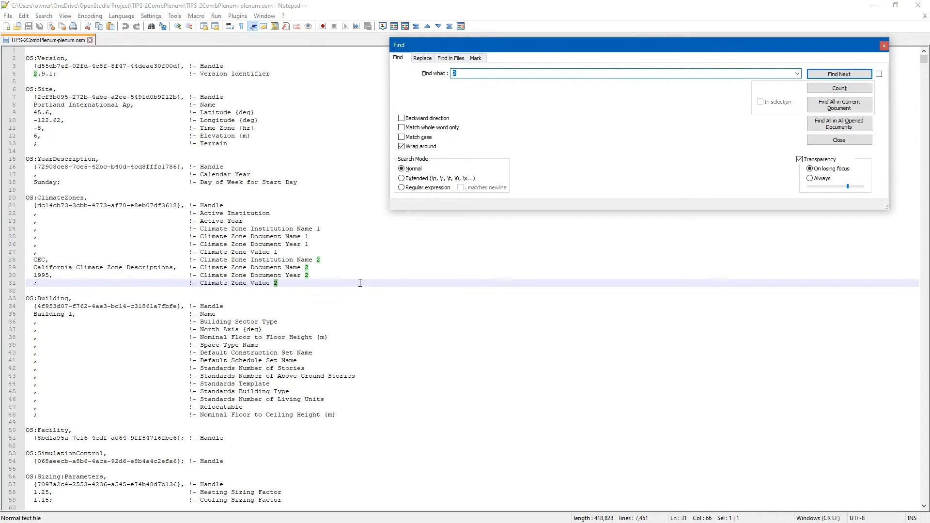
pyautogui.write('surface type')
pyautogui.press('Return')
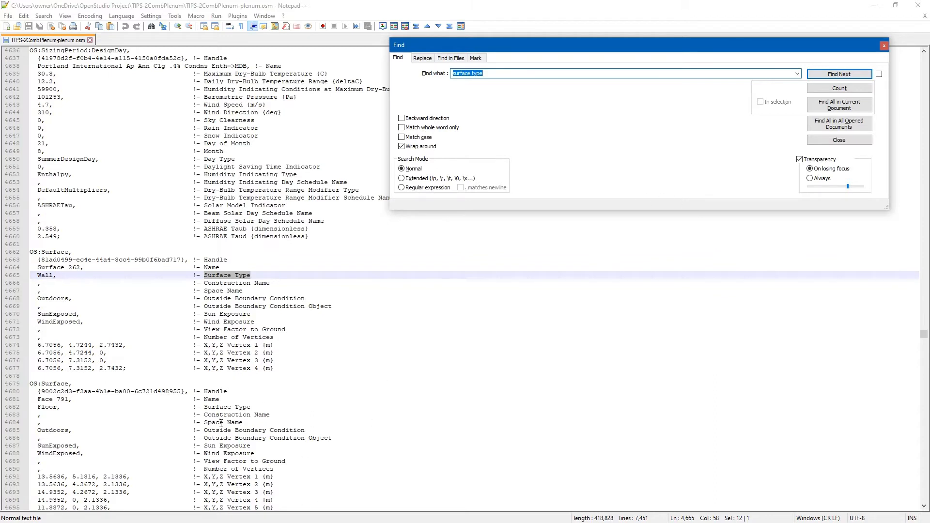
# - Copy the "Floor, !- Surface Type" line of Face 791 and enter it as the text to find for a replacement
pyautogui.click(256, 407)
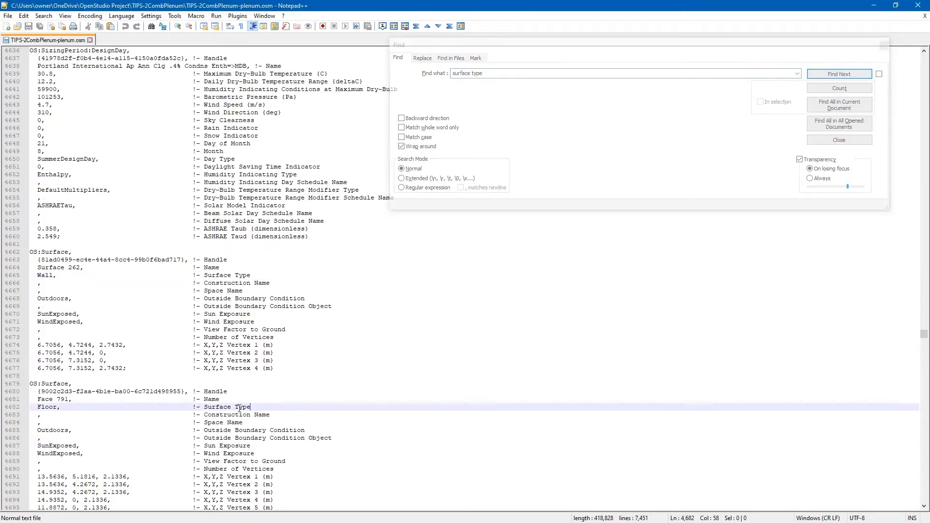
pyautogui.moveTo(252, 407); pyautogui.dragTo(32, 408)
pyautogui.hotkey('ctrl', 'c')
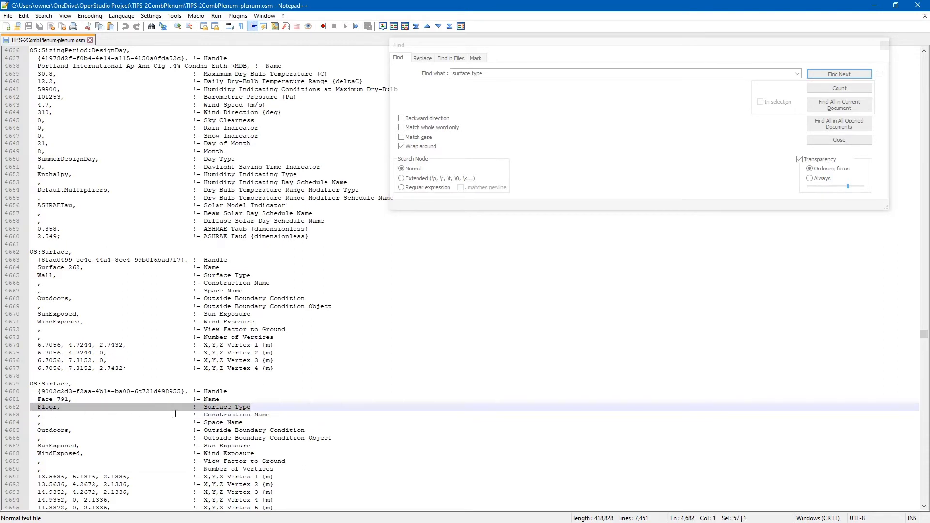
pyautogui.click(421, 59)
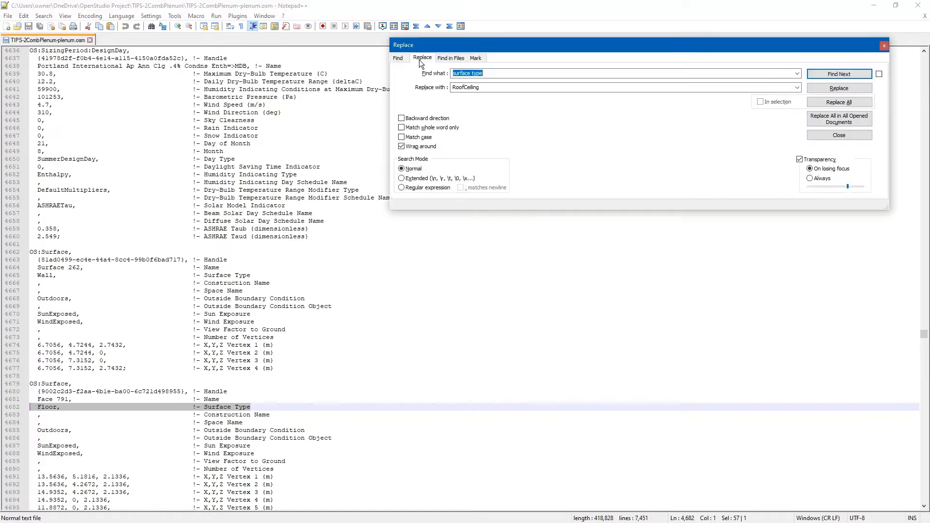
pyautogui.hotkey('ctrl', 'v')
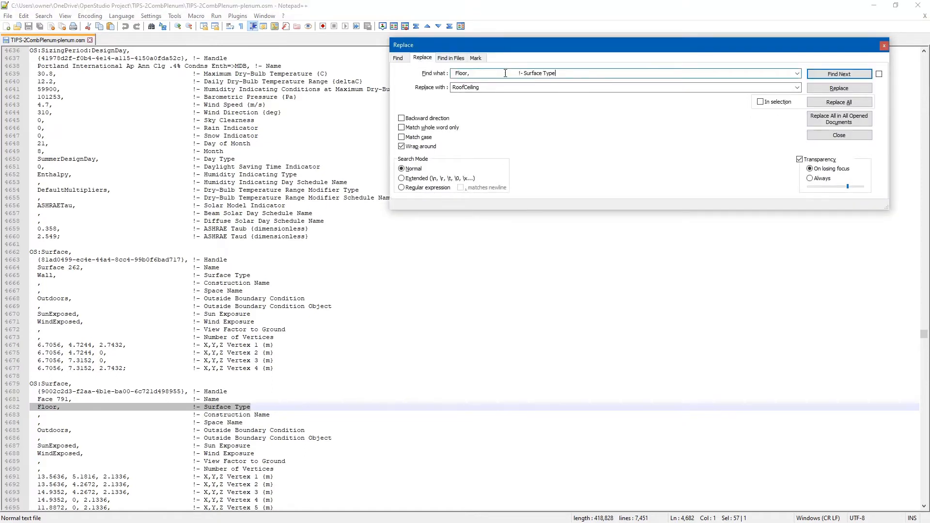
# - Replace all "Floor, !- Surface Type" lines in the file with the same line reading "RoofCeiling1,"
pyautogui.doubleClick(526, 83)
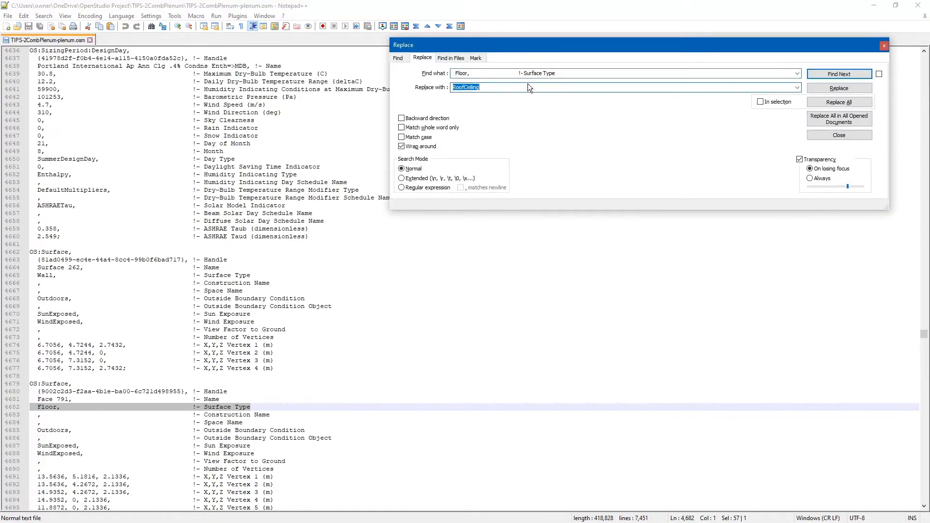
pyautogui.hotkey('ctrl', 'v')
pyautogui.click(469, 87)
pyautogui.press('BackSpace')
pyautogui.press('BackSpace')
pyautogui.press('BackSpace')
pyautogui.press('BackSpace')
pyautogui.press('BackSpace')
pyautogui.press('BackSpace')
pyautogui.write('RoofCeiling1')
pyautogui.write(',')
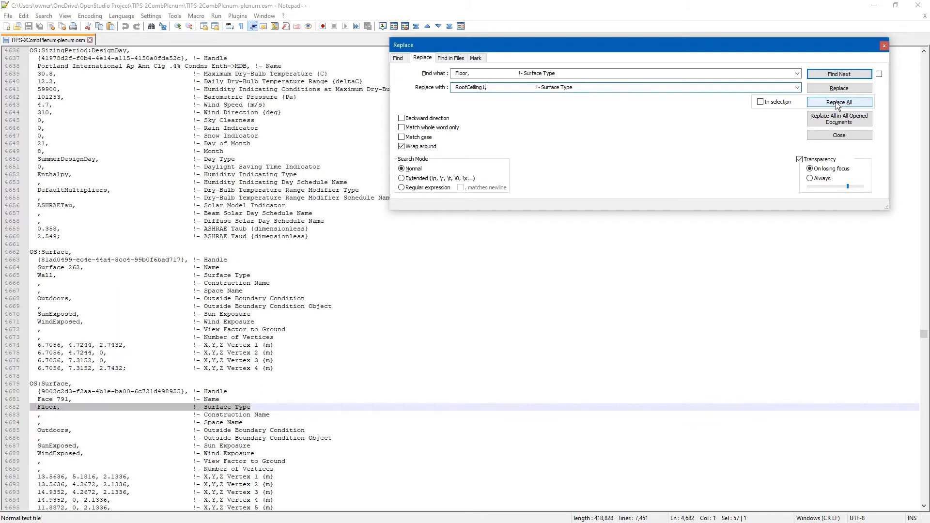
pyautogui.click(835, 102)
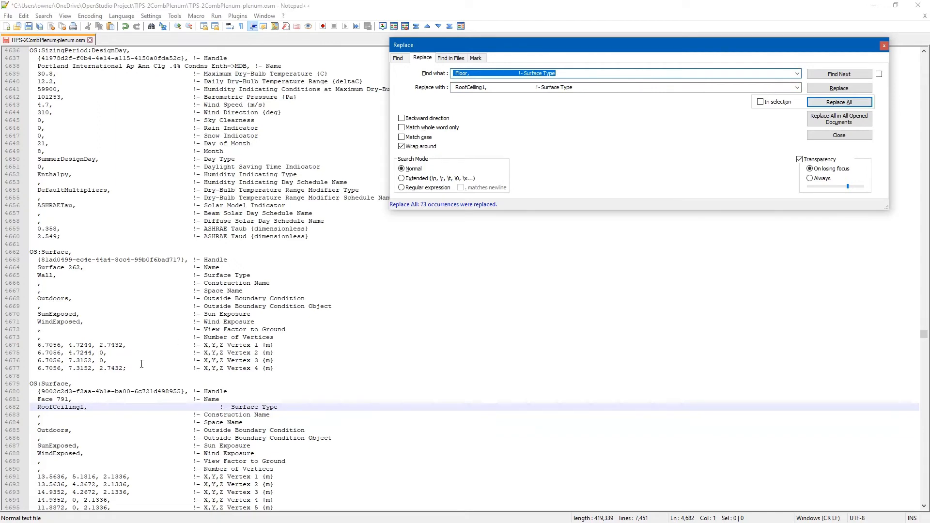
# - Copy the "RoofCeiling, !- Surface Type" line of Surface 3688 and enter it as the new text to find
pyautogui.scroll(-5, 141, 363)
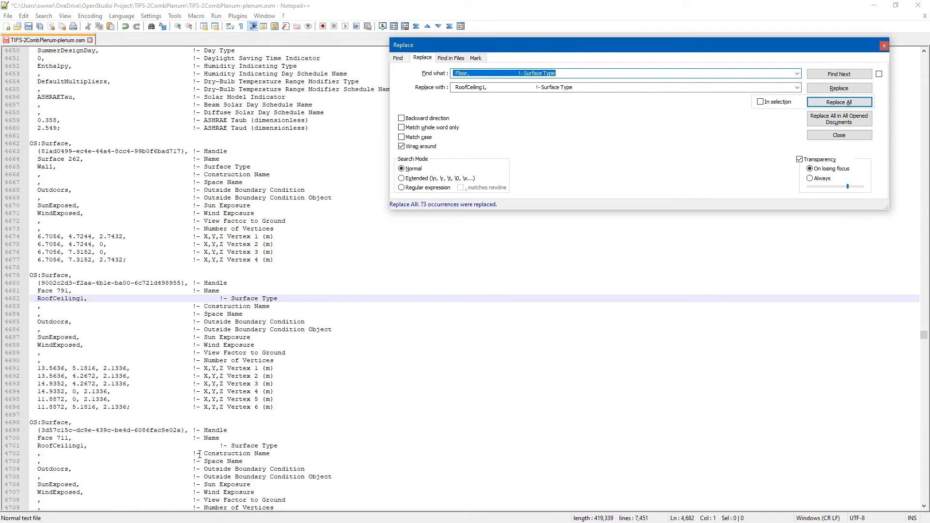
pyautogui.scroll(-5, 189, 431)
pyautogui.scroll(-5, 186, 420)
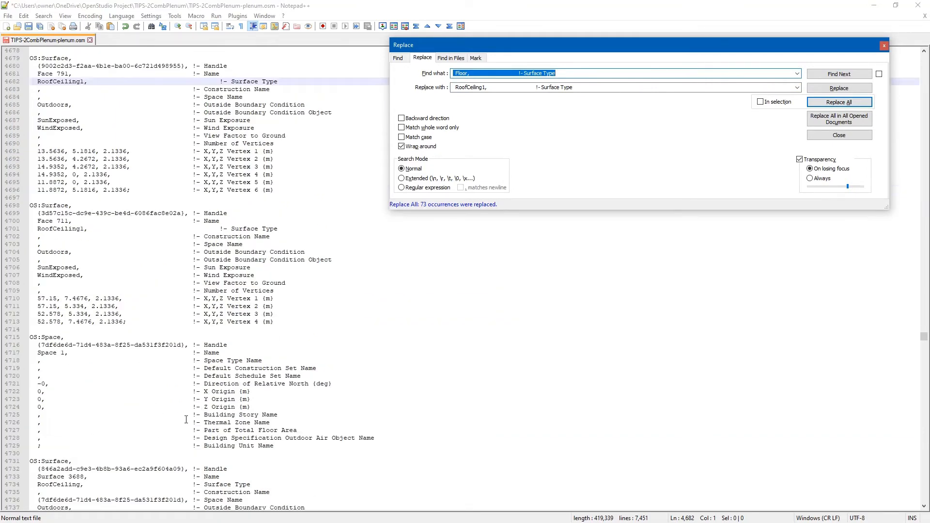
pyautogui.scroll(-5, 189, 416)
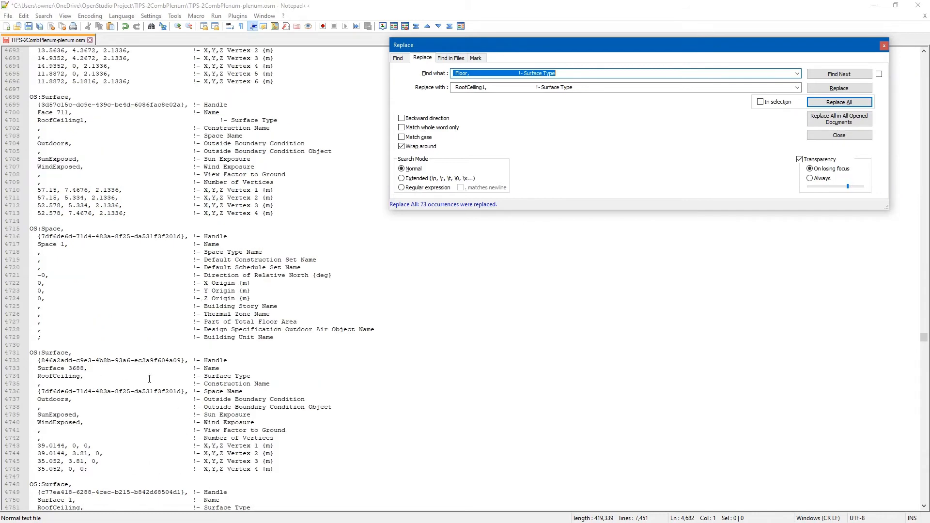
pyautogui.moveTo(261, 376); pyautogui.dragTo(32, 379)
pyautogui.hotkey('ctrl', 'c')
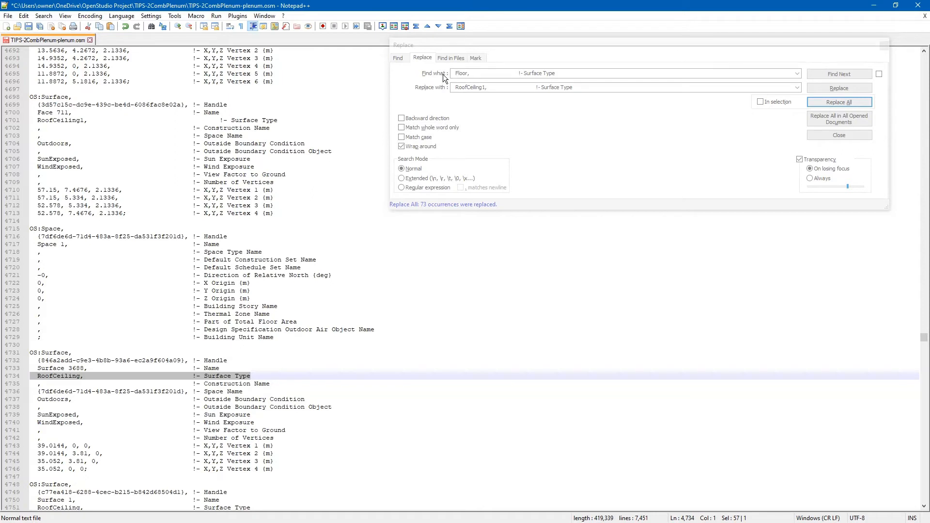
pyautogui.click(516, 74)
pyautogui.hotkey('ctrl', 'a')
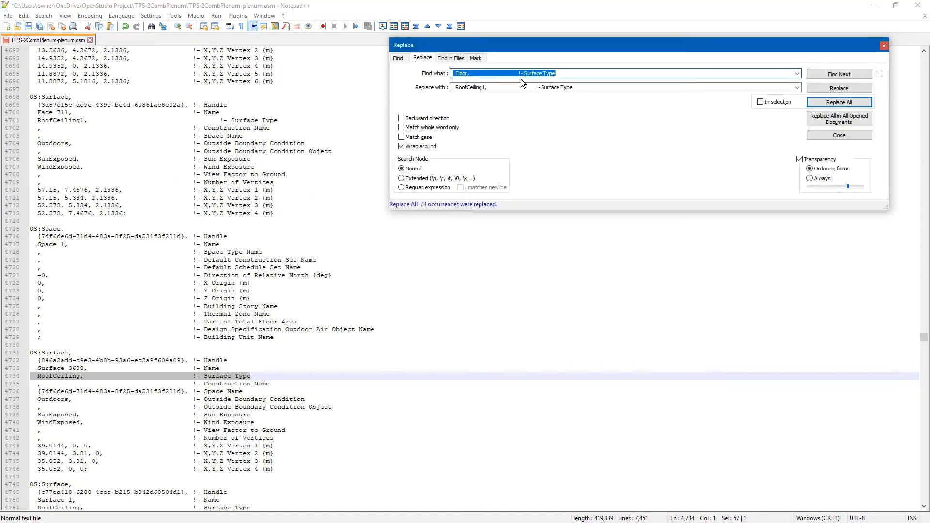
pyautogui.hotkey('ctrl', 'v')
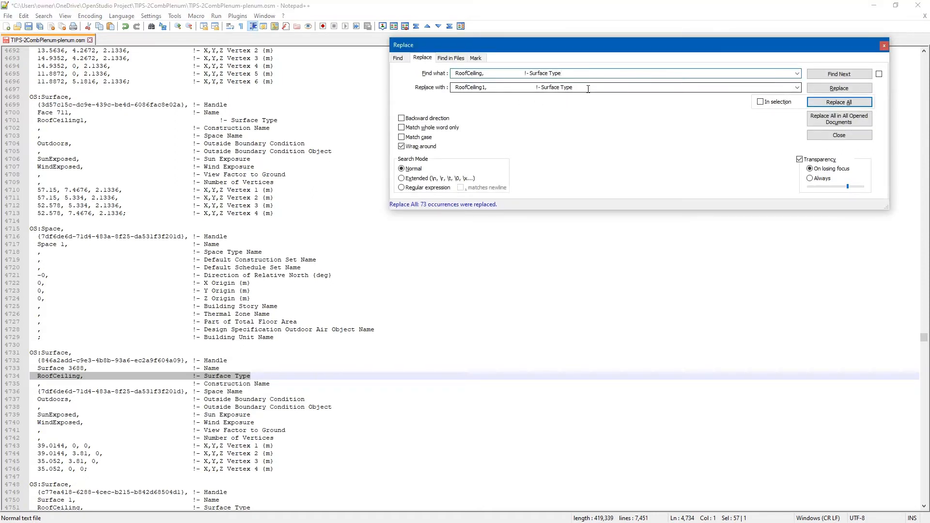
# - Replace all "RoofCeiling, !- Surface Type" lines in the file with the same line reading "Floor,"
pyautogui.moveTo(587, 88); pyautogui.dragTo(432, 94)
pyautogui.hotkey('ctrl', 'v')
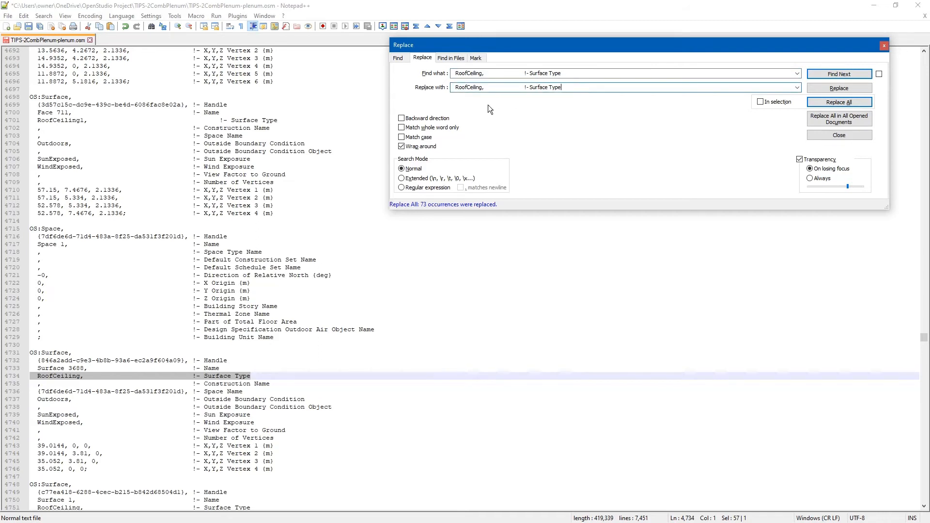
pyautogui.click(482, 87)
pyautogui.press('BackSpace')
pyautogui.press('BackSpace')
pyautogui.press('BackSpace')
pyautogui.press('BackSpace')
pyautogui.press('BackSpace')
pyautogui.press('BackSpace')
pyautogui.press('BackSpace')
pyautogui.press('BackSpace')
pyautogui.press('BackSpace')
pyautogui.press('BackSpace')
pyautogui.press('BackSpace')
pyautogui.write('Floor')
pyautogui.click(833, 103)
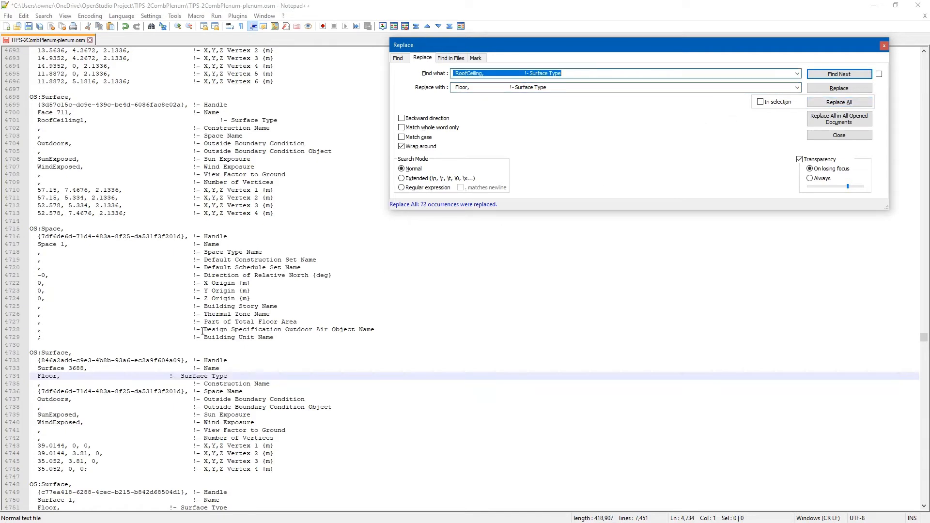
# - Replace every "RoofCeiling1" in the file with "RoofCeiling" and close the replace dialog
pyautogui.scroll(5, 153, 260)
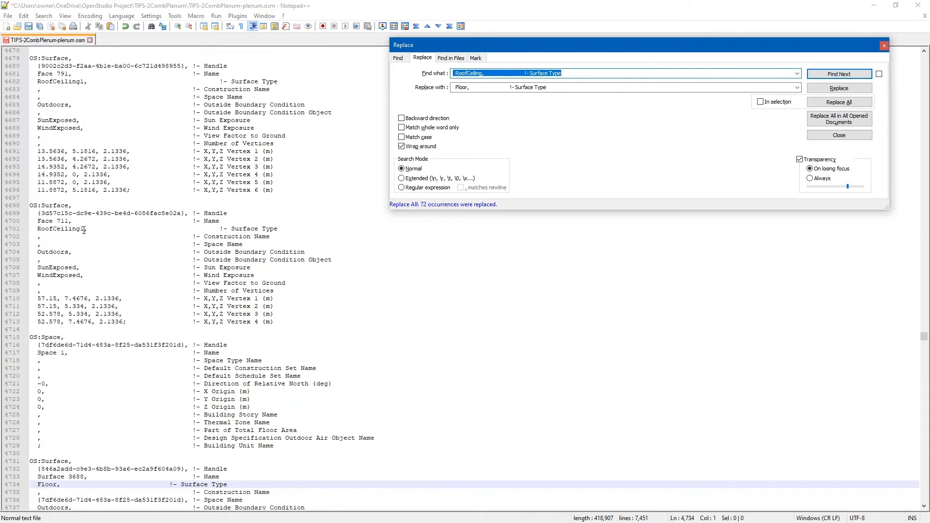
pyautogui.moveTo(84, 229); pyautogui.dragTo(39, 229)
pyautogui.hotkey('ctrl', 'c')
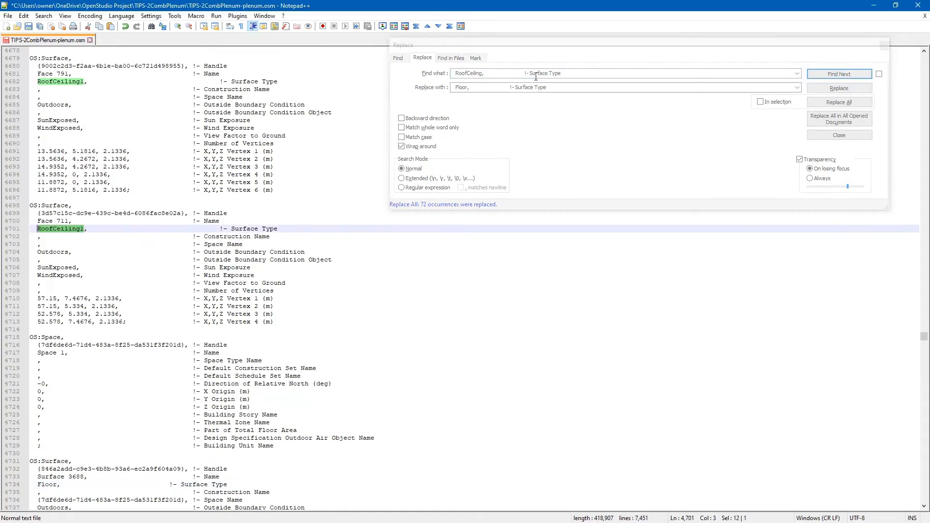
pyautogui.click(473, 95)
pyautogui.hotkey('ctrl', 'v')
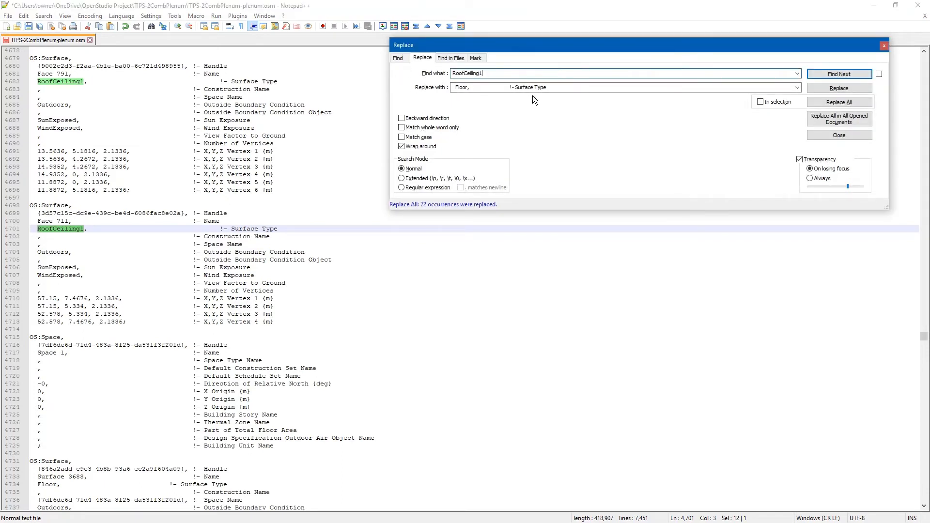
pyautogui.press('Tab')
pyautogui.hotkey('ctrl', 'v')
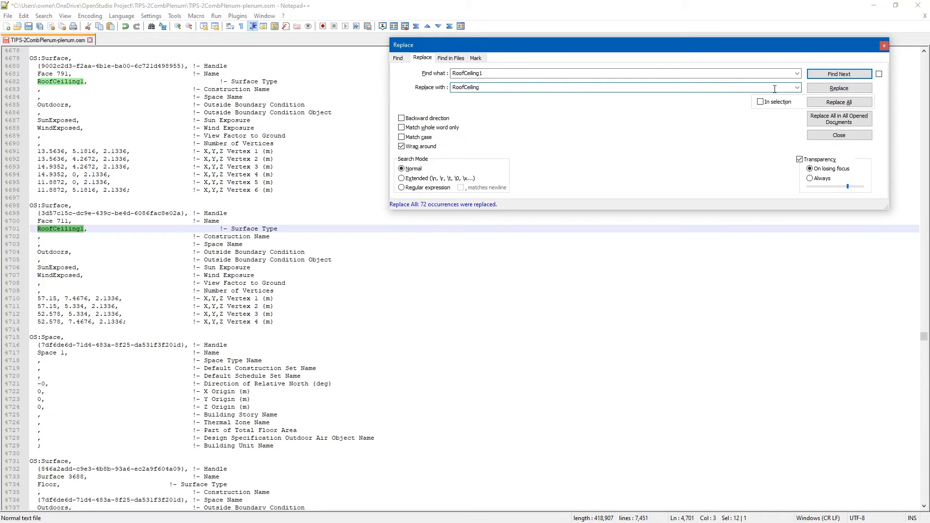
pyautogui.click(828, 103)
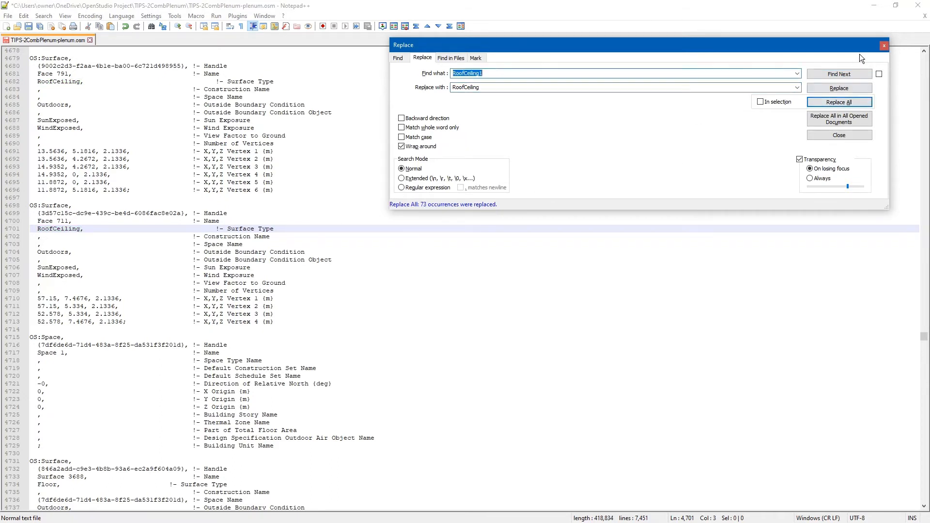
pyautogui.click(882, 47)
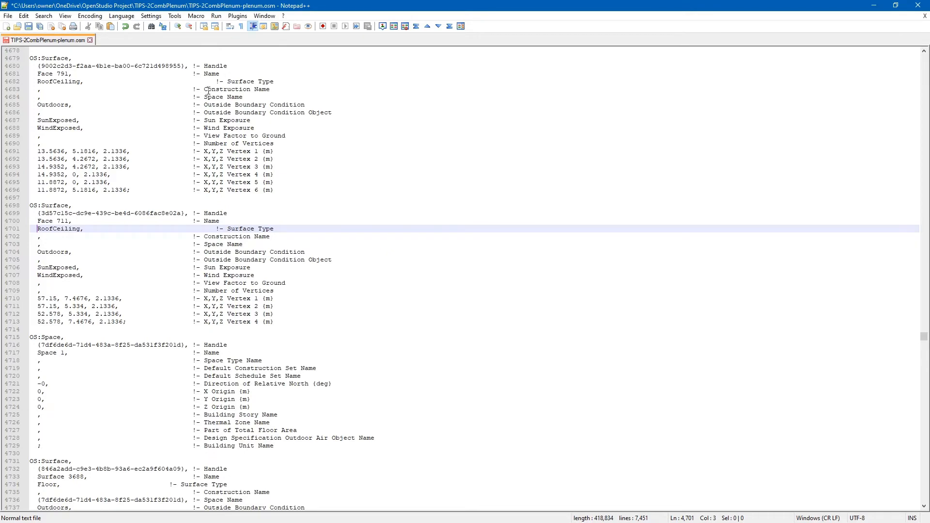
# - Save the edited OSM file, switch to SketchUp, reload the updated model and dismiss the input file warnings
pyautogui.click(29, 27)
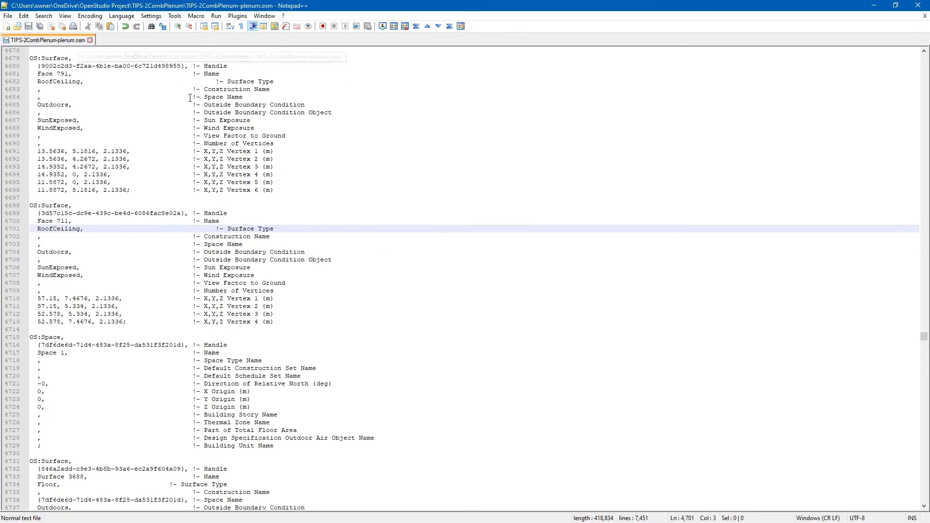
pyautogui.hotkey('alt', 'Tab')
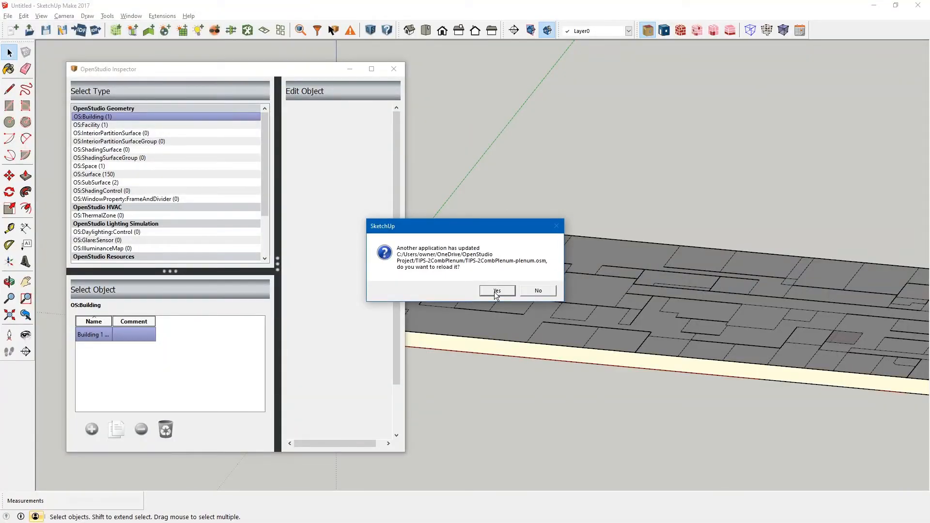
pyautogui.click(496, 290)
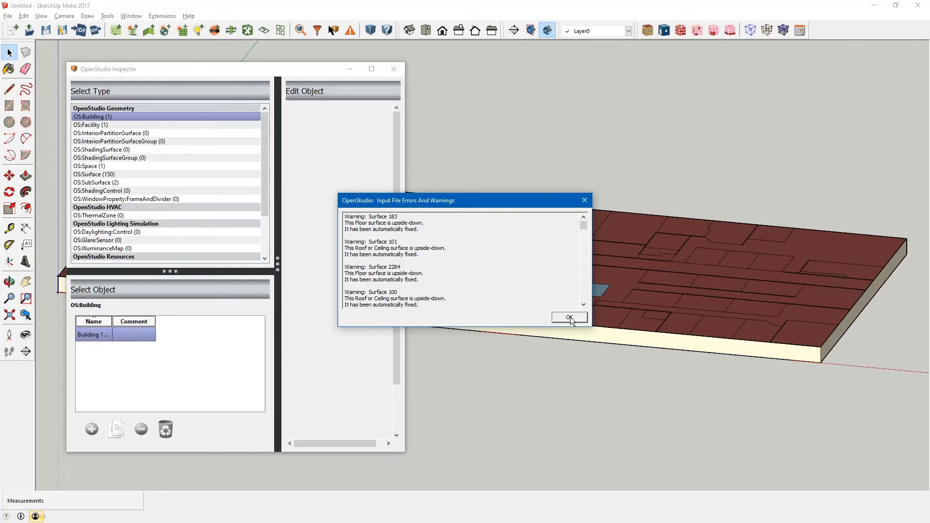
pyautogui.click(569, 318)
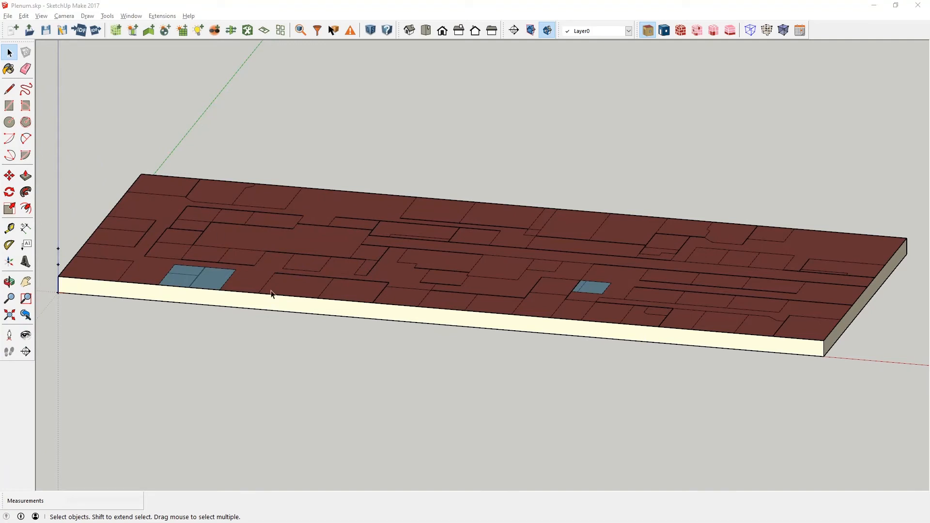
# - Open the plenum space for editing and check the surface type of two underside surfaces in the OpenStudio Inspector
pyautogui.click(327, 343)
pyautogui.scroll(-2, 455, 276)
pyautogui.scroll(5, 286, 276)
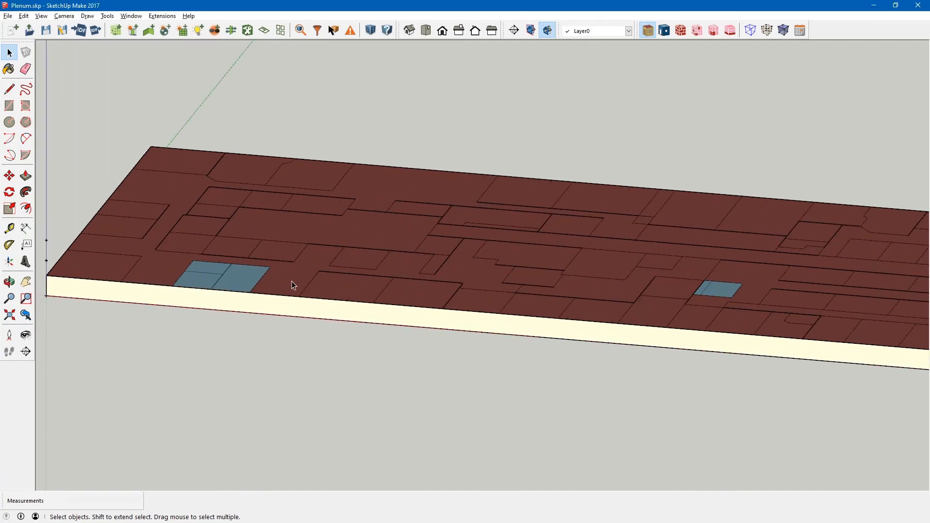
pyautogui.click(292, 282)
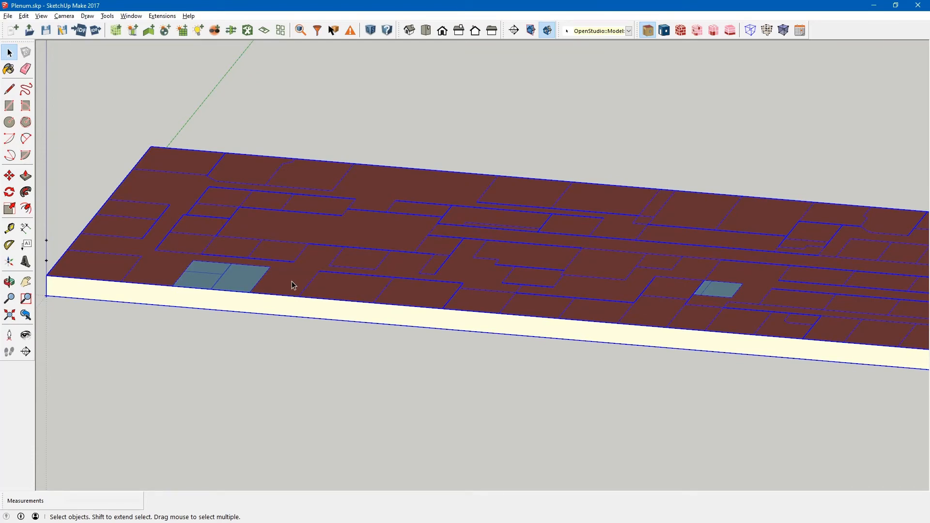
pyautogui.moveTo(296, 289); pyautogui.dragTo(343, 103, button='middle')
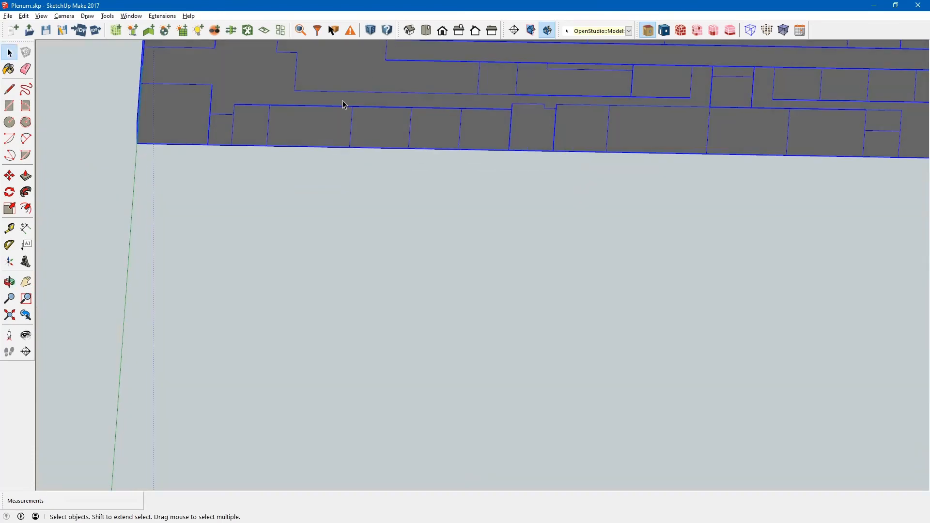
pyautogui.scroll(-9, 206, 301)
pyautogui.scroll(5, 269, 143)
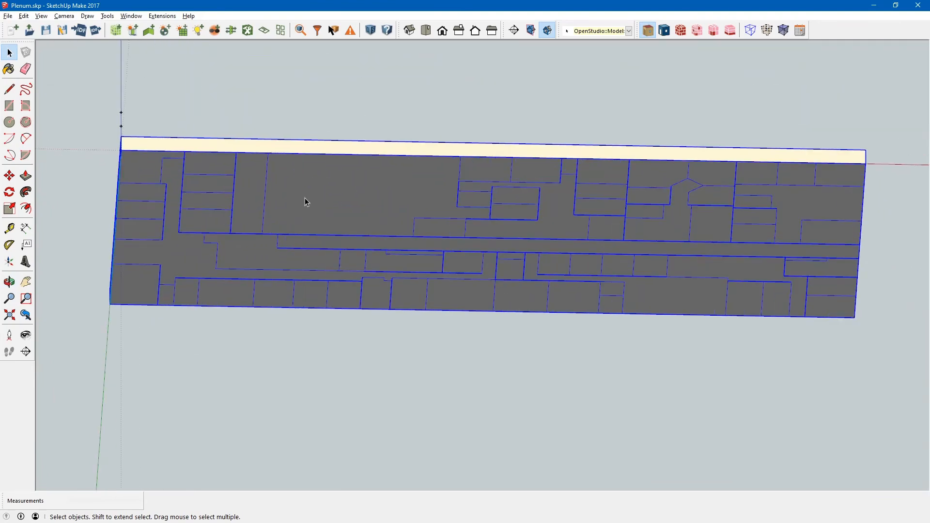
pyautogui.doubleClick(306, 201)
pyautogui.click(306, 194)
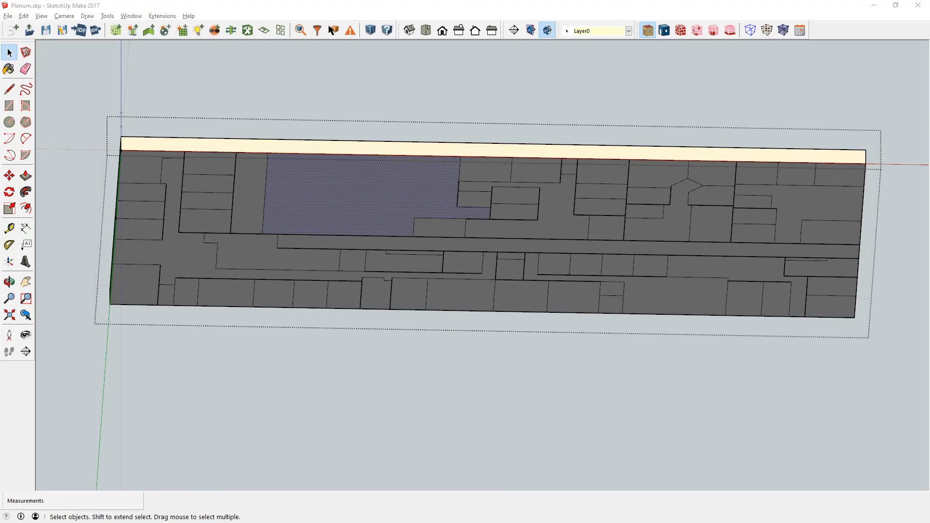
pyautogui.moveTo(0, 70); pyautogui.dragTo(191, 82)
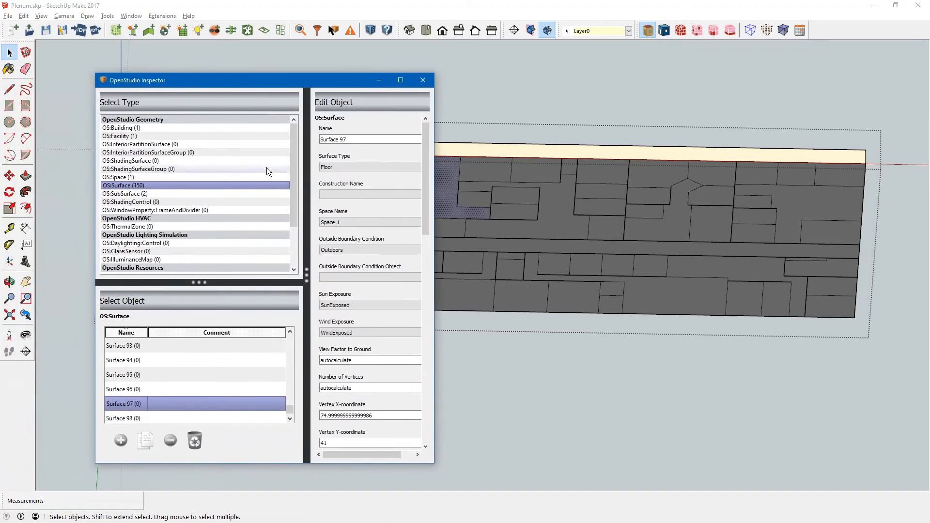
pyautogui.click(542, 174)
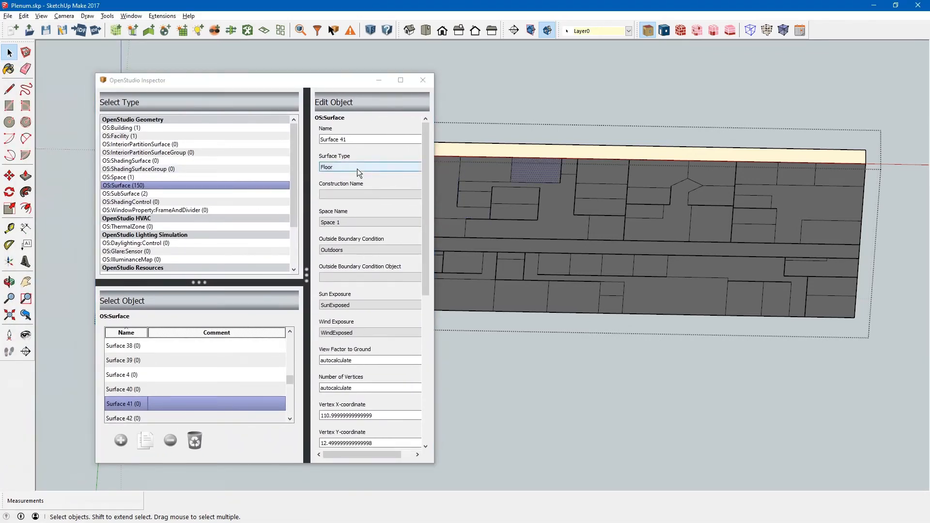
pyautogui.moveTo(345, 81); pyautogui.dragTo(0, 82)
# - Split the larger blue sub-surface on the plenum's roof with a diagonal line about 18' 4" long from its corner to the opposite edge
pyautogui.moveTo(347, 98); pyautogui.dragTo(347, 386, button='middle')
pyautogui.scroll(-3, 266, 271)
pyautogui.scroll(5, 214, 241)
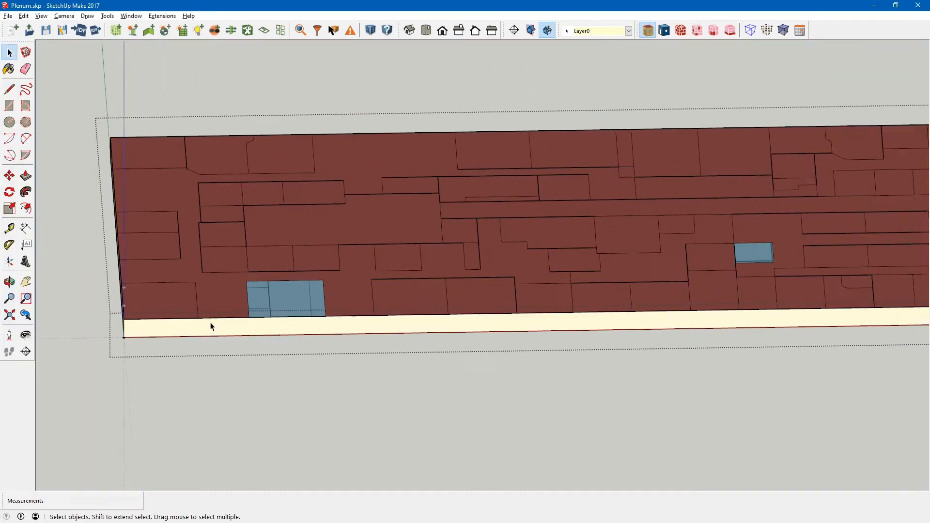
pyautogui.doubleClick(449, 290)
pyautogui.scroll(2, 374, 298)
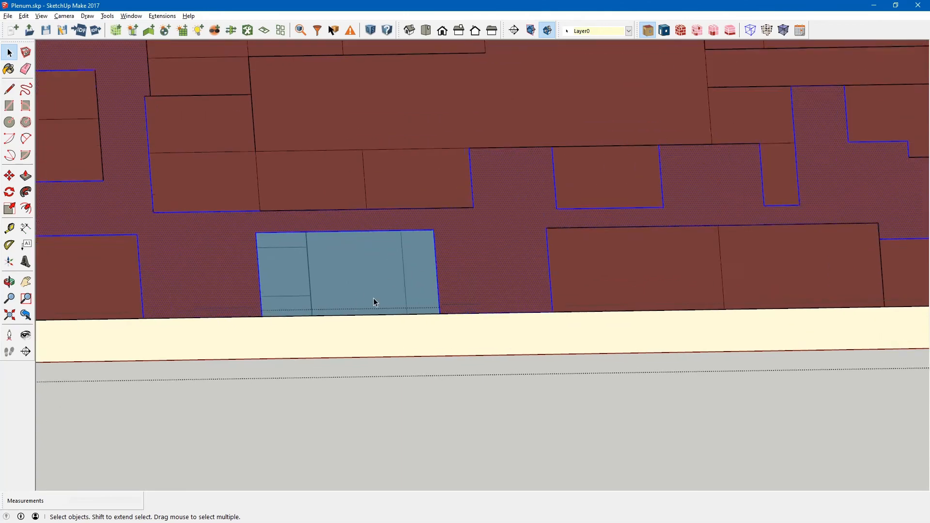
pyautogui.click(361, 278)
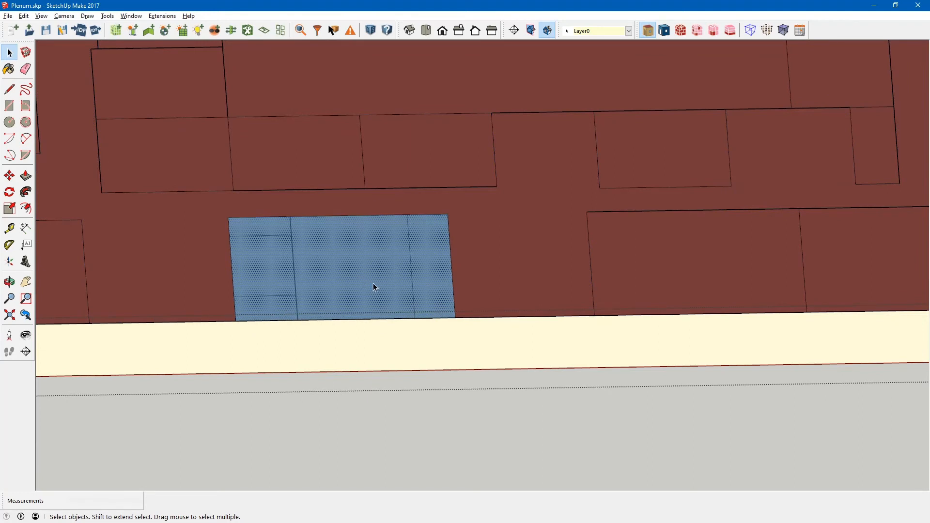
pyautogui.press('l')
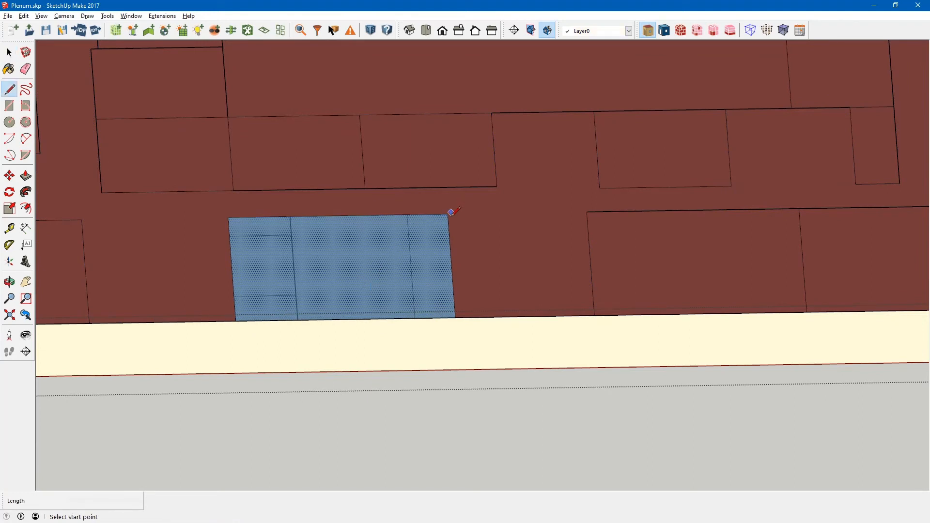
pyautogui.click(448, 213)
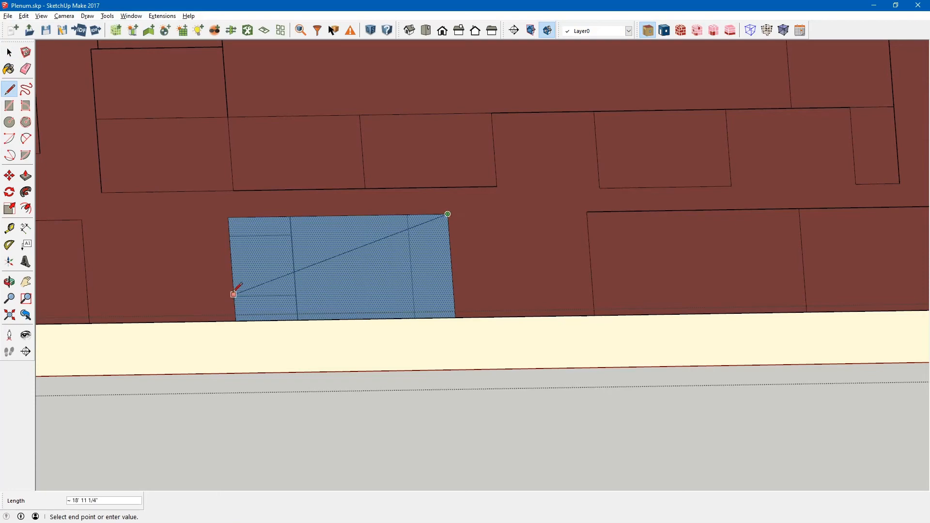
pyautogui.click(233, 287)
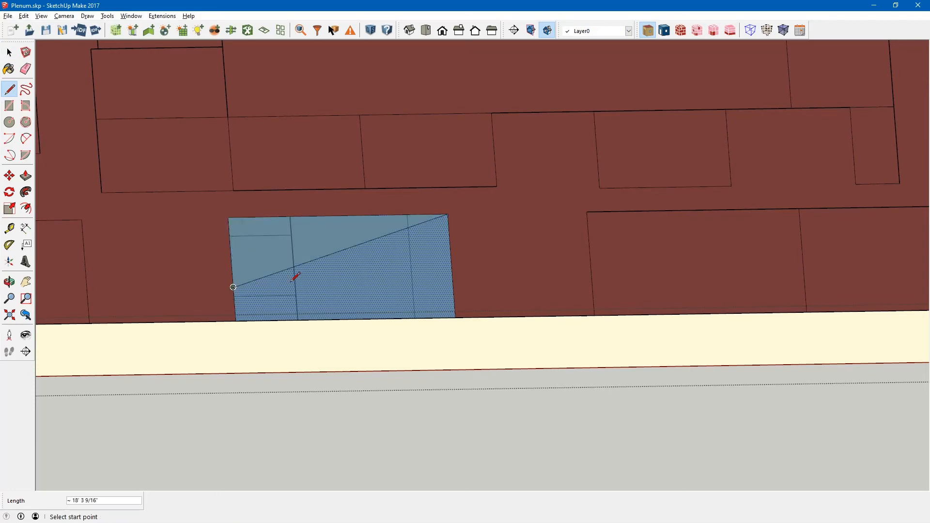
# - Delete the triangular part of the split blue sub-surface and redraw the opening's 15' edge to fill it with a roof surface
pyautogui.moveTo(396, 276); pyautogui.dragTo(434, 333, button='middle')
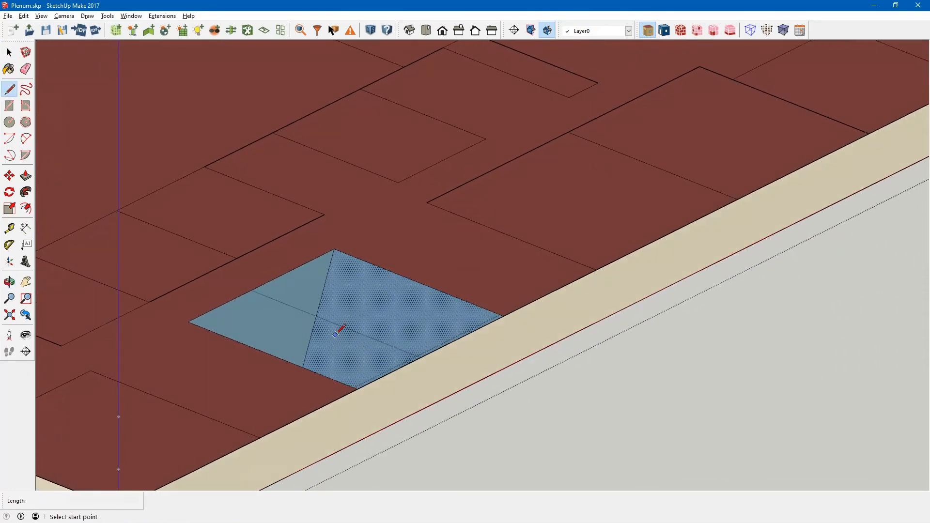
pyautogui.press('space')
pyautogui.scroll(2, 333, 332)
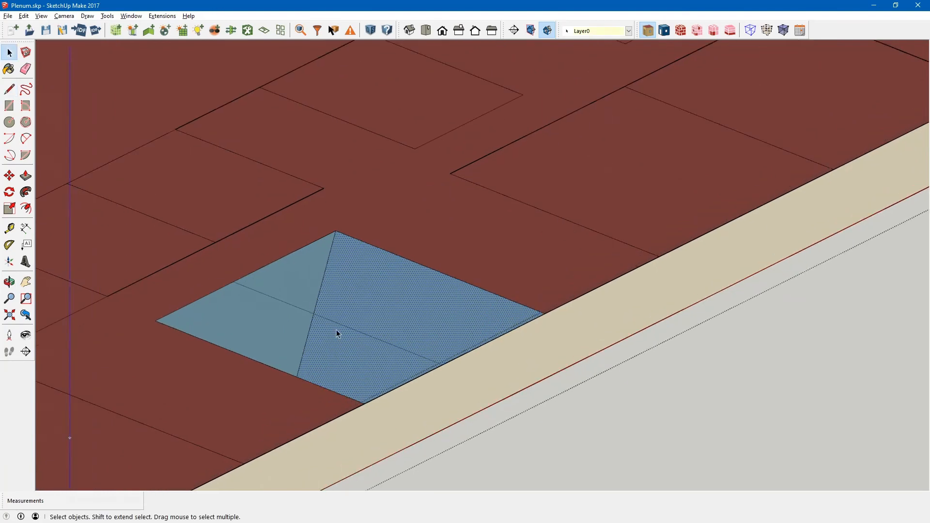
pyautogui.click(280, 316)
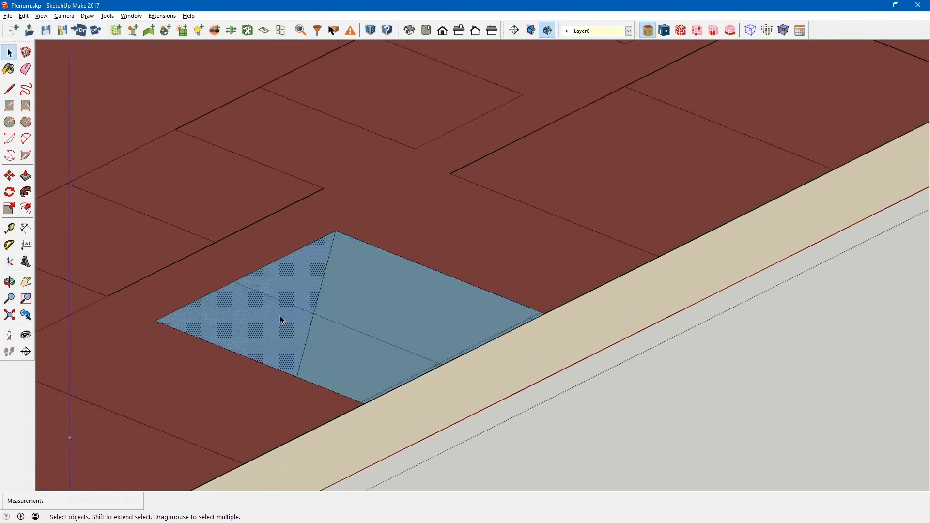
pyautogui.press('Delete')
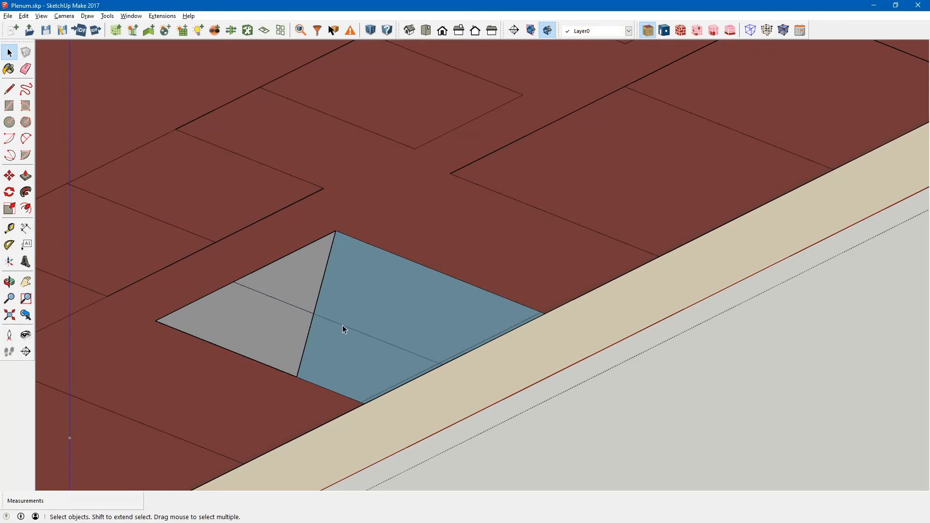
pyautogui.press('l')
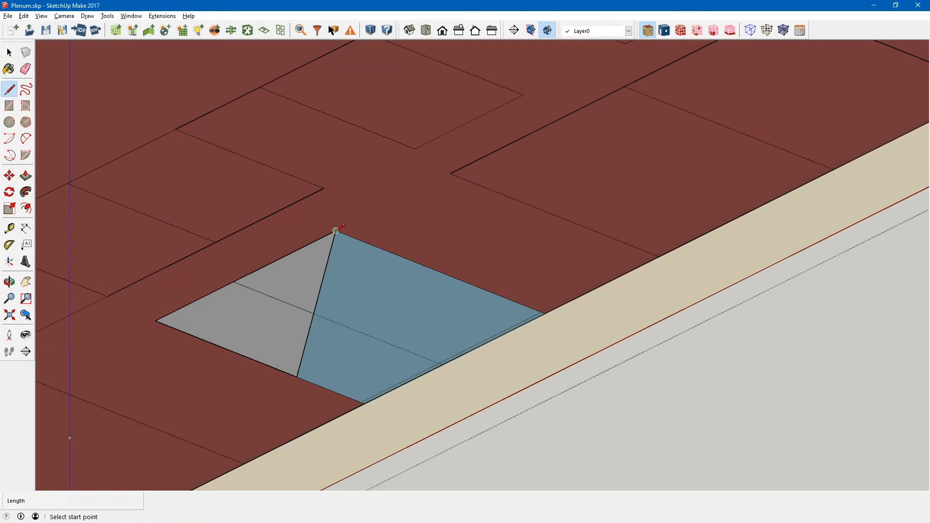
pyautogui.click(336, 230)
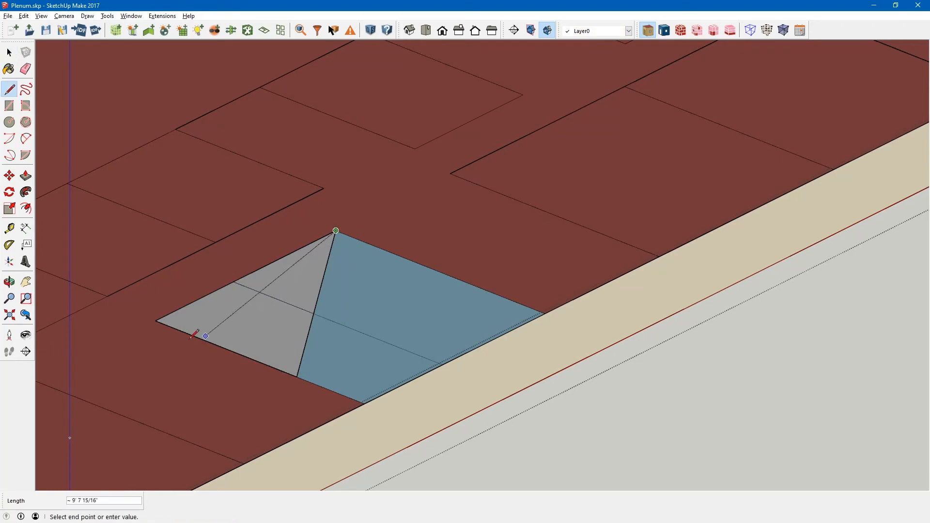
pyautogui.click(155, 321)
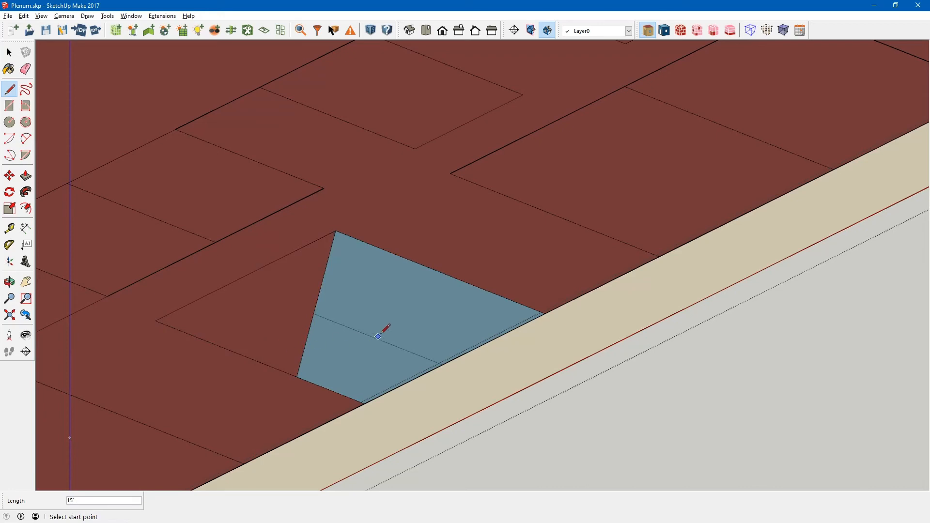
# - Delete the remaining blue part beside the plenum's outer edge and redraw its 15' 6" edge to fill the opening with a roof surface
pyautogui.press('space')
pyautogui.click(394, 310)
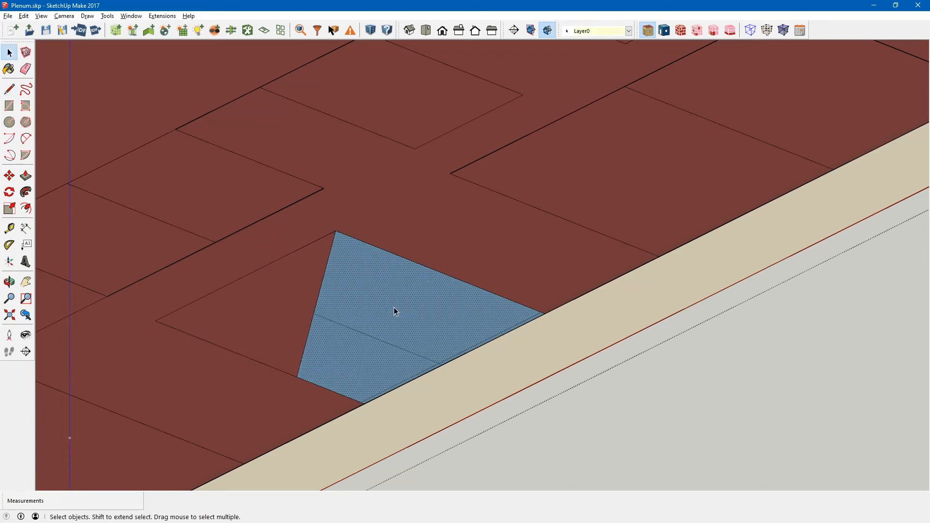
pyautogui.press('Delete')
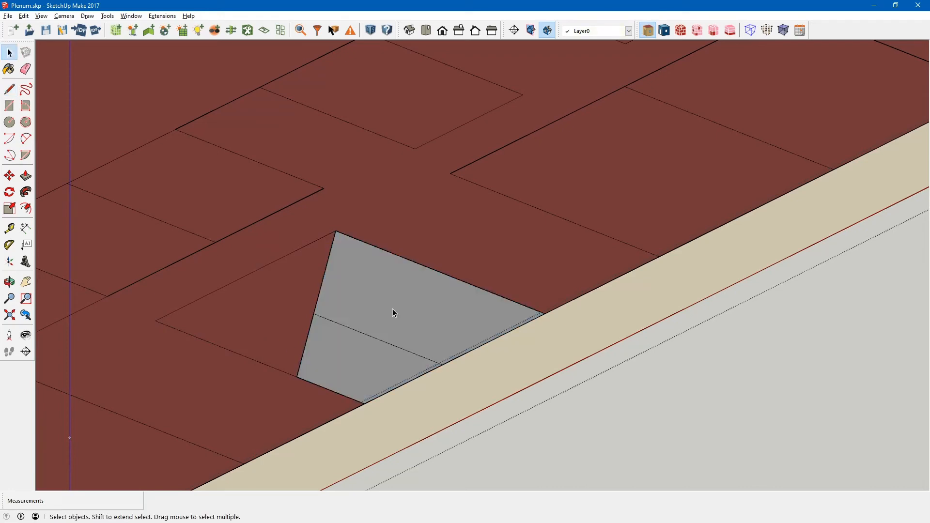
pyautogui.press('l')
pyautogui.click(335, 230)
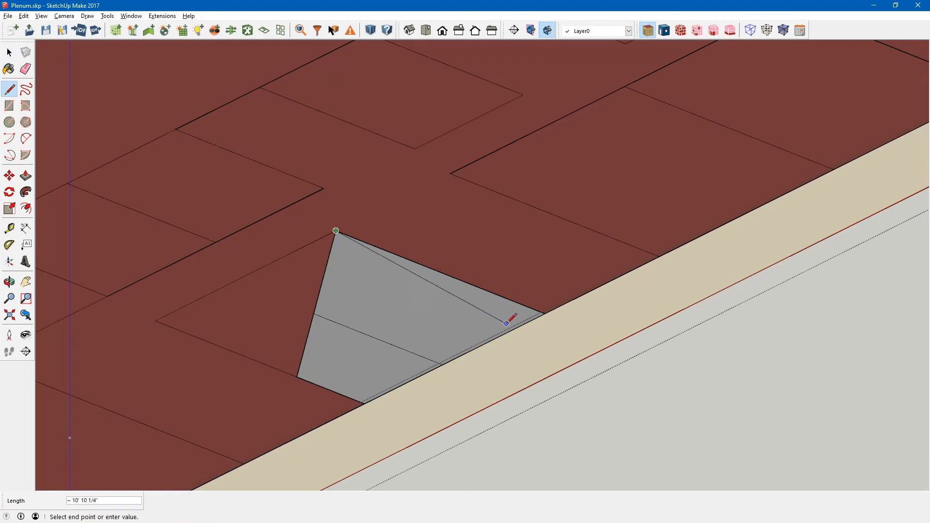
pyautogui.click(544, 313)
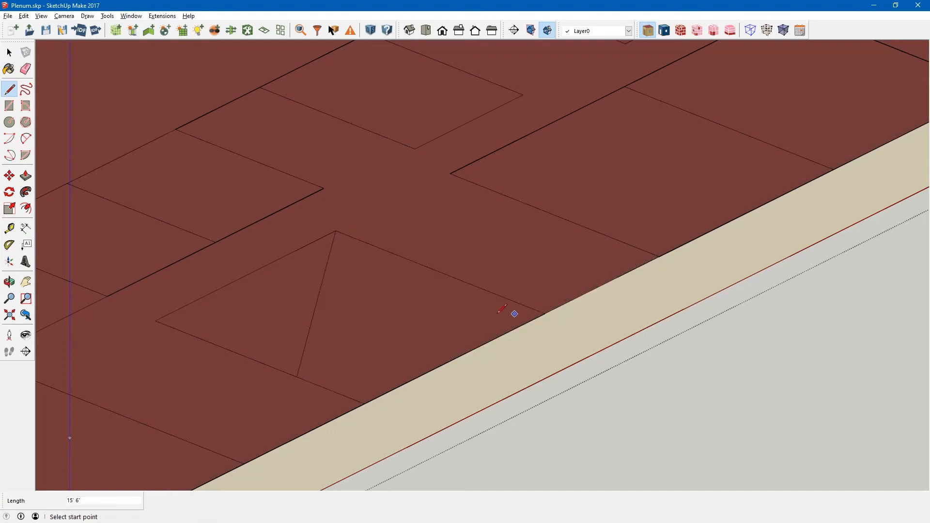
pyautogui.press('space')
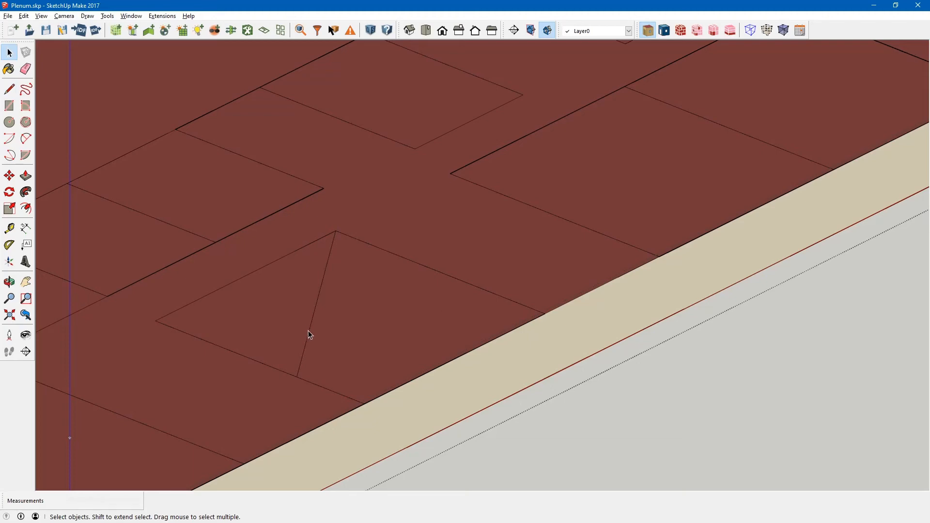
# - Delete the leftover diagonal line across the filled roof surface beside the plenum's outer edge
pyautogui.click(309, 334)
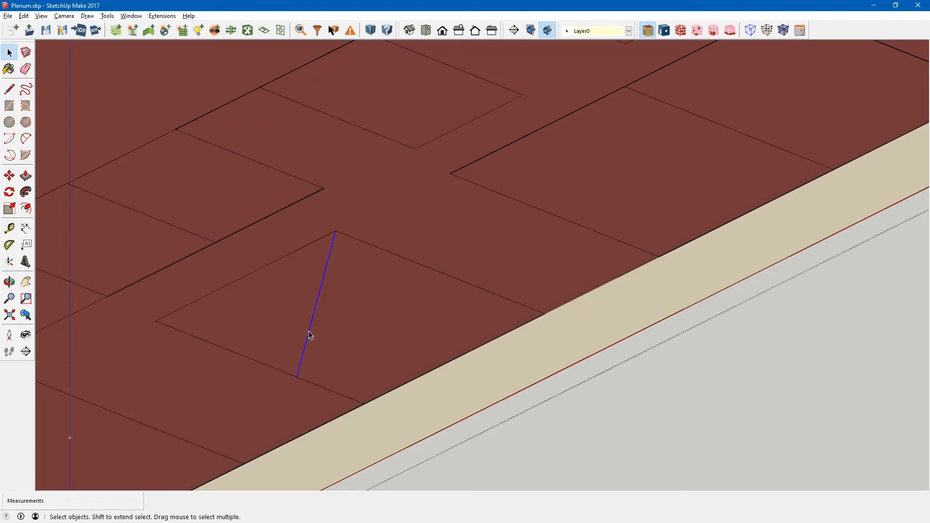
pyautogui.press('Escape')
pyautogui.scroll(-6, 315, 365)
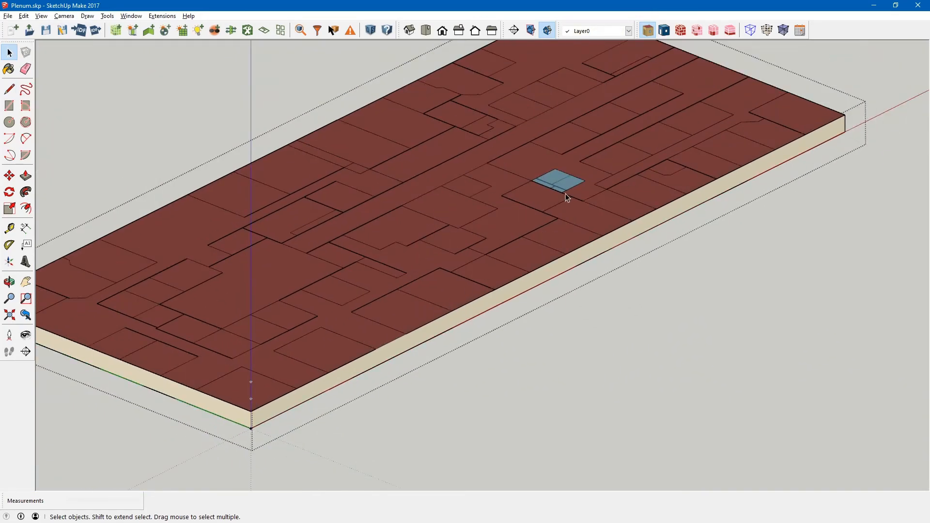
# - Split the last blue sub-surface on the plenum's roof with a slanted line between its two opposite long edges
pyautogui.scroll(4, 576, 174)
pyautogui.scroll(-1, 484, 267)
pyautogui.scroll(3, 511, 226)
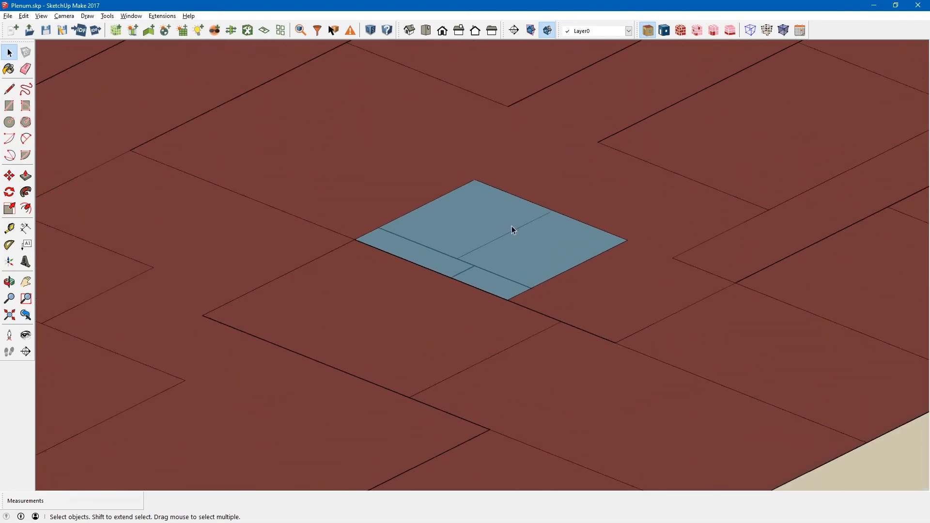
pyautogui.scroll(3, 516, 226)
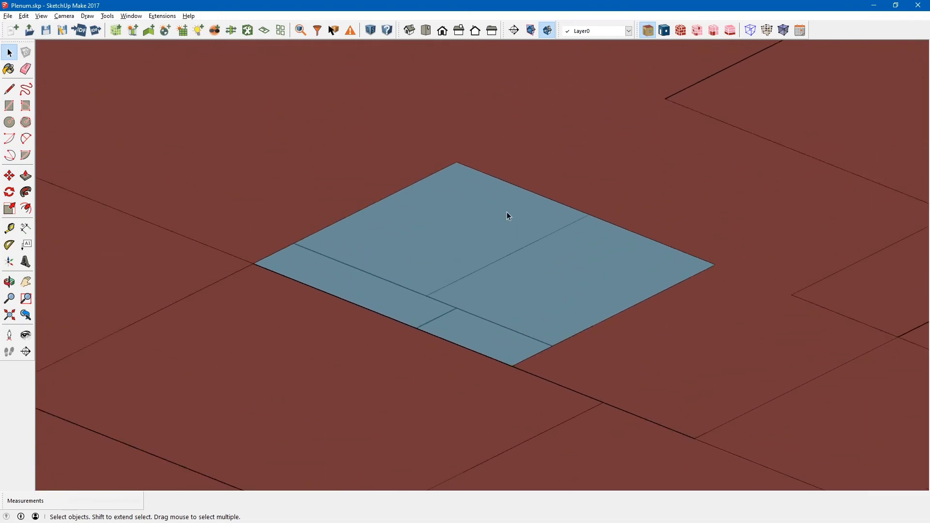
pyautogui.click(483, 237)
pyautogui.press('l')
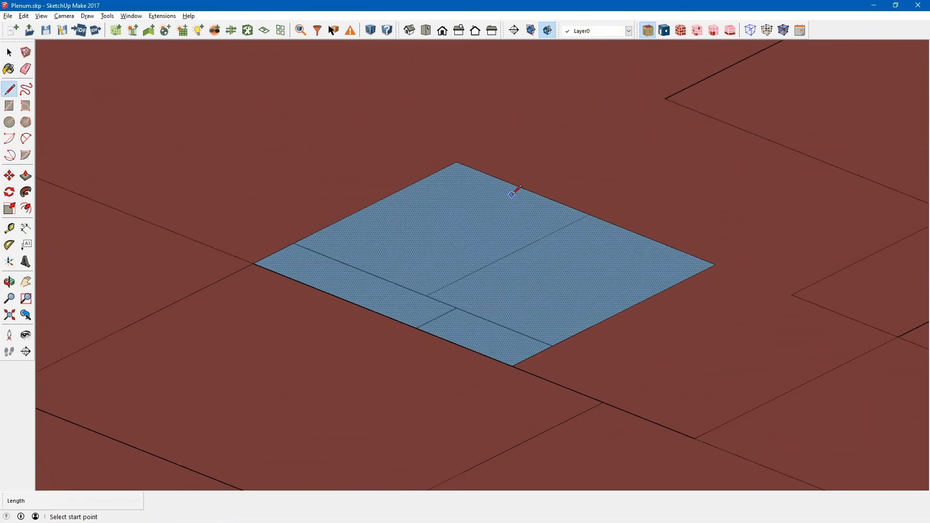
pyautogui.click(512, 183)
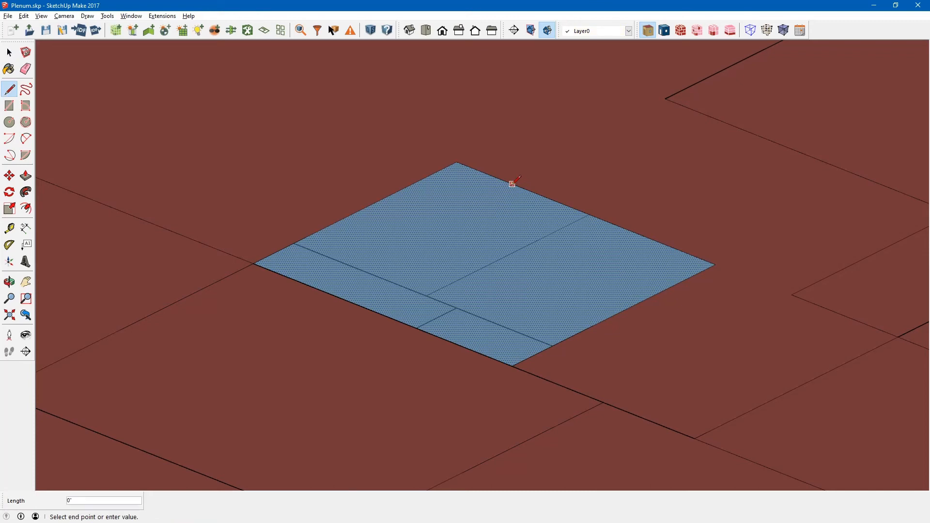
pyautogui.click(446, 339)
pyautogui.press('space')
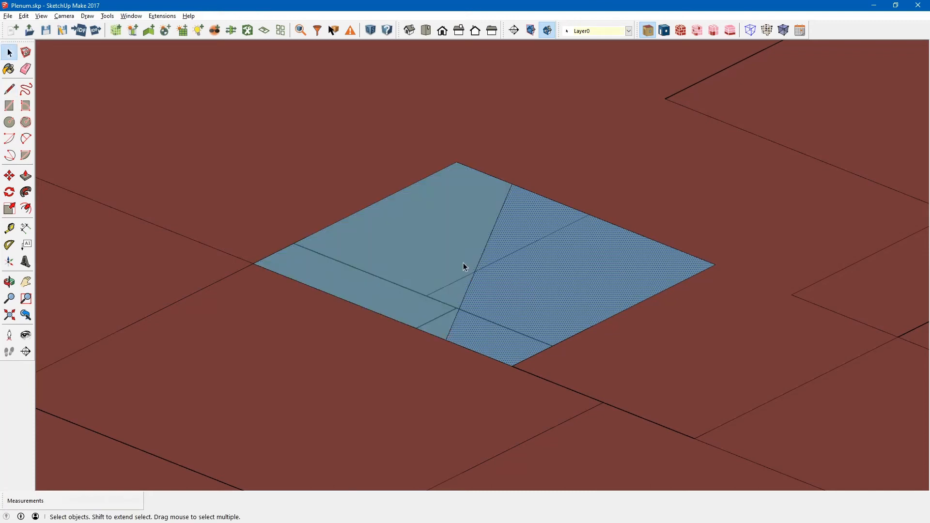
# - Delete one half of the split blue sub-surface and redraw its short edge of about 1' 9 13/16" to form a roof surface
pyautogui.click(437, 243)
pyautogui.press('Delete')
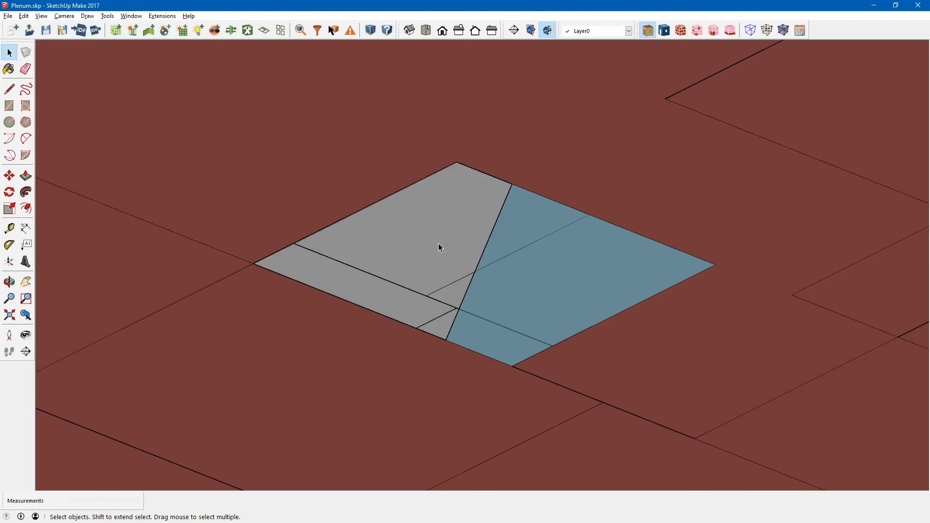
pyautogui.press('l')
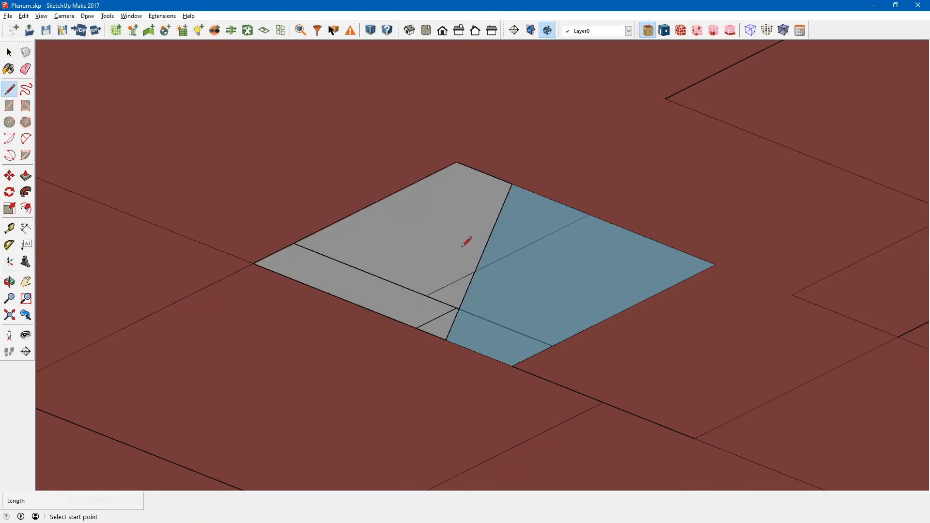
pyautogui.click(512, 184)
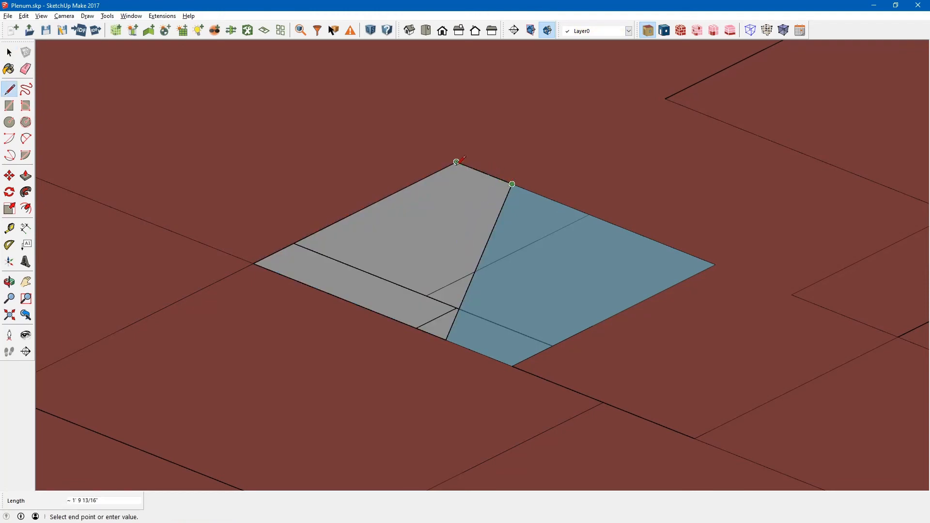
pyautogui.click(456, 162)
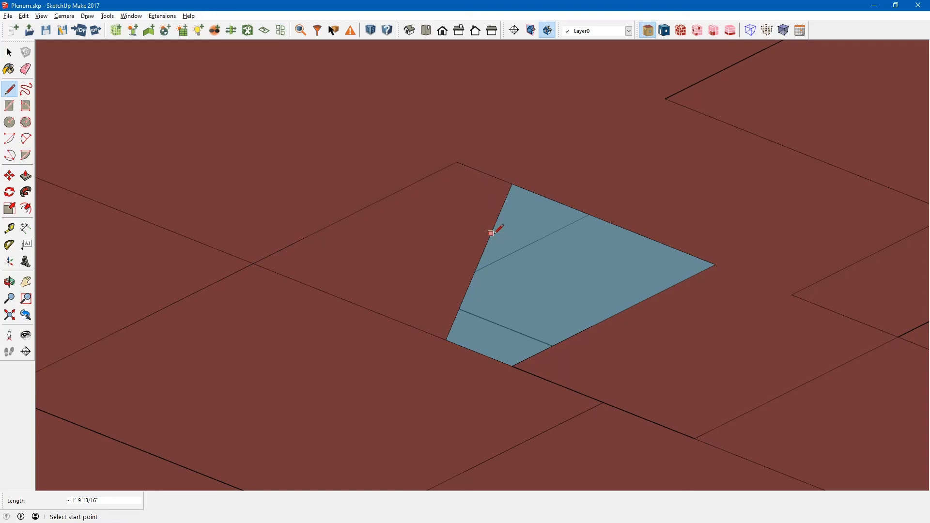
# - Replace the other blue half with a roof surface by deleting it and redrawing its edge, and erase the slanted dividing line
pyautogui.press('space')
pyautogui.click(546, 261)
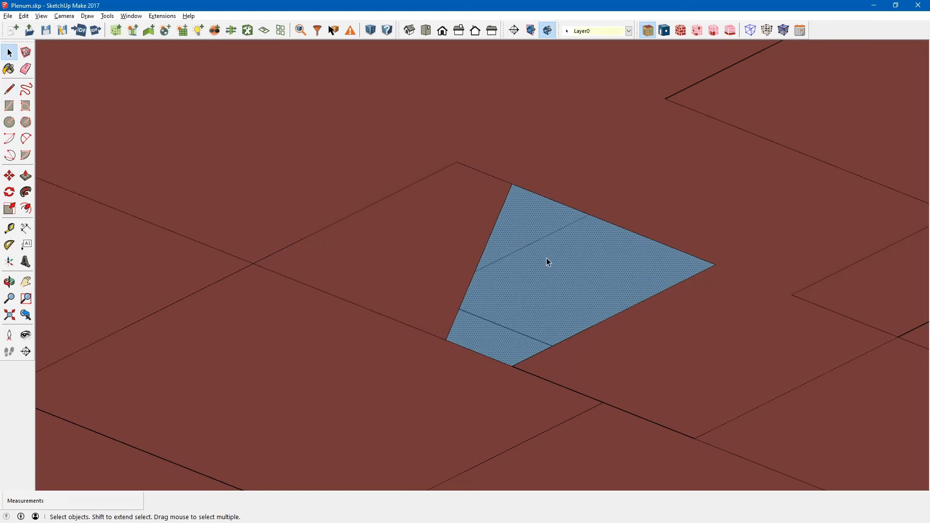
pyautogui.press('Delete')
pyautogui.press('l')
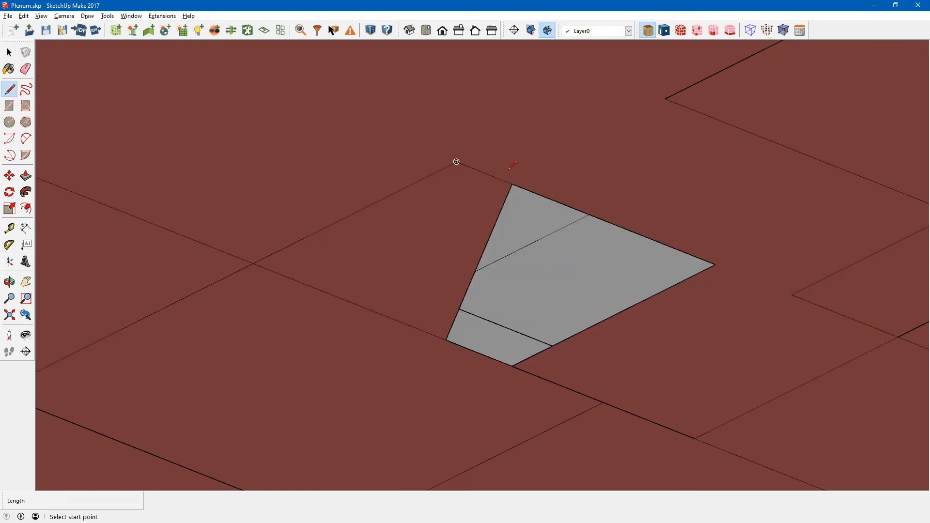
pyautogui.click(512, 184)
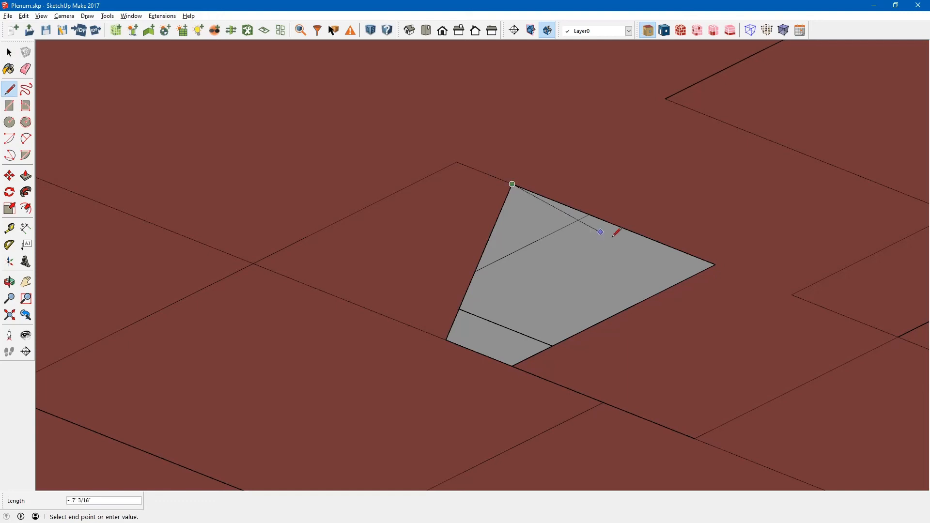
pyautogui.click(714, 265)
pyautogui.press('space')
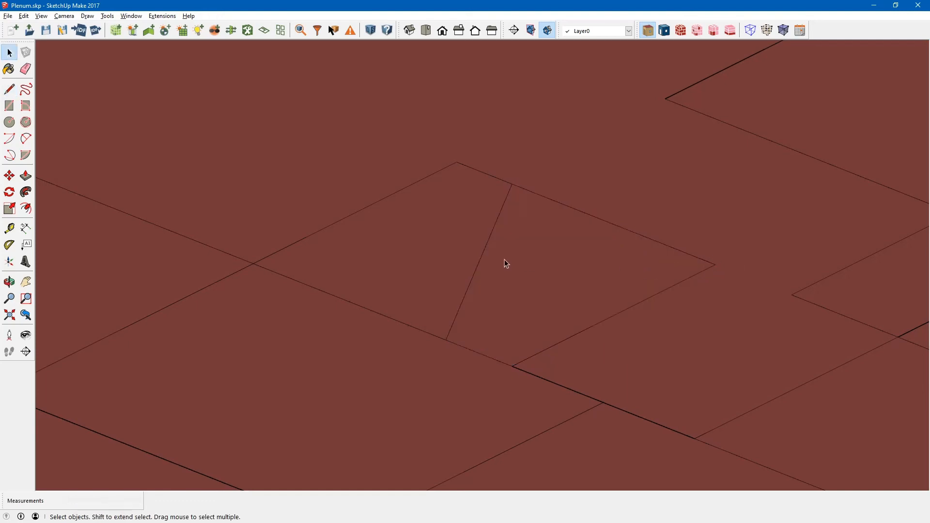
pyautogui.click(481, 262)
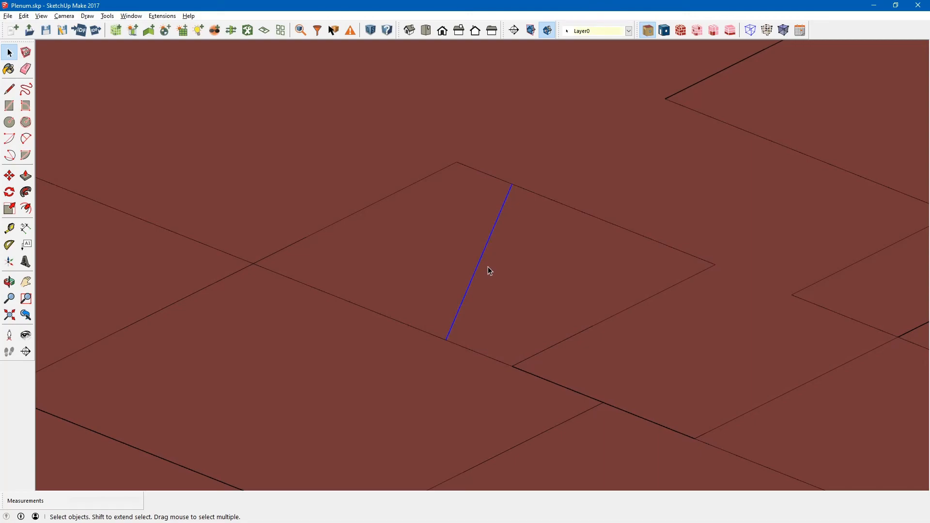
pyautogui.press('Delete')
# - Examine the plenum's roof and underside for remaining incorrect surfaces
pyautogui.scroll(-10, 489, 264)
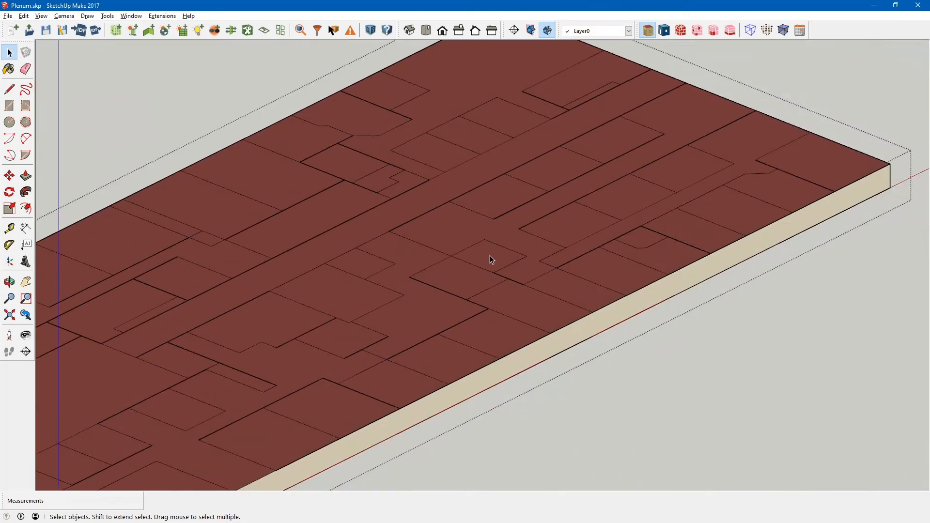
pyautogui.moveTo(325, 368); pyautogui.dragTo(337, 177, button='middle')
pyautogui.scroll(-5, 387, 213)
pyautogui.moveTo(398, 337); pyautogui.dragTo(404, 222, button='middle')
pyautogui.scroll(-3, 405, 222)
pyautogui.scroll(3, 326, 411)
pyautogui.scroll(3, 406, 366)
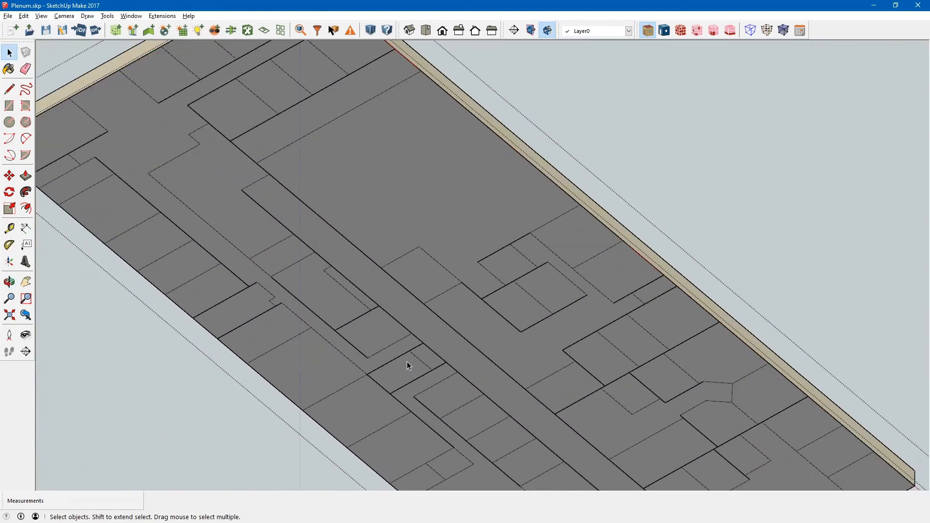
pyautogui.scroll(-4, 407, 365)
pyautogui.moveTo(405, 360); pyautogui.dragTo(365, 484, button='middle')
pyautogui.moveTo(559, 179); pyautogui.dragTo(418, 279, button='middle')
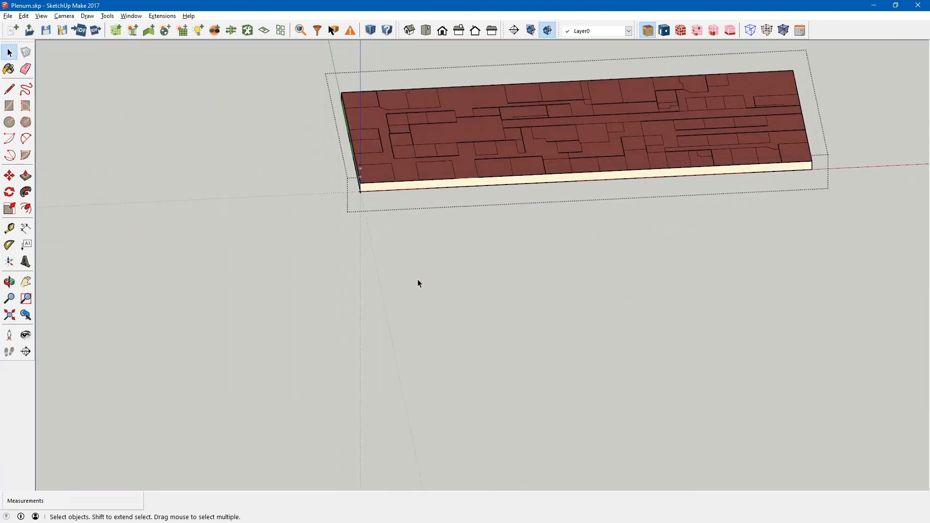
pyautogui.scroll(-2, 418, 280)
# - Close the plenum space, switch to an isometric view and save the OpenStudio model
pyautogui.click(546, 274)
pyautogui.moveTo(547, 277); pyautogui.dragTo(335, 416, button='middle')
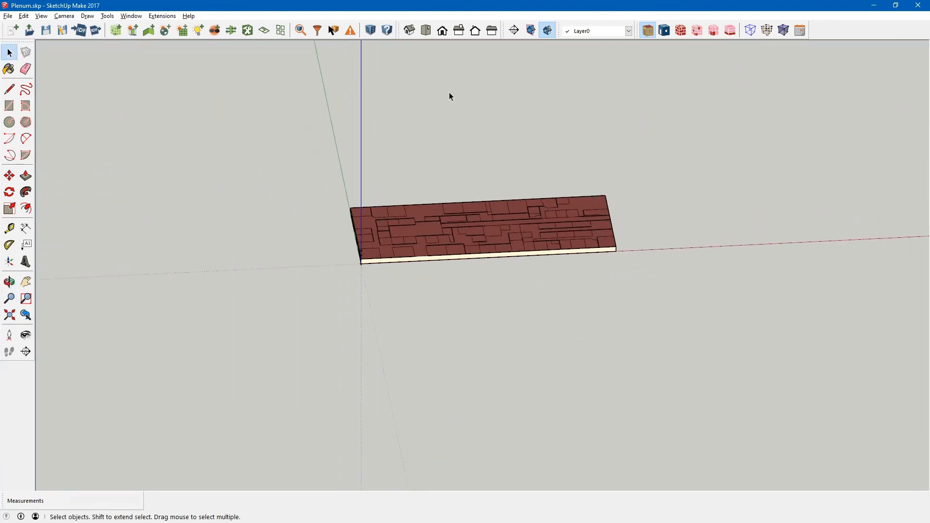
pyautogui.click(410, 30)
pyautogui.scroll(2, 467, 294)
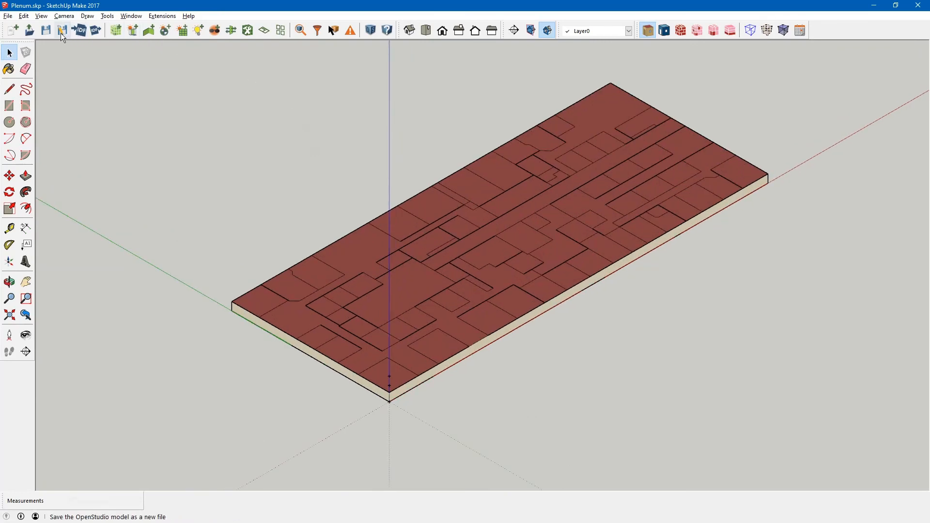
pyautogui.click(44, 30)
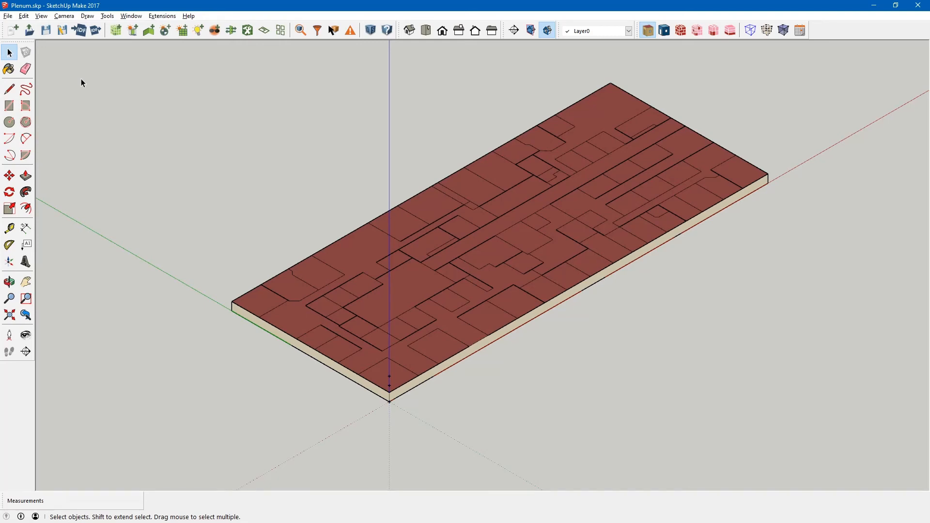
# - Switch to the untitled two-storey building model and add a new space with its origin at the lower storey's roof corner (0", 0", 408")
pyautogui.press('alt')
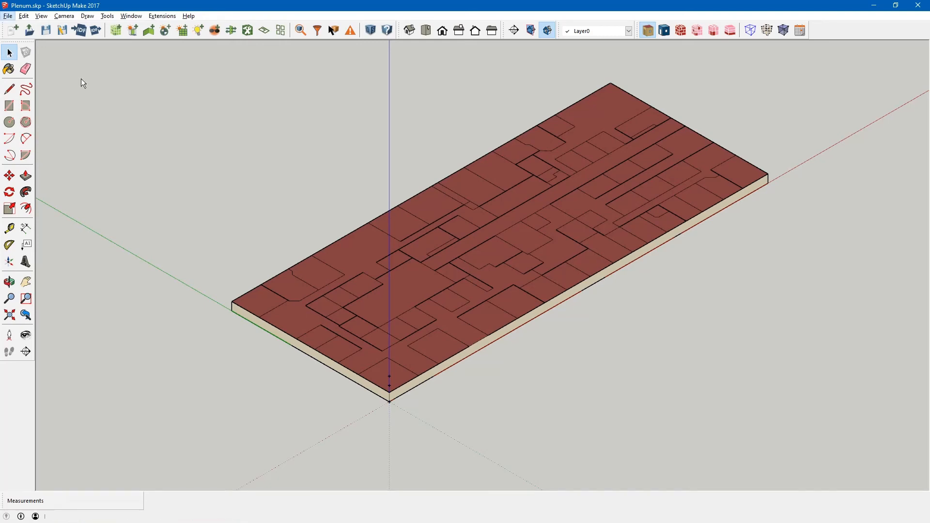
pyautogui.press('alt')
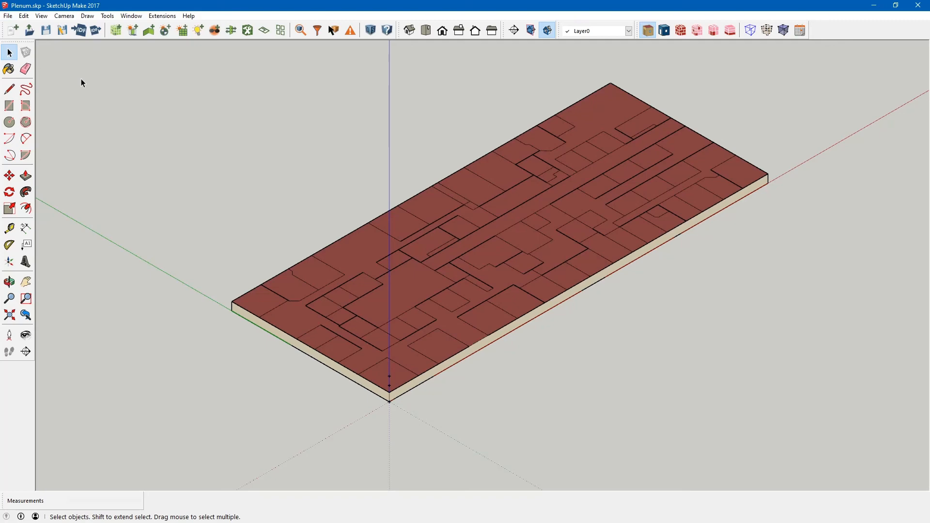
pyautogui.hotkey('alt', 'Tab')
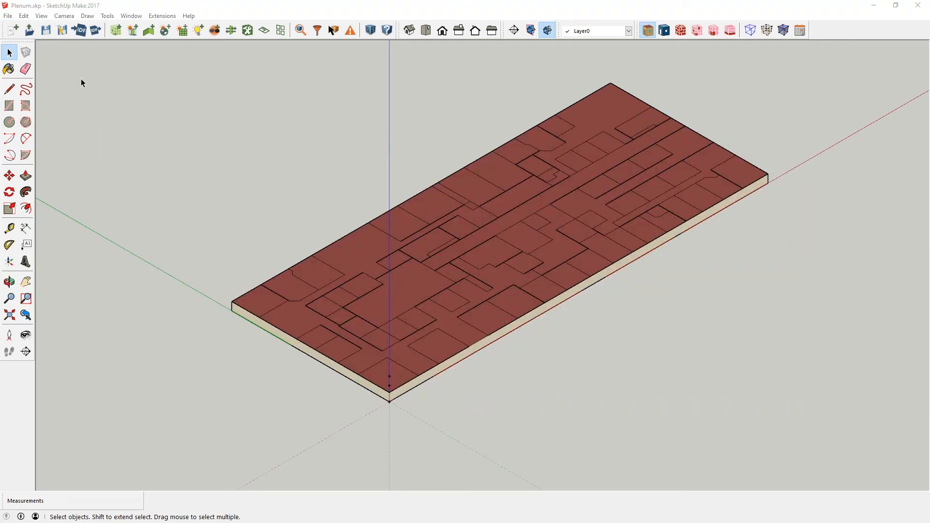
pyautogui.hotkey('alt', 'Tab')
pyautogui.press('Tab')
pyautogui.press('Tab')
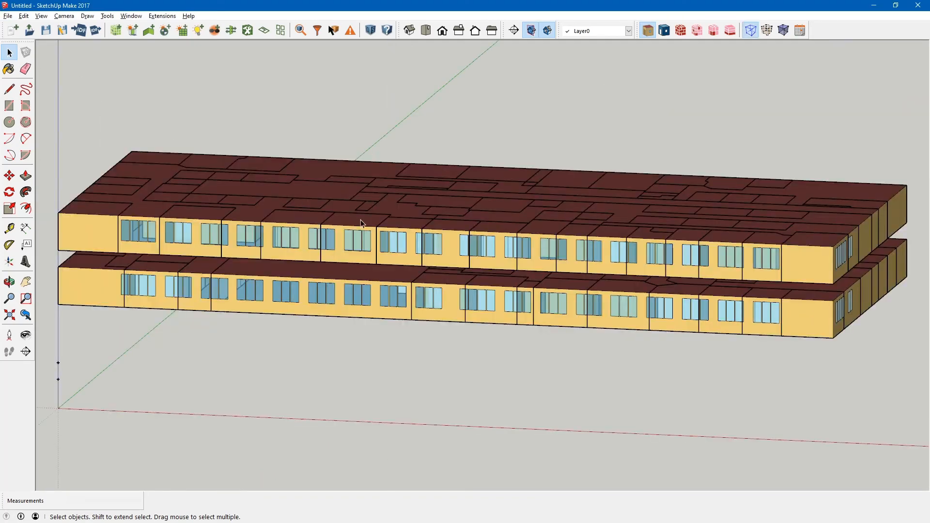
pyautogui.scroll(-3, 614, 220)
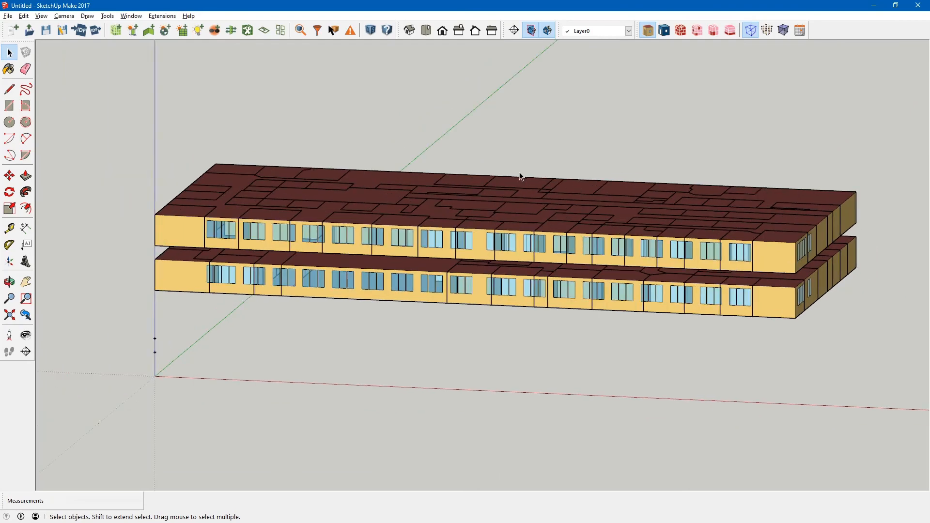
pyautogui.click(116, 31)
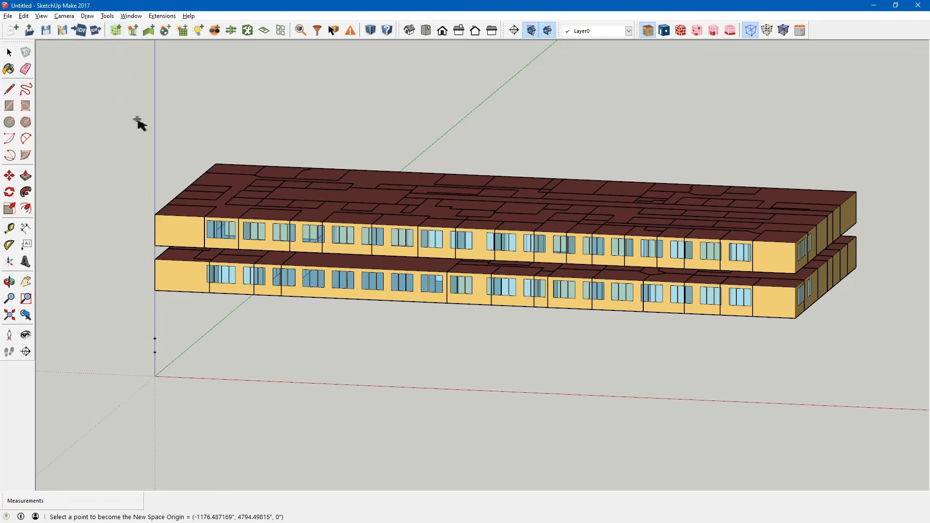
pyautogui.scroll(3, 158, 264)
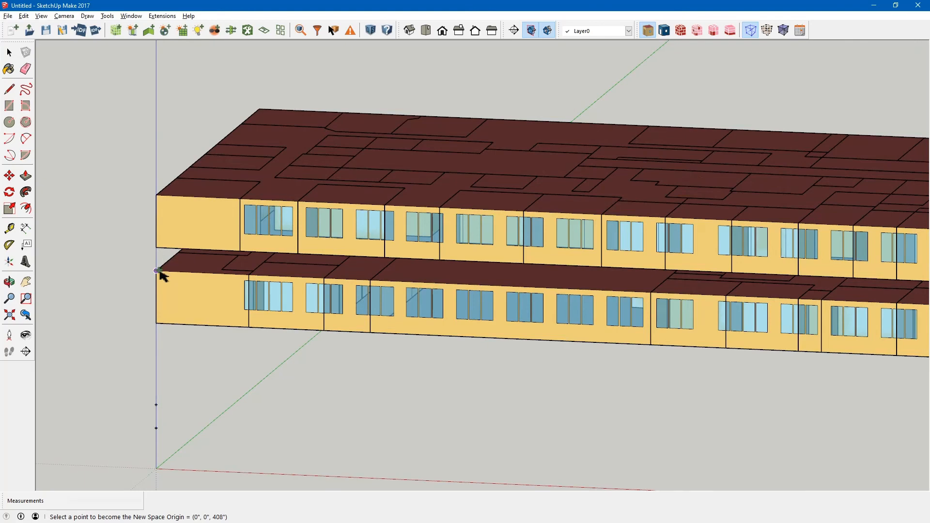
pyautogui.click(157, 271)
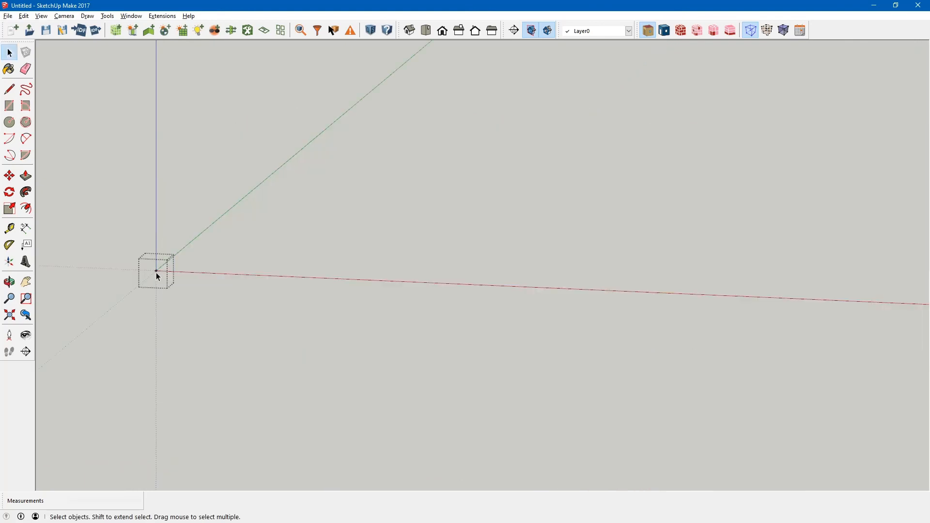
# - Switch to the Plenum.skp model, open the plenum space for editing and copy all of its geometry
pyautogui.hotkey('alt', 'Tab')
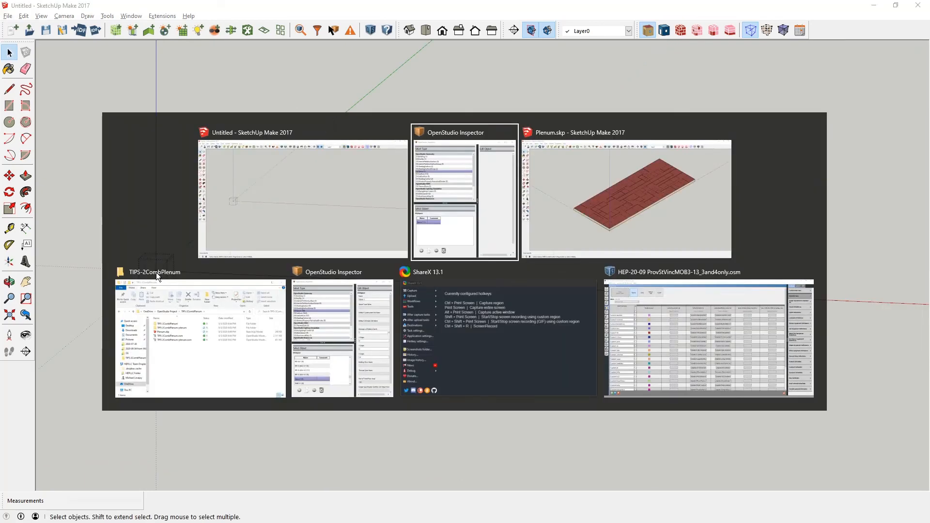
pyautogui.hotkey('alt', 'Tab')
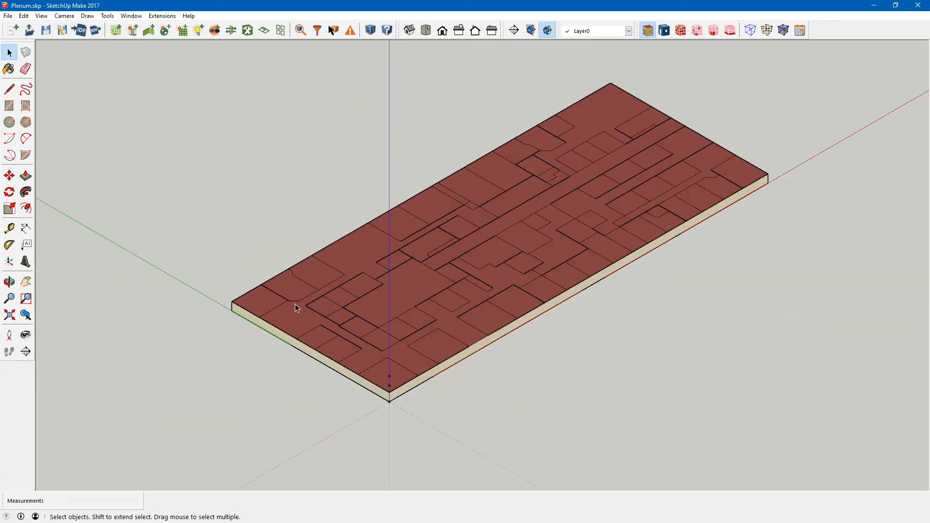
pyautogui.doubleClick(295, 303)
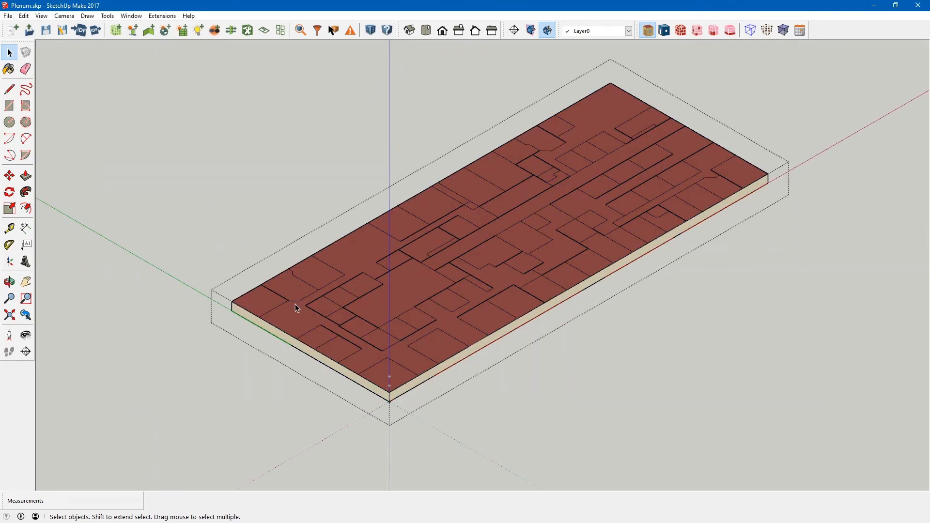
pyautogui.tripleClick(295, 304)
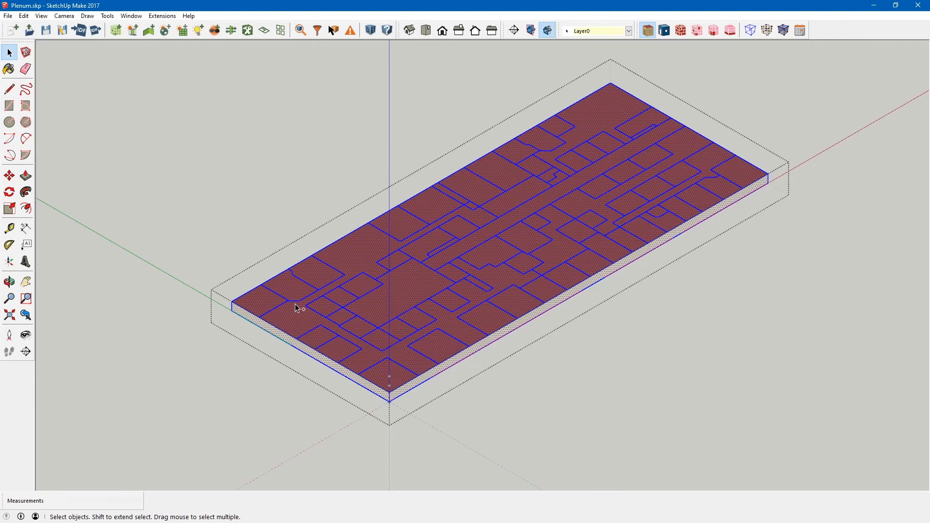
# - Switch back to the untitled building model and paste the plenum geometry into the new space at its origin guide point
pyautogui.hotkey('alt', 'Tab')
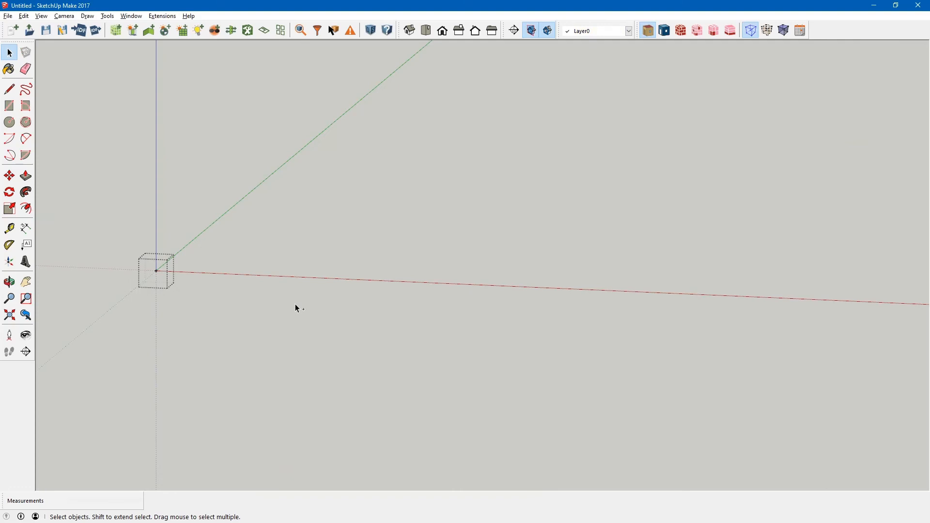
pyautogui.hotkey('ctrl', 'v')
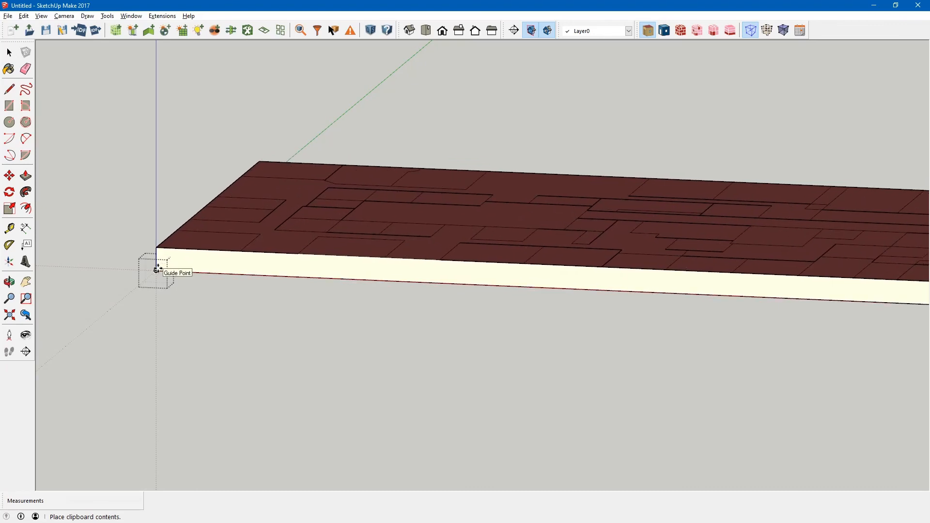
pyautogui.click(156, 270)
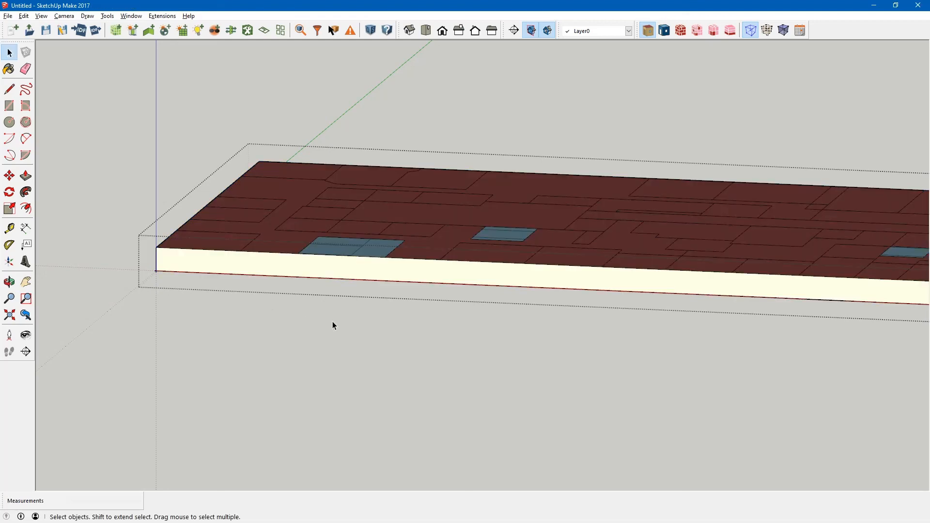
# - Examine the pasted plenum's top and underside for incorrect surfaces
pyautogui.scroll(-5, 286, 304)
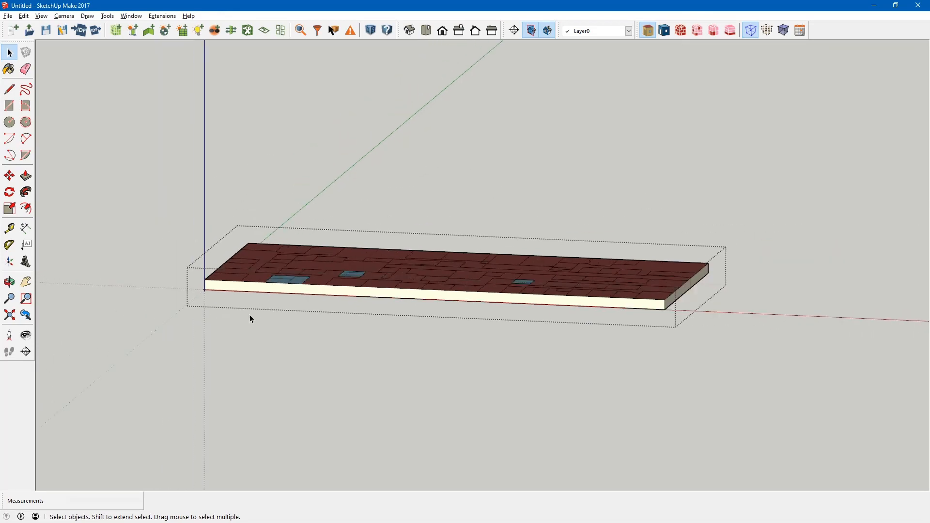
pyautogui.moveTo(292, 310); pyautogui.dragTo(283, 124, button='middle')
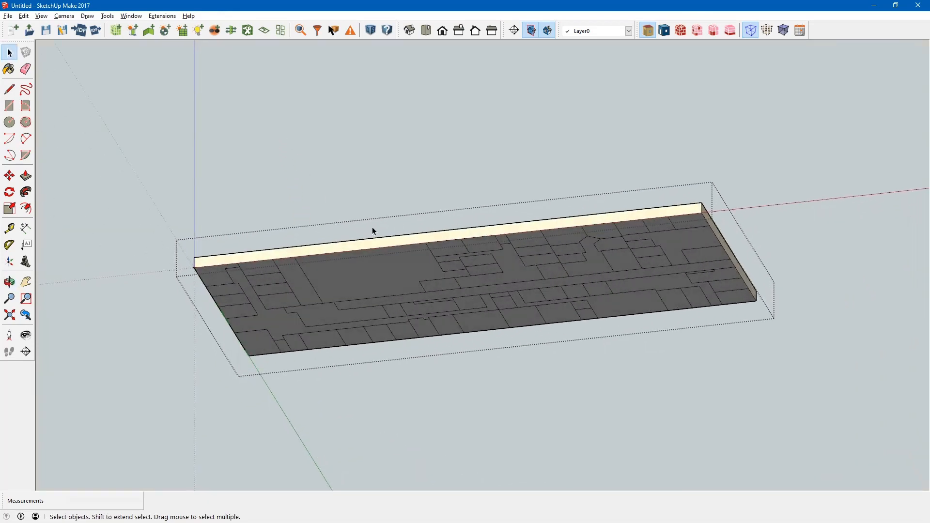
pyautogui.scroll(3, 390, 305)
pyautogui.moveTo(379, 239); pyautogui.dragTo(347, 379, button='middle')
pyautogui.scroll(3, 237, 228)
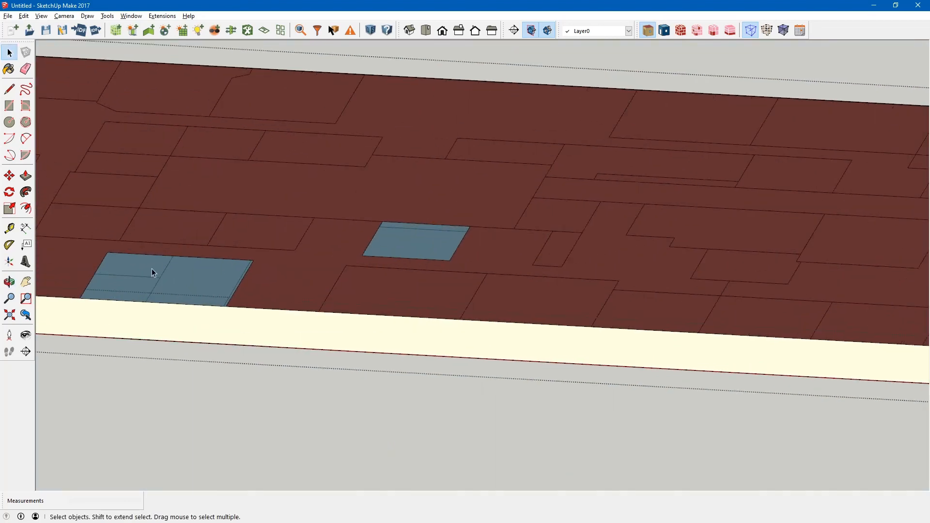
pyautogui.scroll(-5, 385, 254)
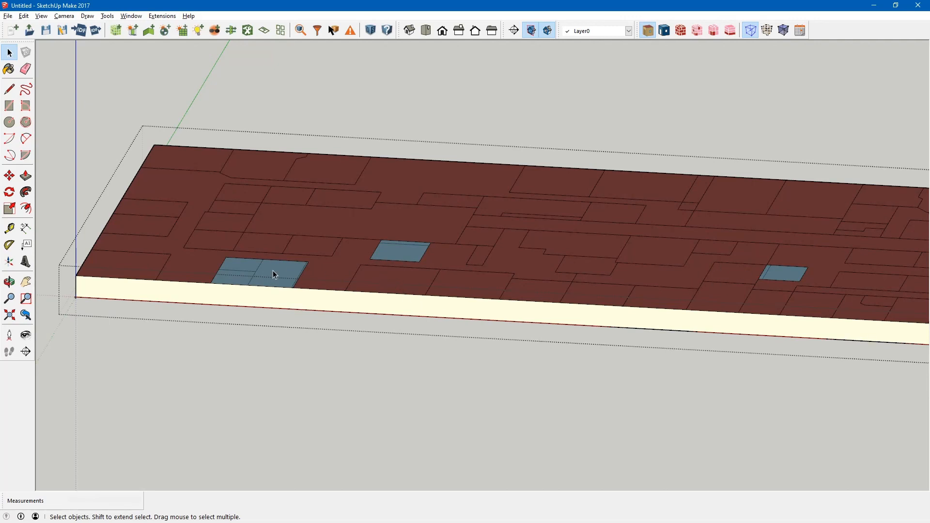
# - Close the plenum space and check how it fits between the two storeys of the building
pyautogui.scroll(-4, 370, 334)
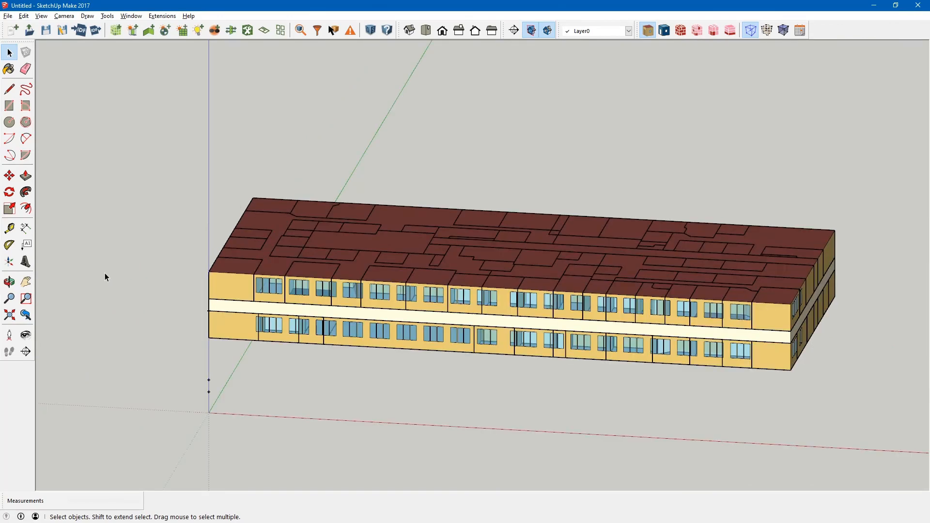
pyautogui.scroll(3, 223, 305)
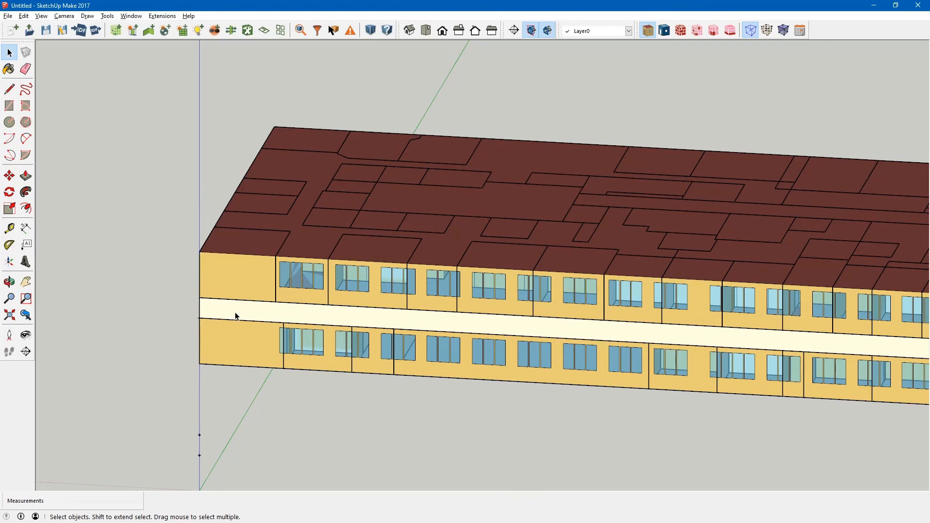
pyautogui.scroll(-2, 236, 315)
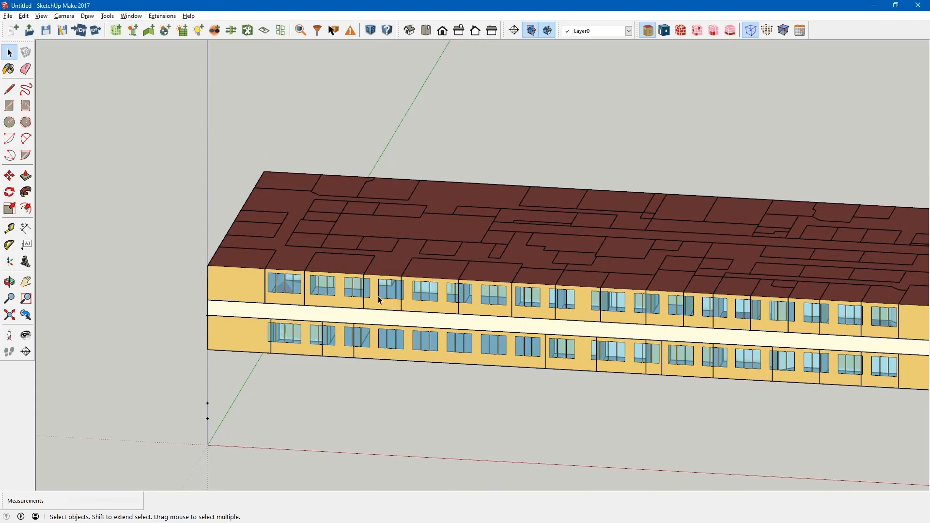
# - Reopen the plenum space to inspect its blue roof surfaces, and close it to view the whole building
pyautogui.doubleClick(248, 314)
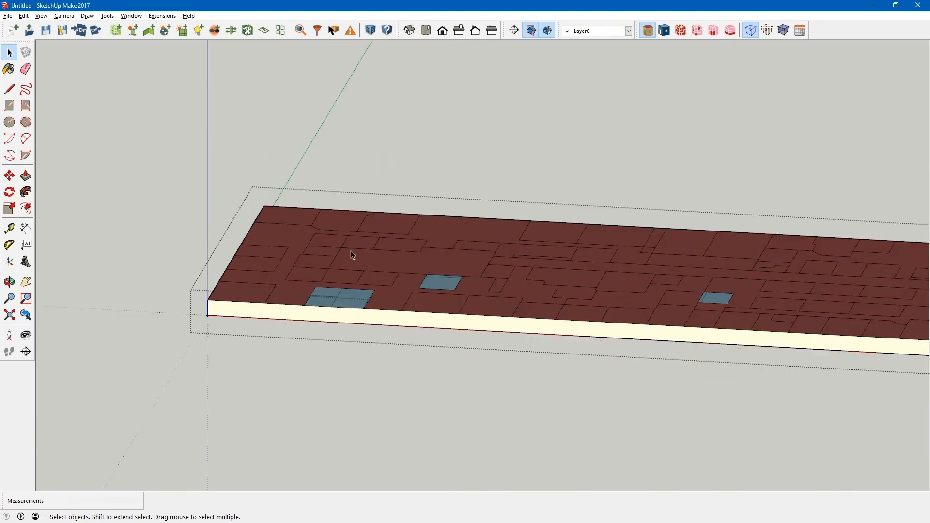
pyautogui.scroll(2, 378, 259)
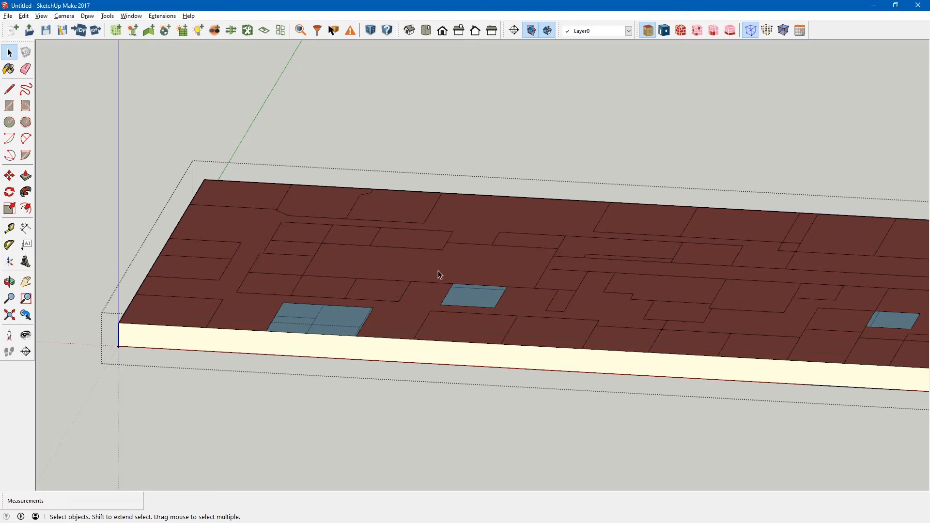
pyautogui.scroll(-1, 438, 270)
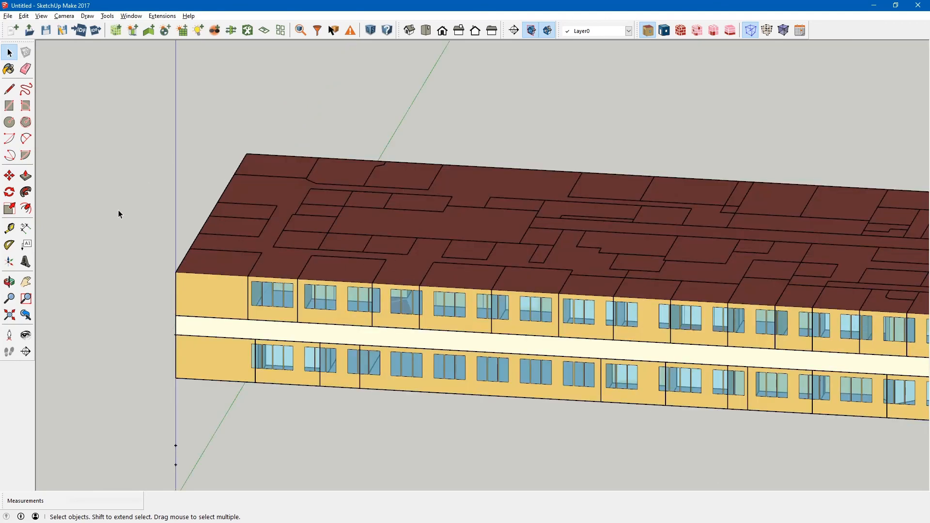
pyautogui.scroll(-3, 123, 224)
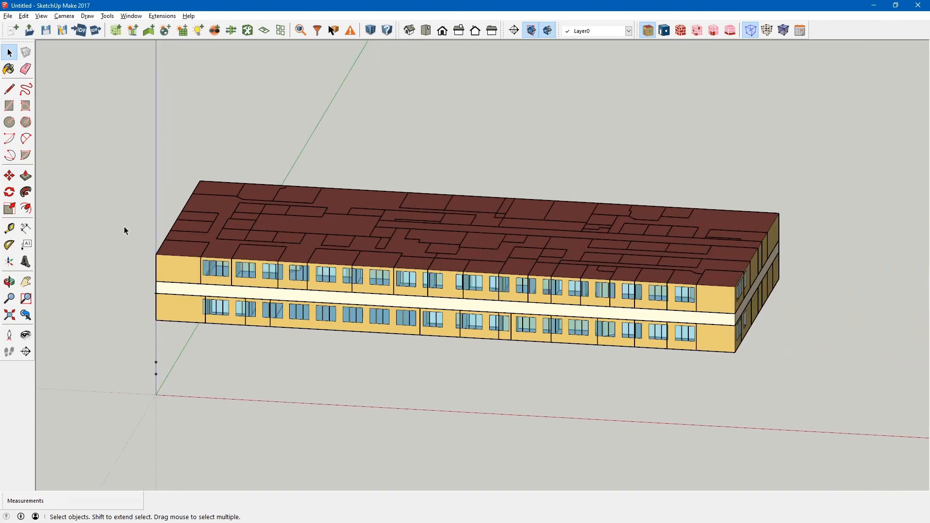